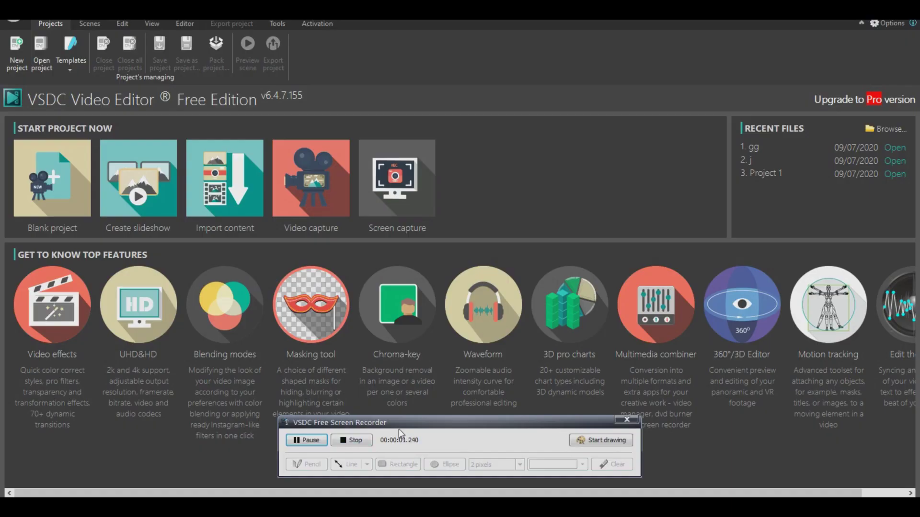
Start a new project and set it to Full HD 1920x1080 at 24 fps
left_click_drag(399, 426, 433, 487)
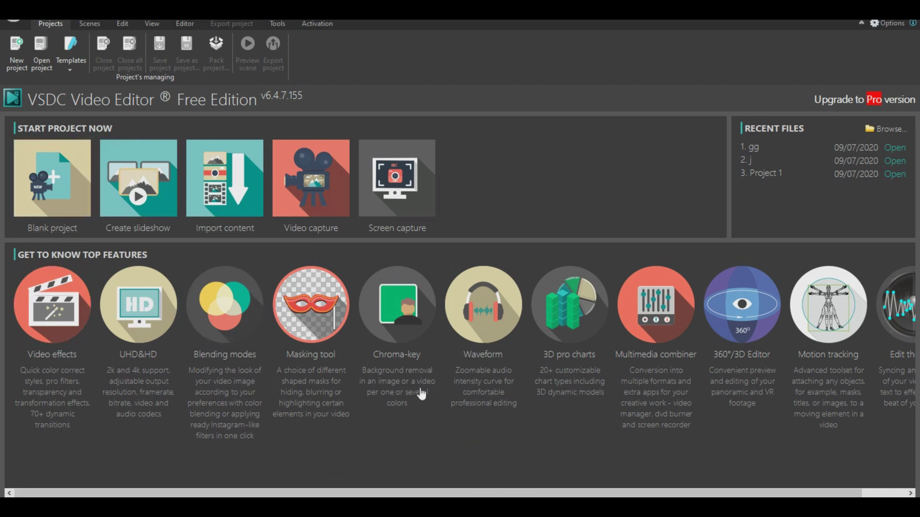
left_click(16, 55)
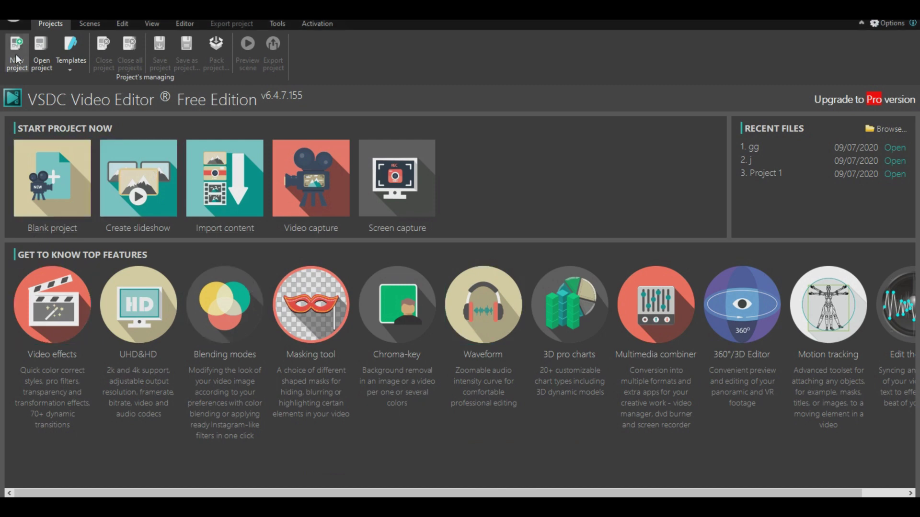
left_click(338, 223)
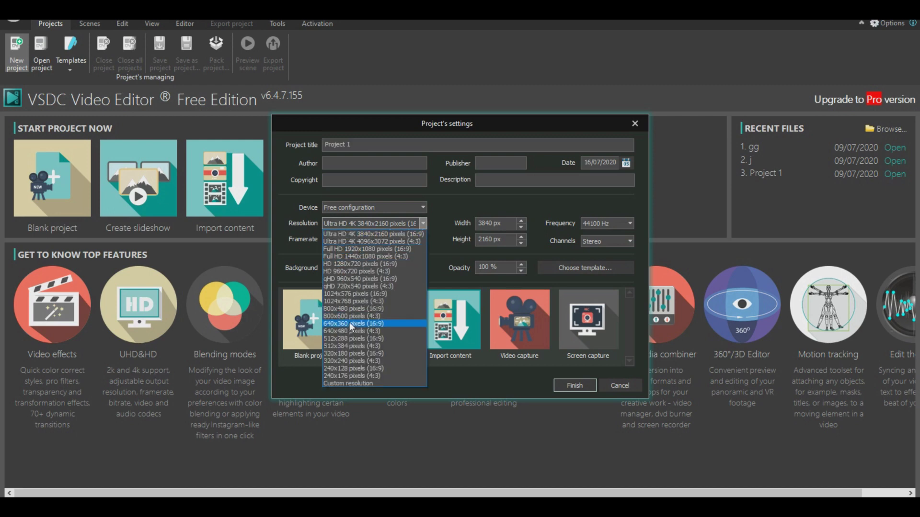
left_click(352, 234)
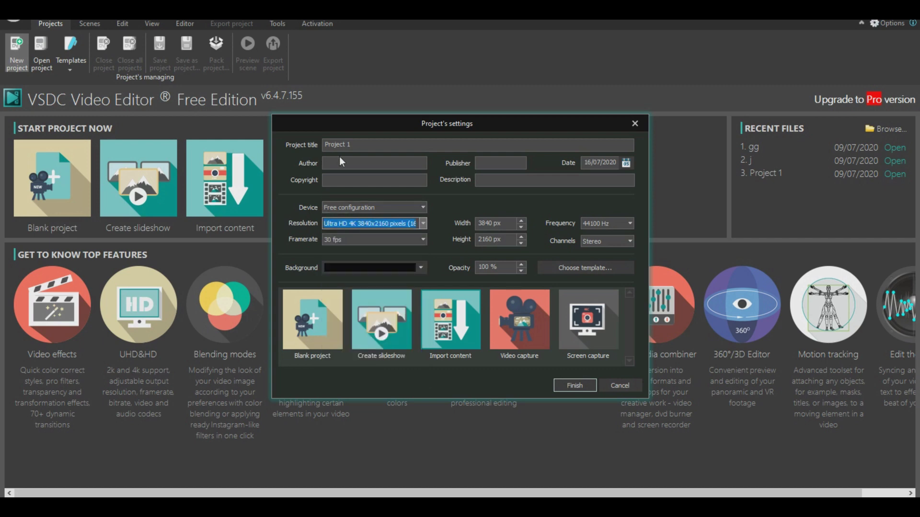
left_click(341, 239)
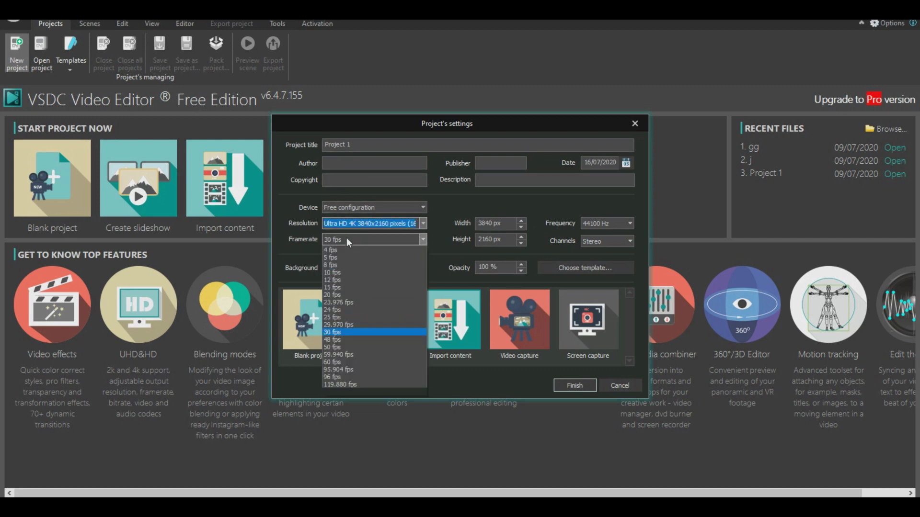
left_click(344, 333)
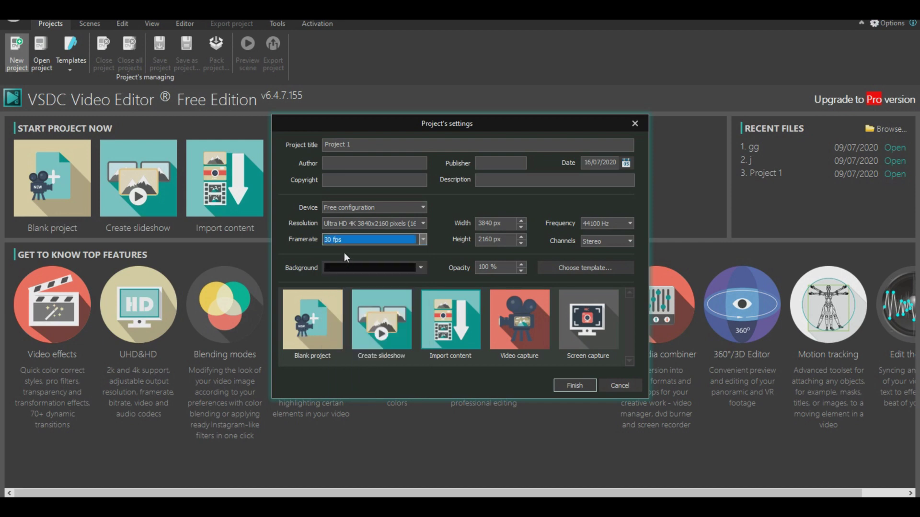
left_click(344, 223)
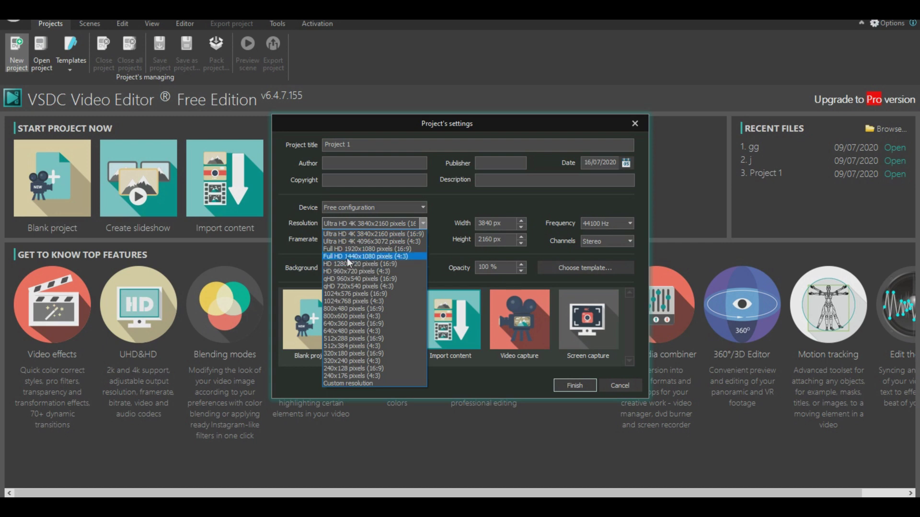
left_click(348, 249)
left_click(348, 239)
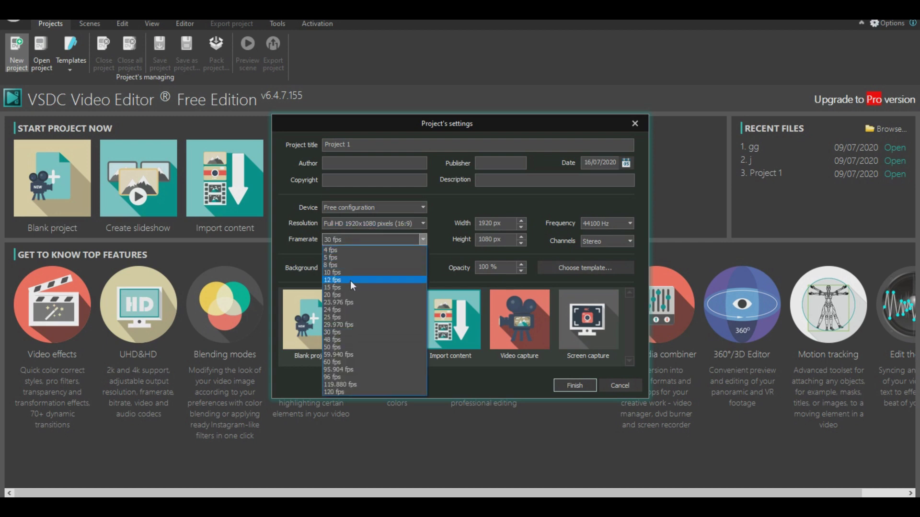
left_click(349, 310)
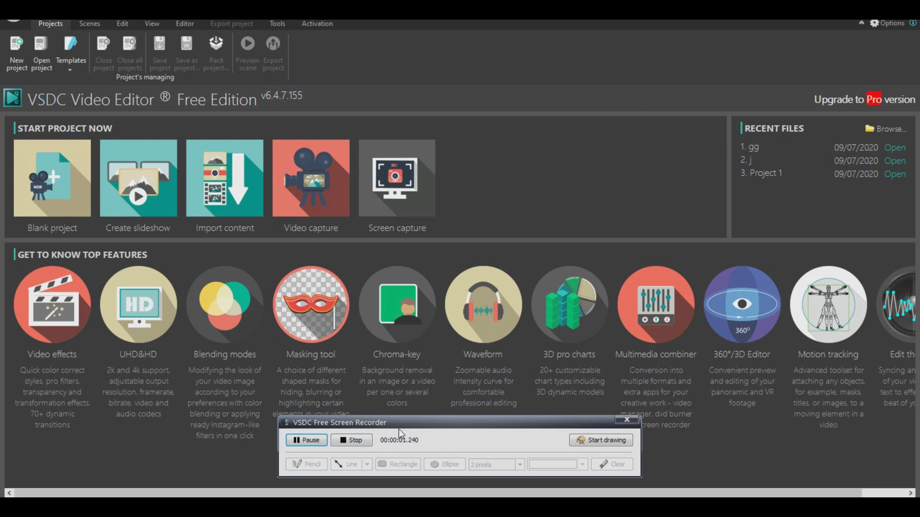
Create another new project, switching from 4K 30 fps to Full HD 1920x1080, 24 fps
left_click_drag(398, 426, 436, 508)
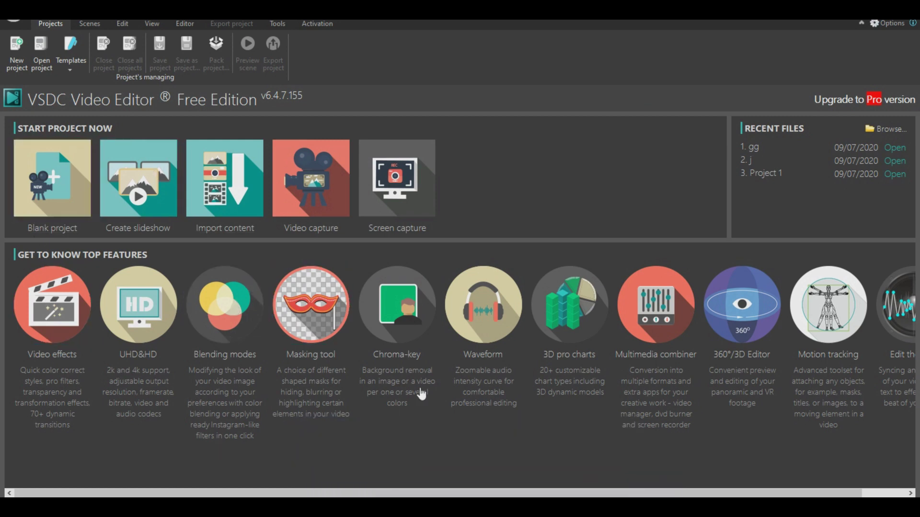
left_click(17, 56)
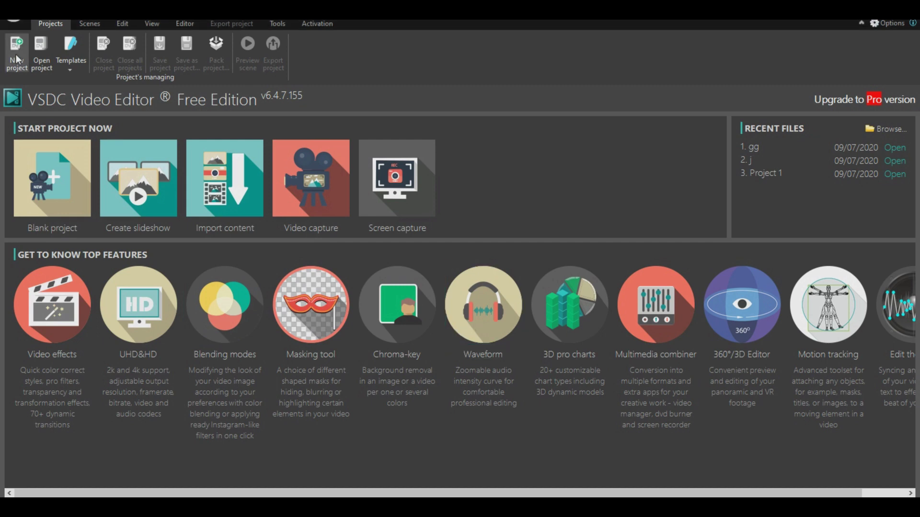
left_click(338, 222)
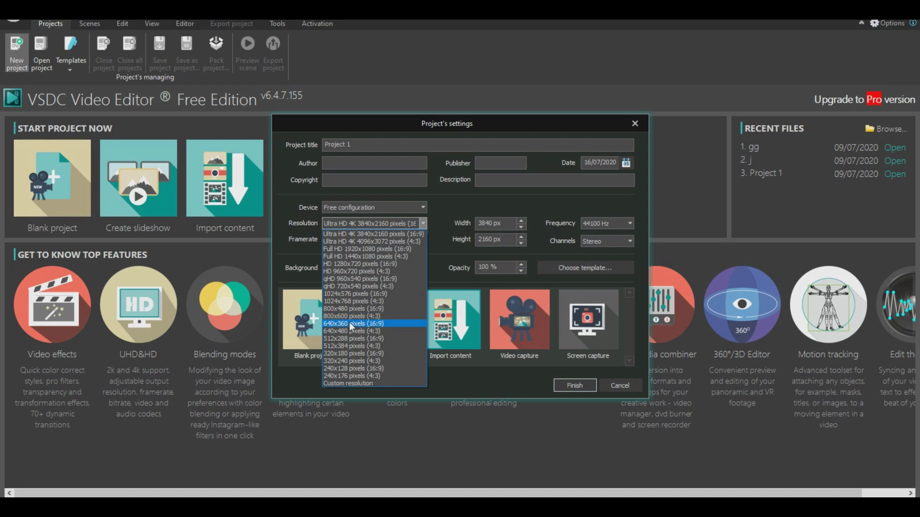
left_click(350, 234)
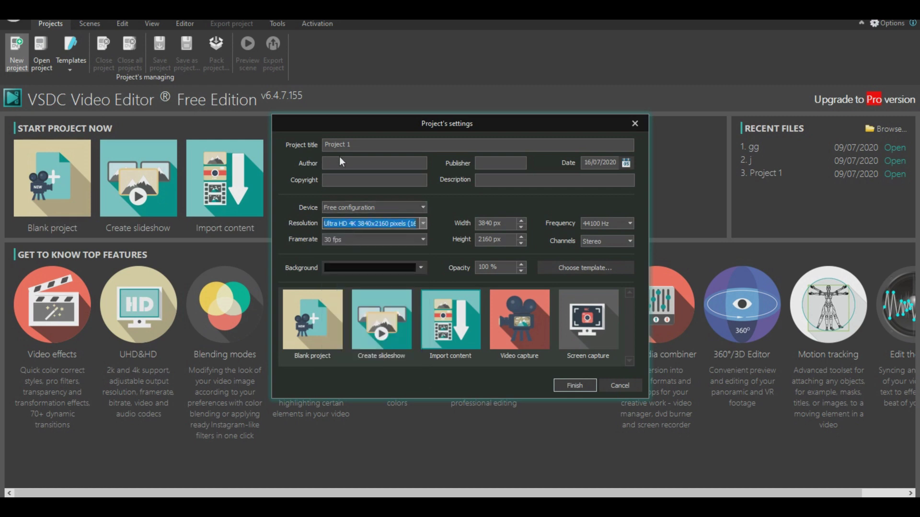
left_click(339, 237)
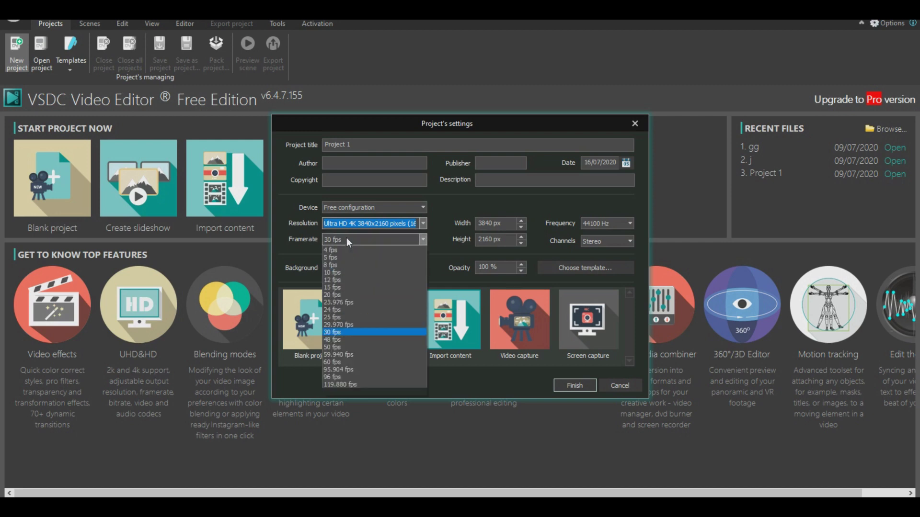
left_click(344, 333)
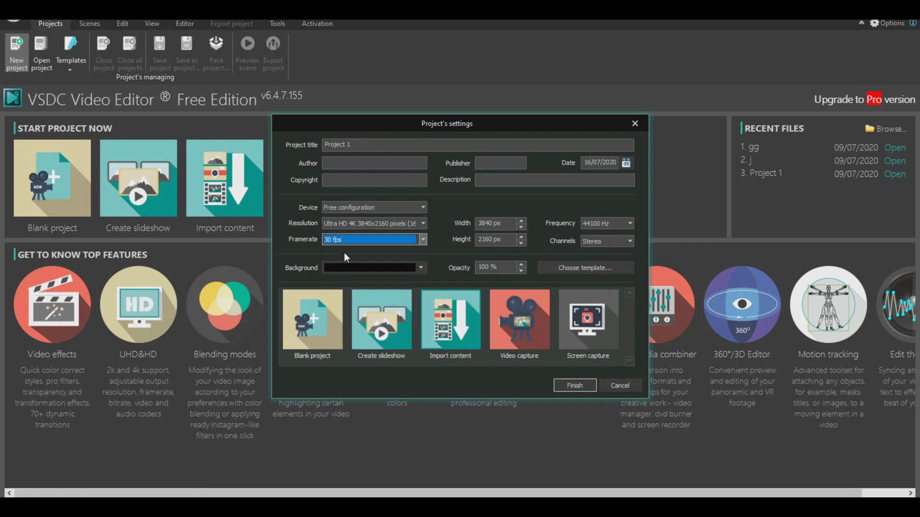
left_click(344, 223)
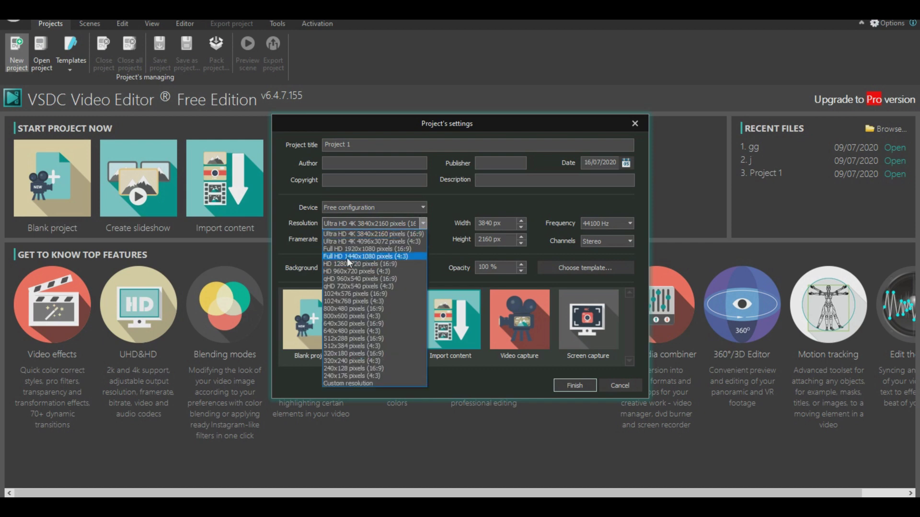
left_click(348, 249)
left_click(348, 239)
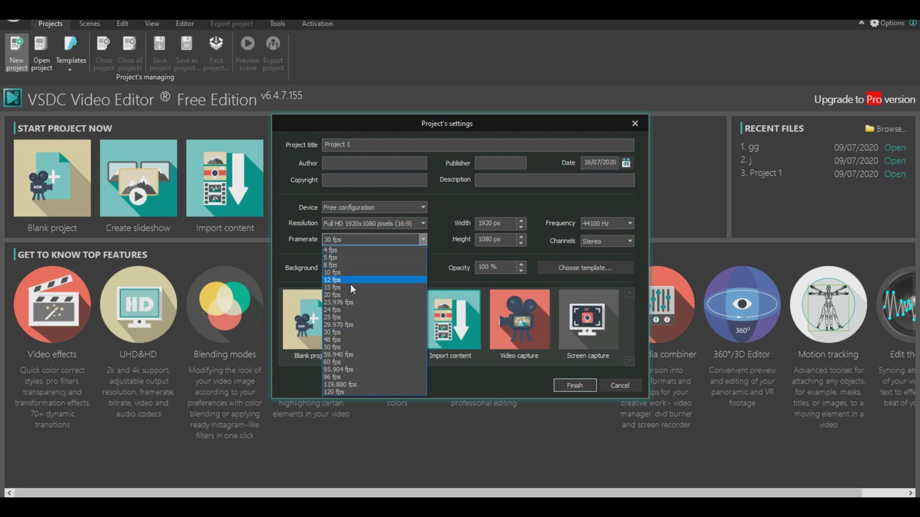
left_click(349, 310)
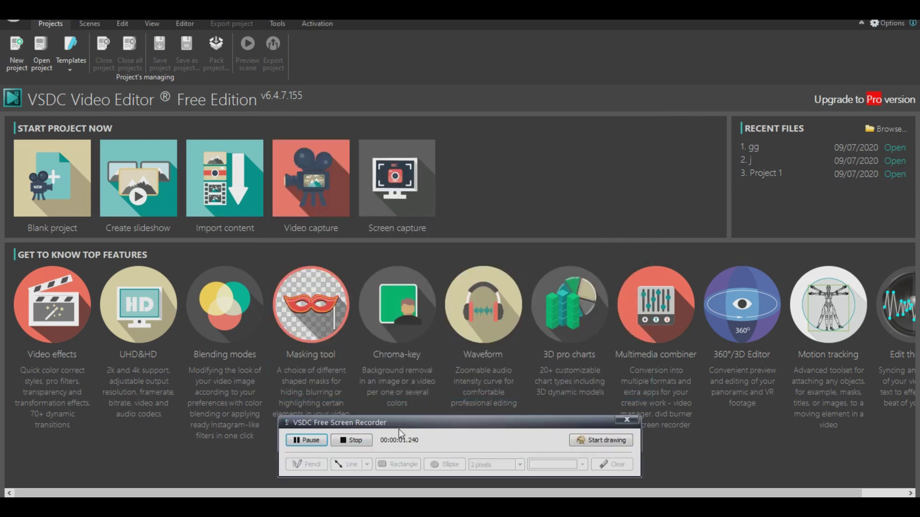
Again start a new project and choose Full HD 1920x1080 (16:9) with a 24 fps framerate
left_click_drag(398, 426, 436, 515)
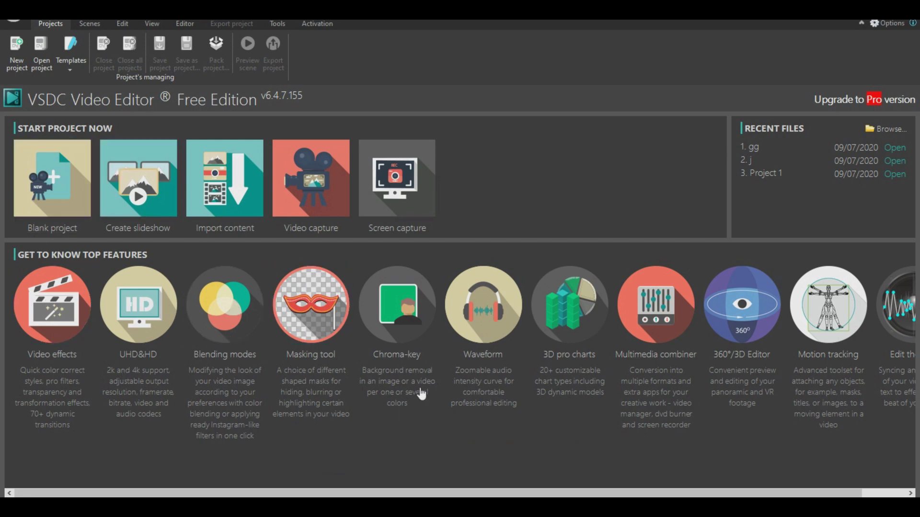
left_click(17, 59)
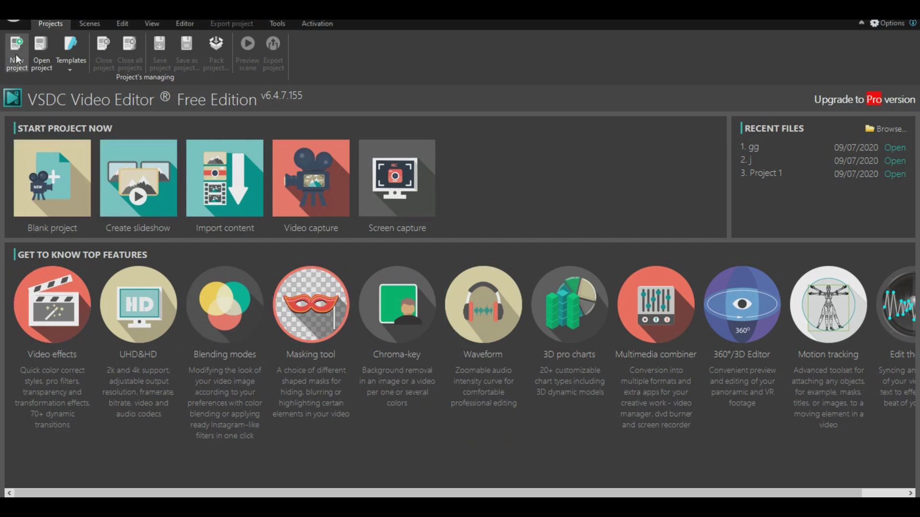
left_click(338, 222)
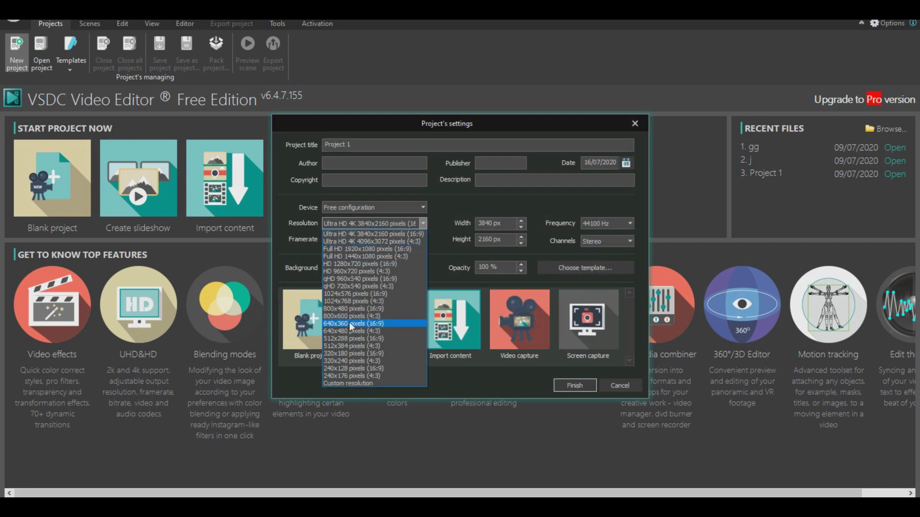
left_click(350, 234)
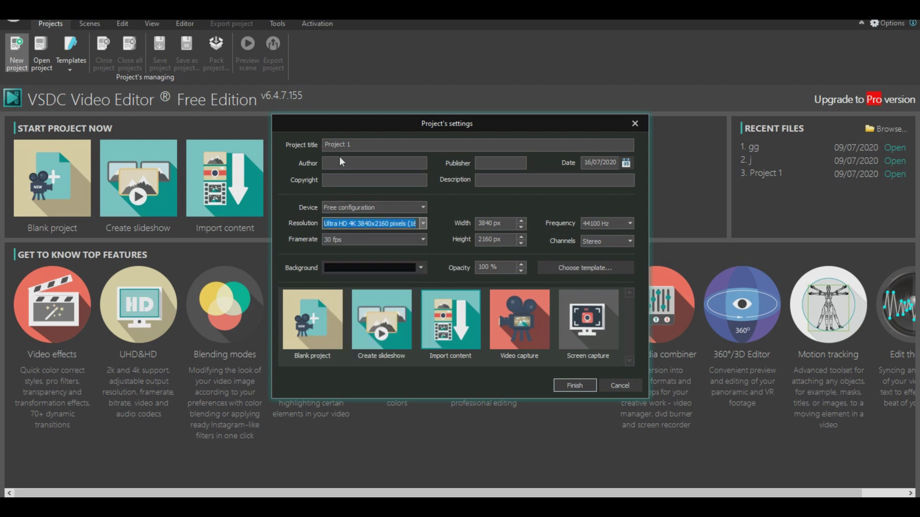
left_click(340, 238)
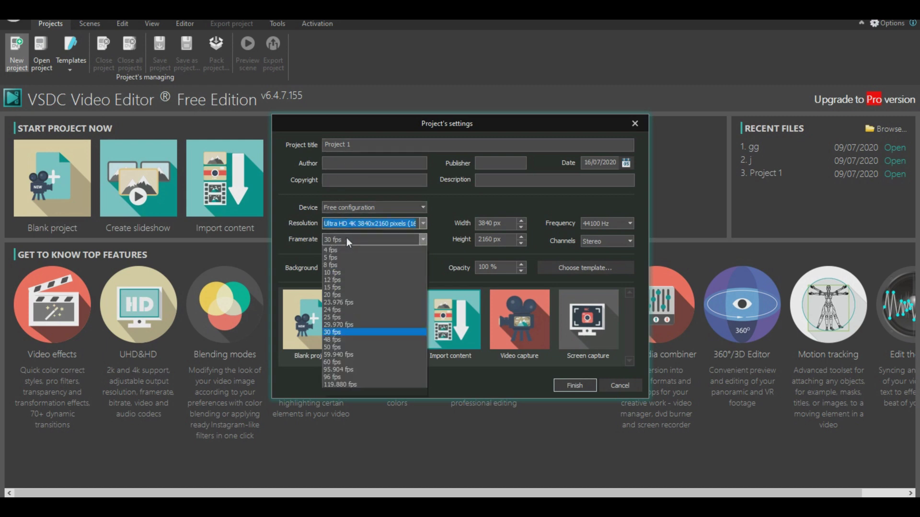
left_click(344, 333)
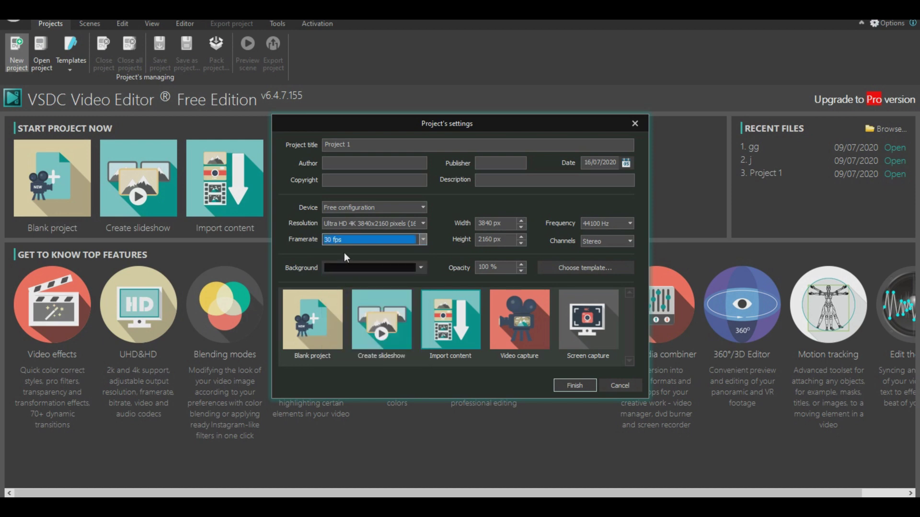
left_click(344, 223)
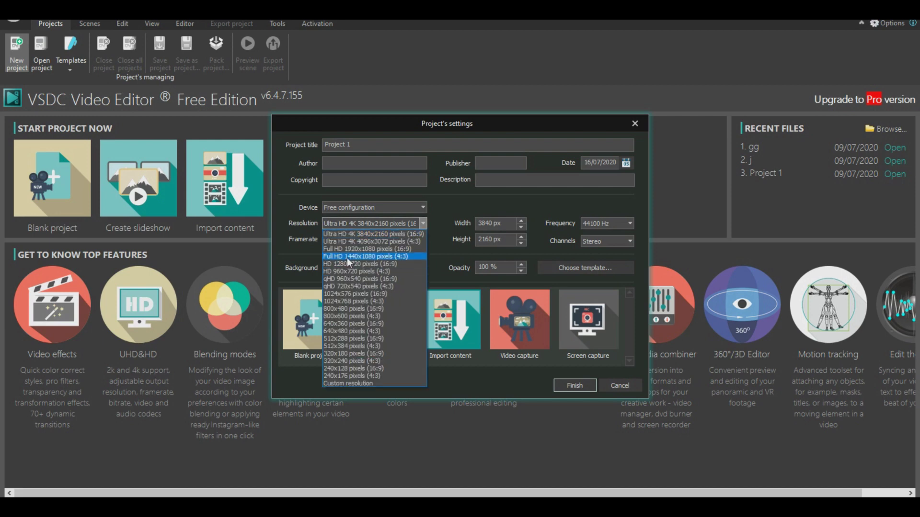
left_click(348, 249)
left_click(347, 239)
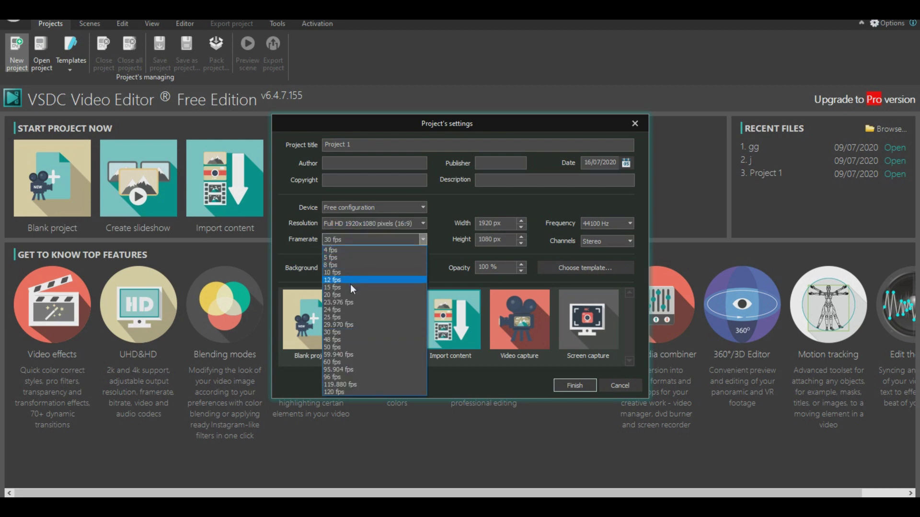
left_click(349, 310)
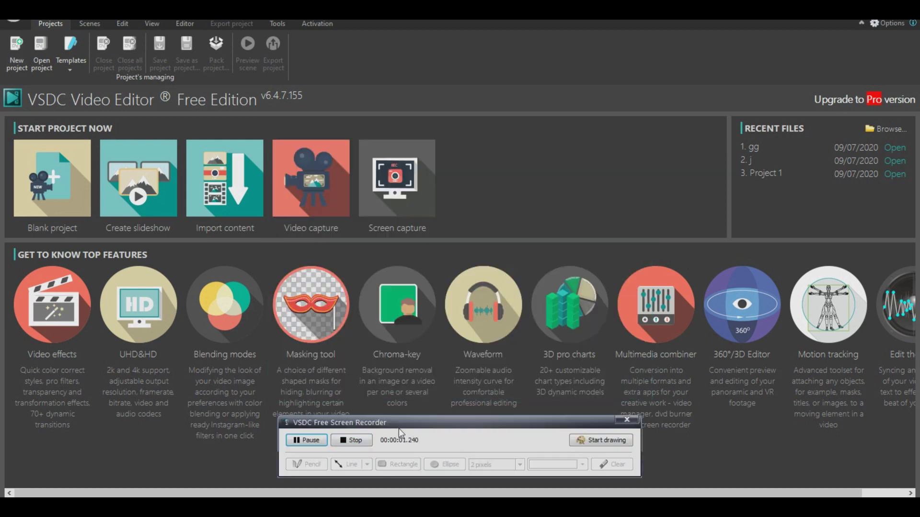
left_click_drag(399, 428, 436, 498)
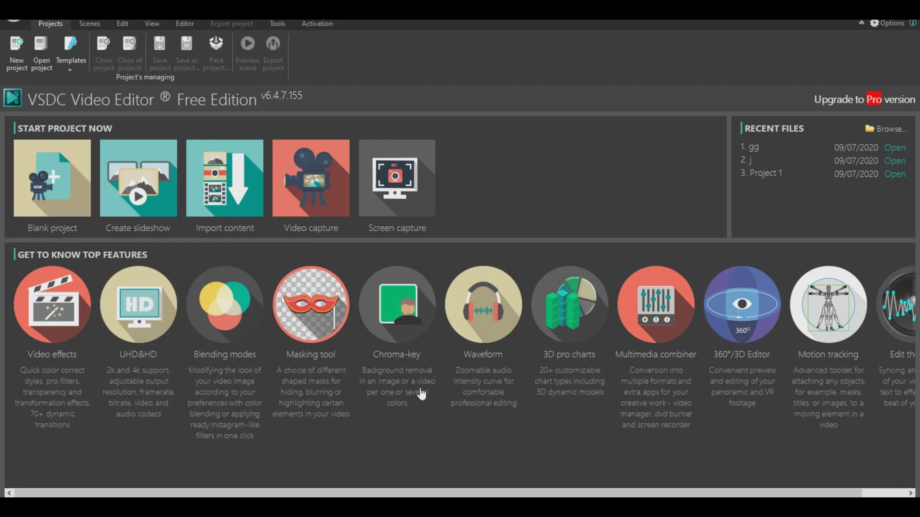
left_click(17, 58)
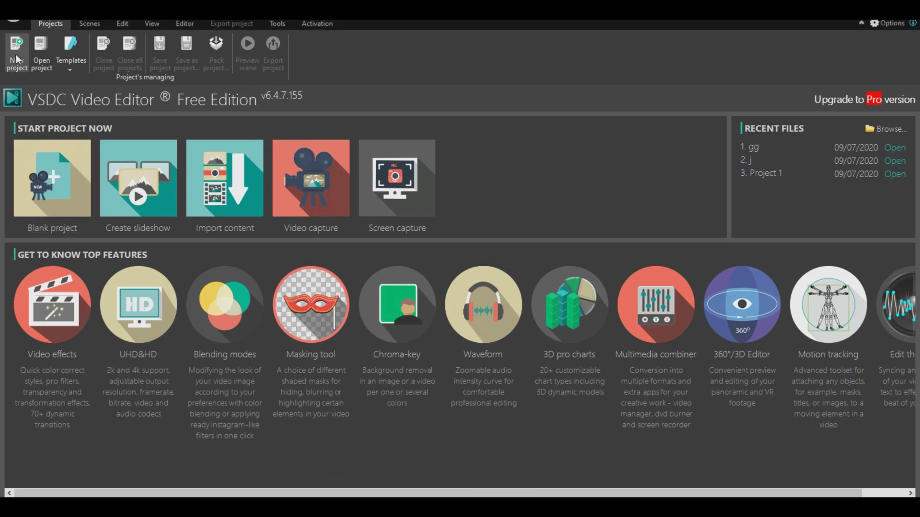
left_click(338, 222)
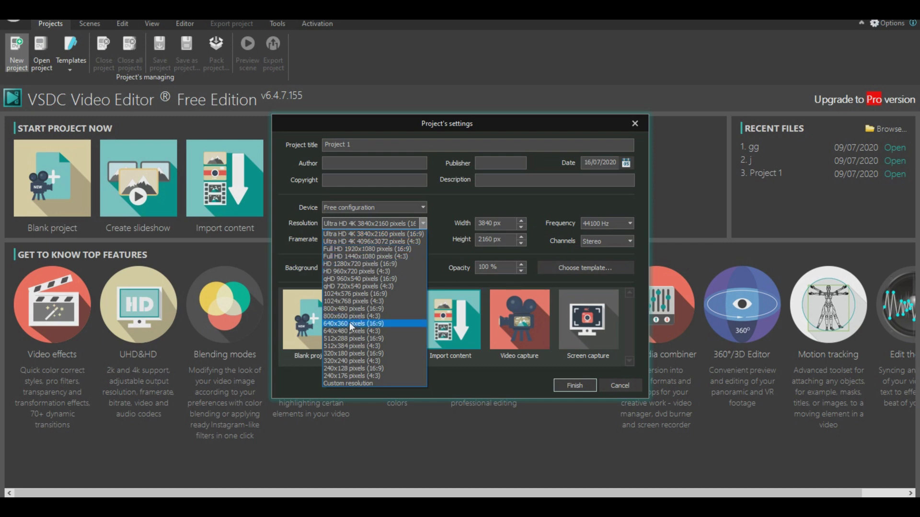
left_click(351, 235)
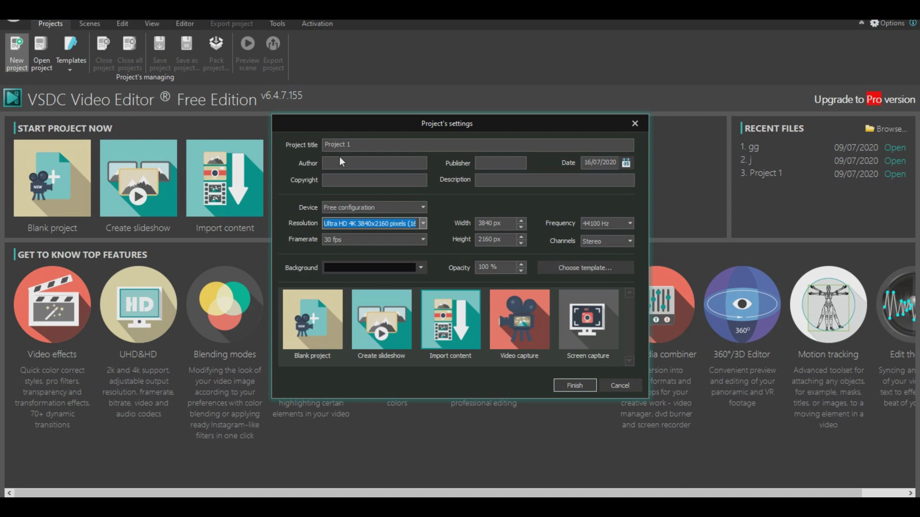
left_click(339, 236)
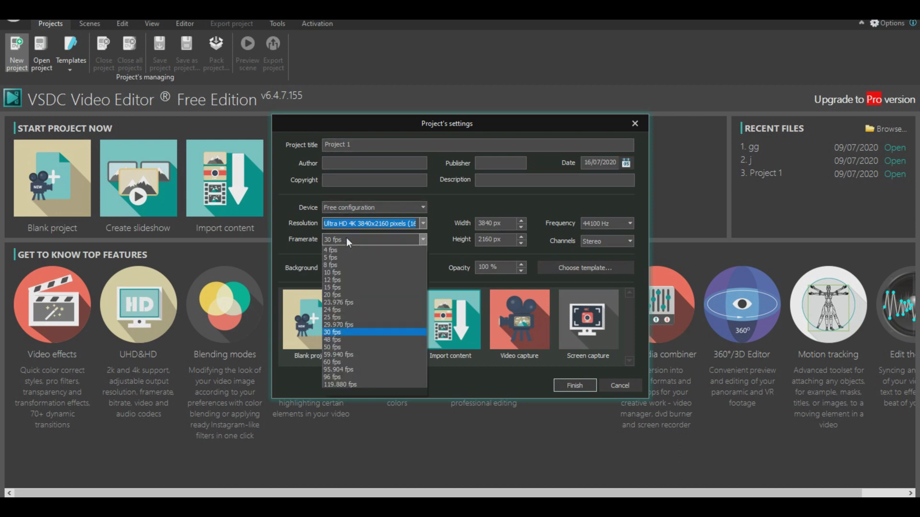
left_click(344, 332)
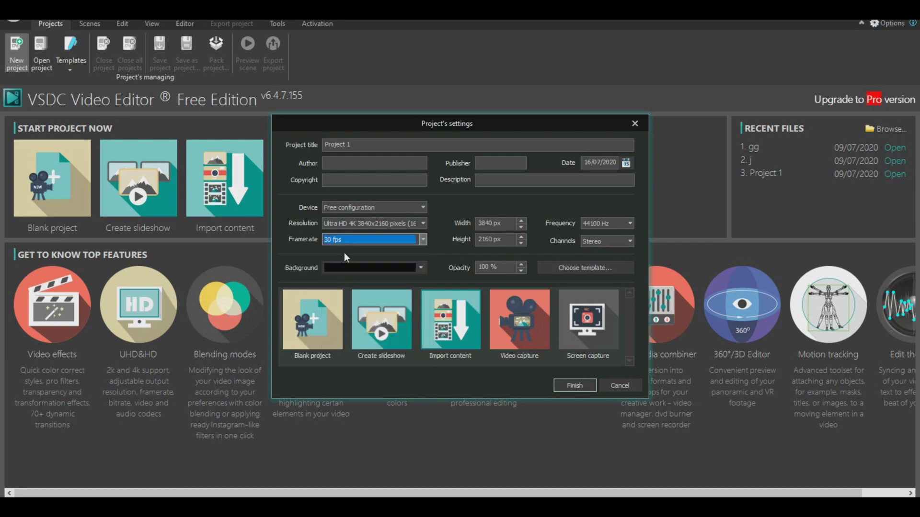
left_click(344, 222)
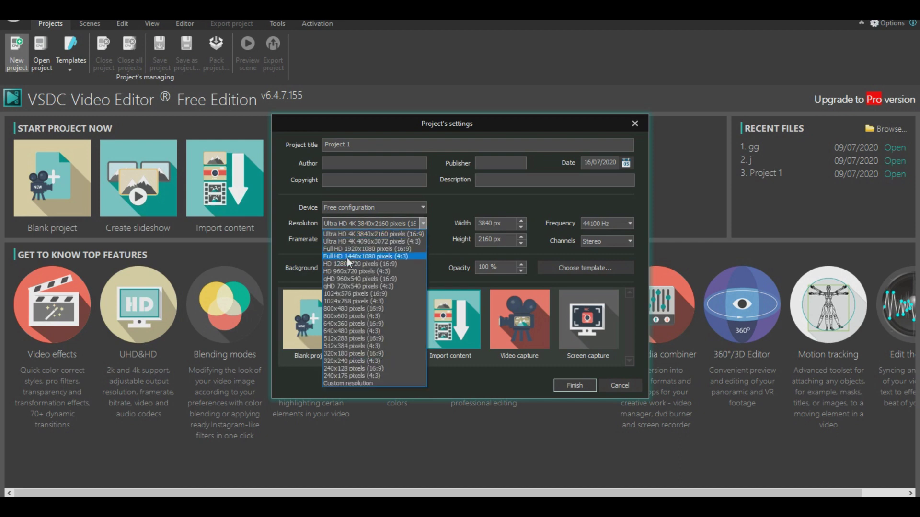
left_click(348, 249)
left_click(347, 239)
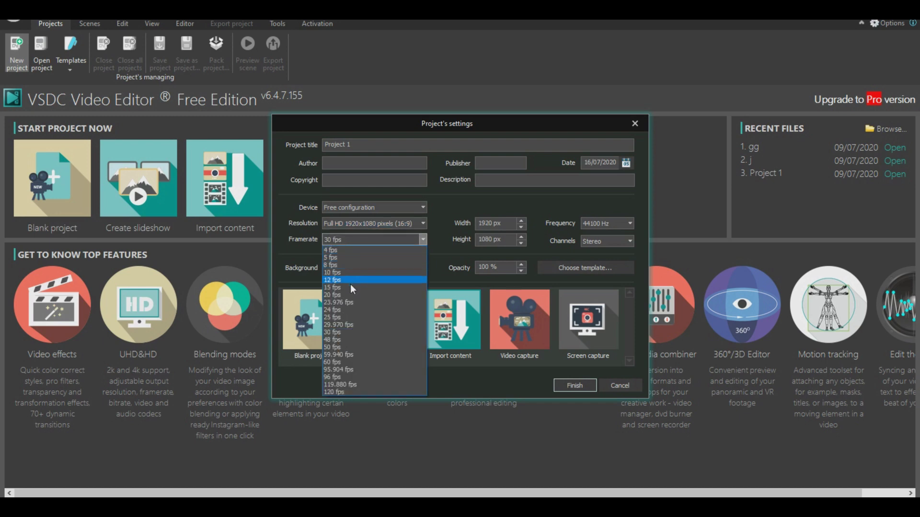
left_click(350, 310)
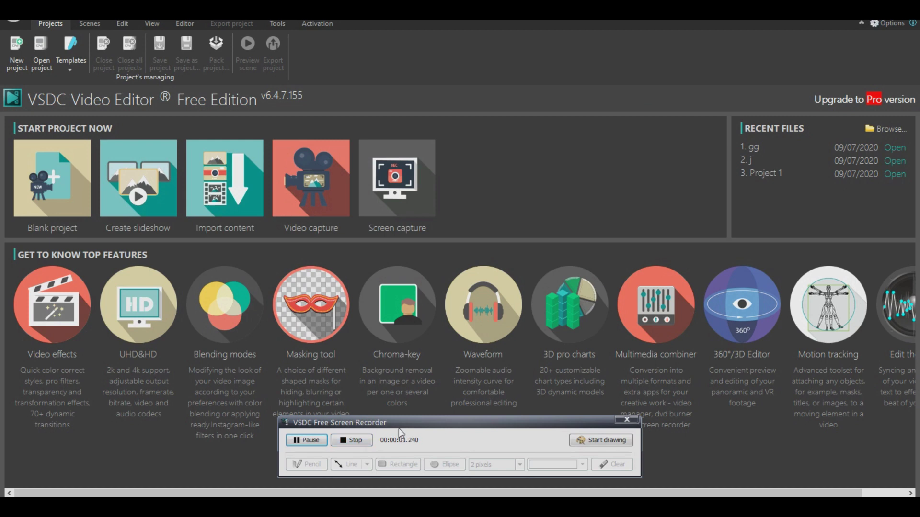
left_click_drag(399, 425, 433, 508)
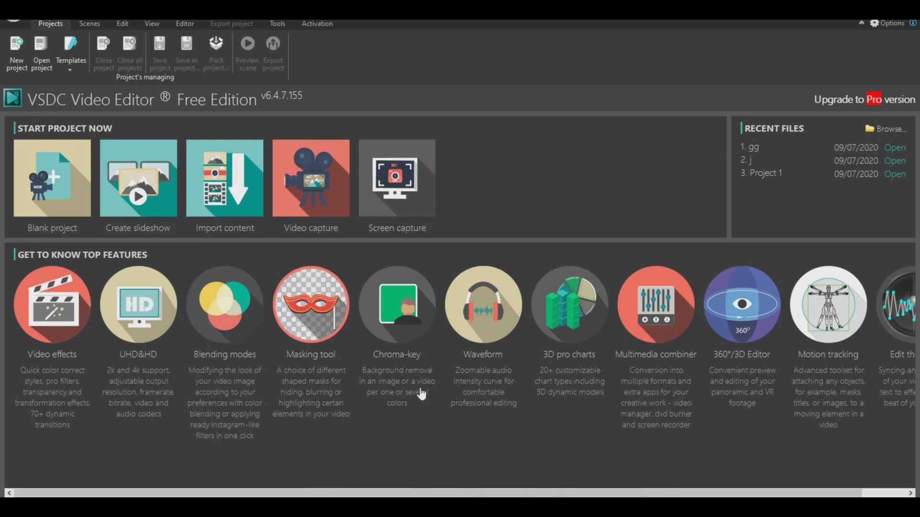
left_click(16, 55)
left_click(339, 222)
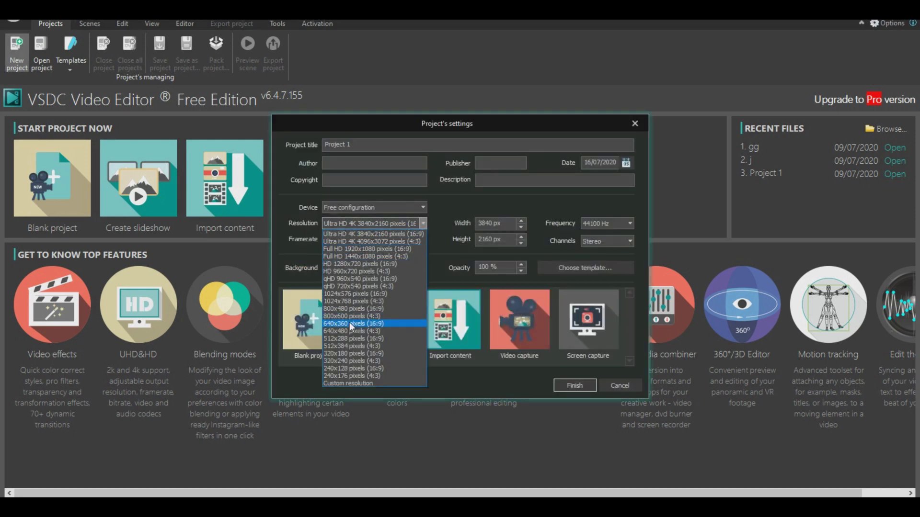
left_click(352, 234)
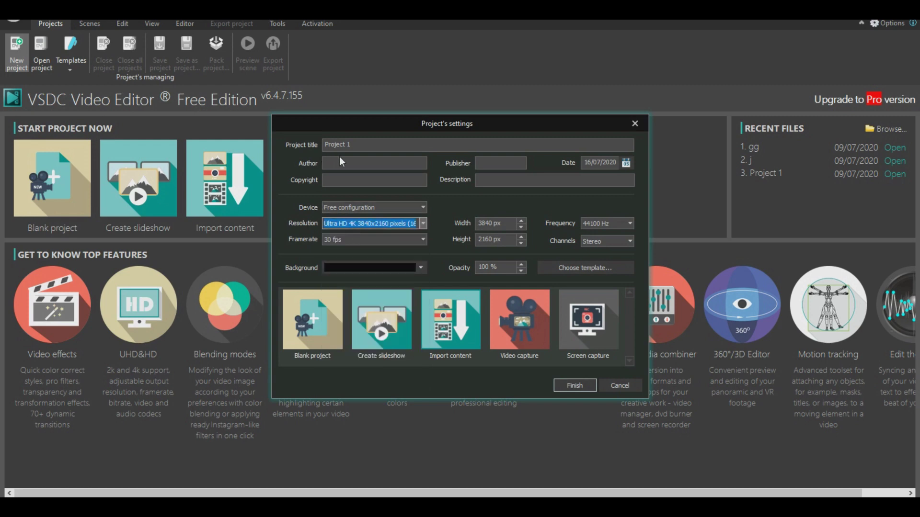
left_click(341, 237)
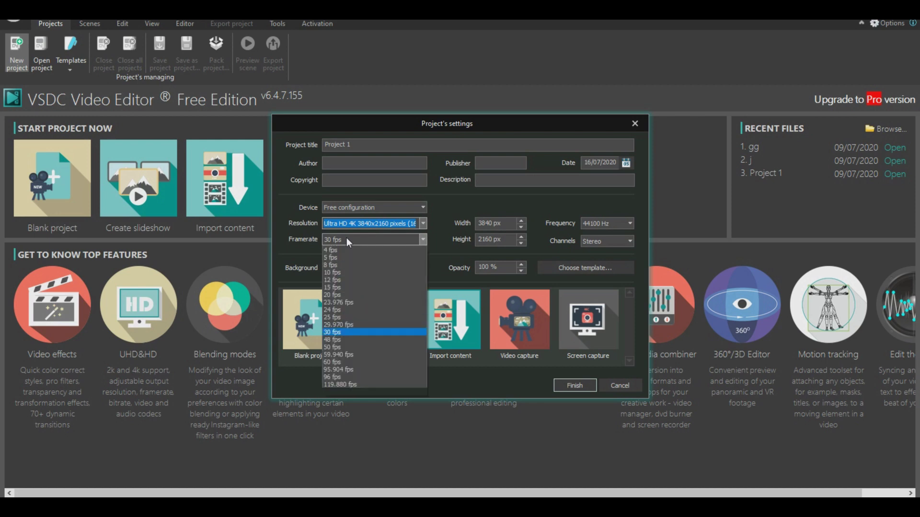
left_click(344, 332)
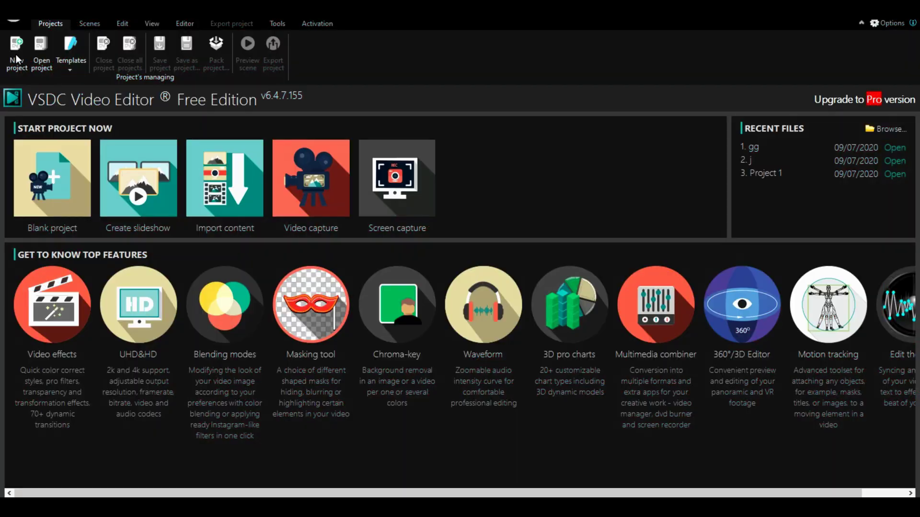
Open new project settings and try Full HD 1920x1080 at 24 fps
left_click(17, 59)
left_click(338, 223)
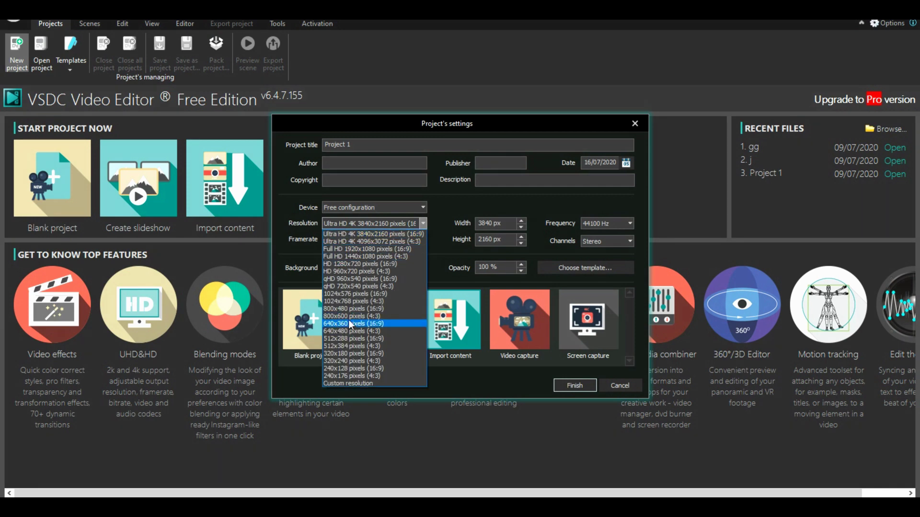
left_click(352, 234)
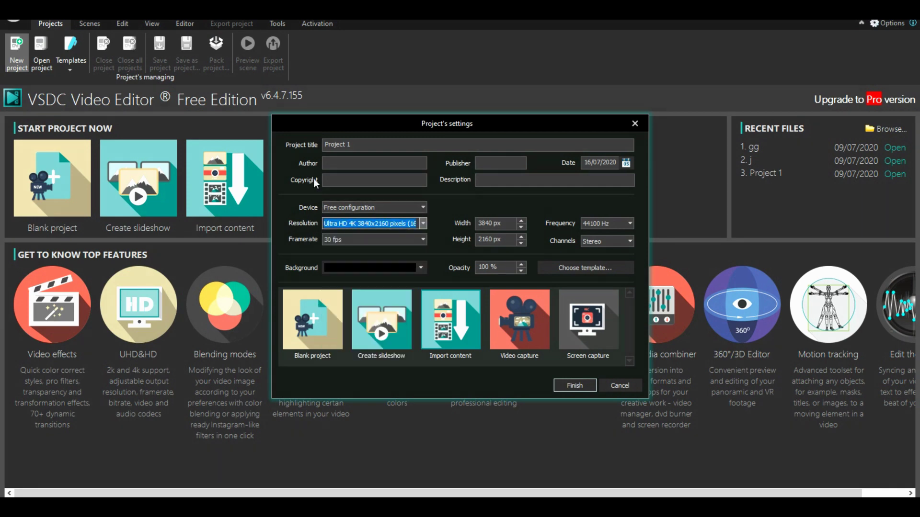
left_click(341, 238)
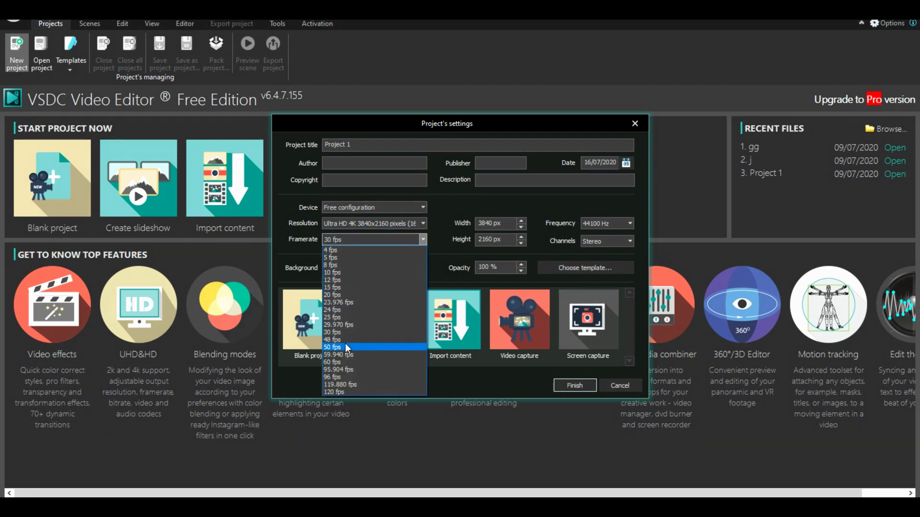
left_click(344, 333)
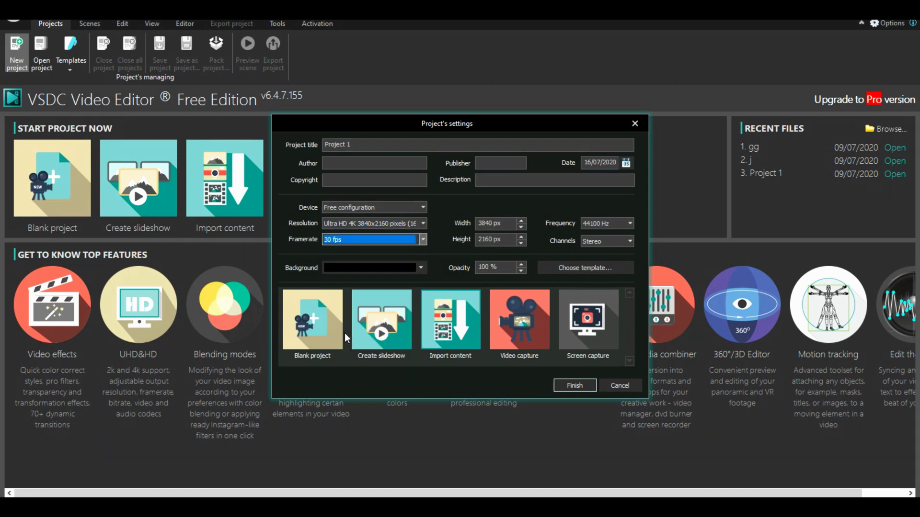
left_click(344, 223)
left_click(348, 249)
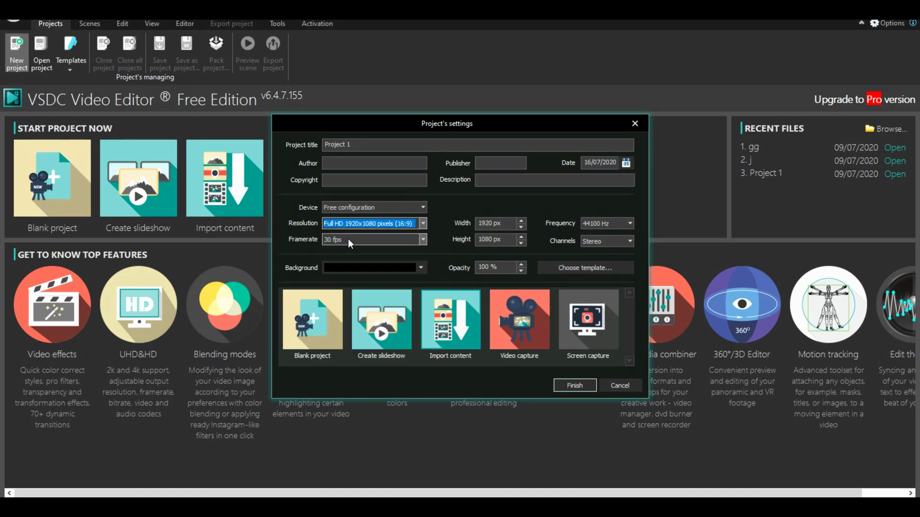
left_click(348, 238)
left_click(350, 309)
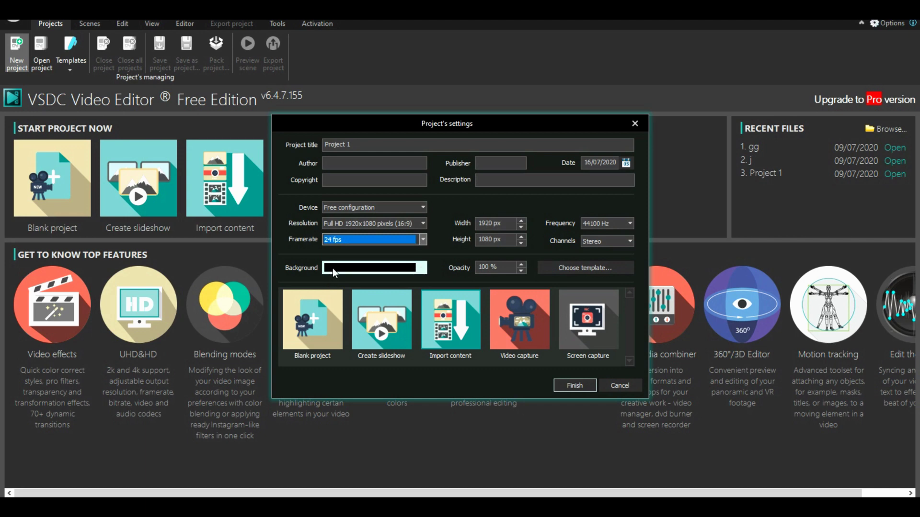
Switch back to Ultra HD 4K 3840x2160 at 30 fps and title the project INTRO
left_click(341, 226)
left_click(346, 233)
left_click(343, 239)
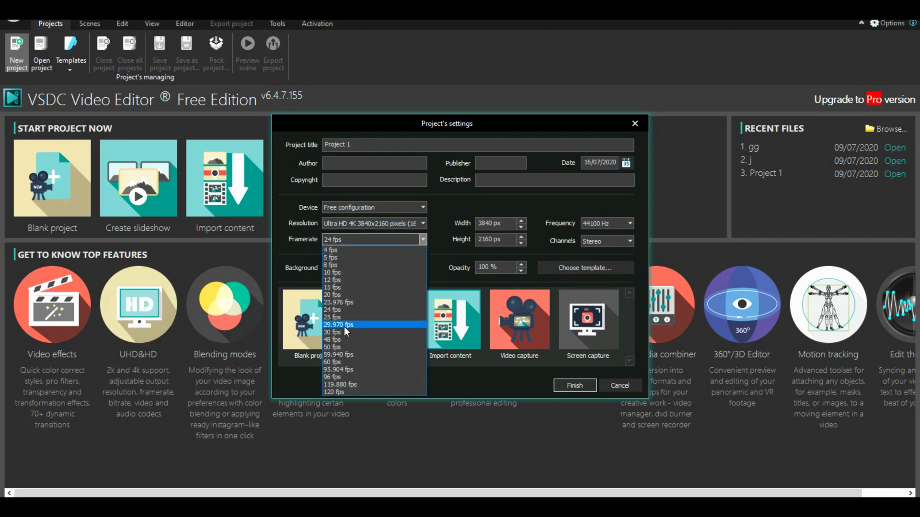
left_click(344, 330)
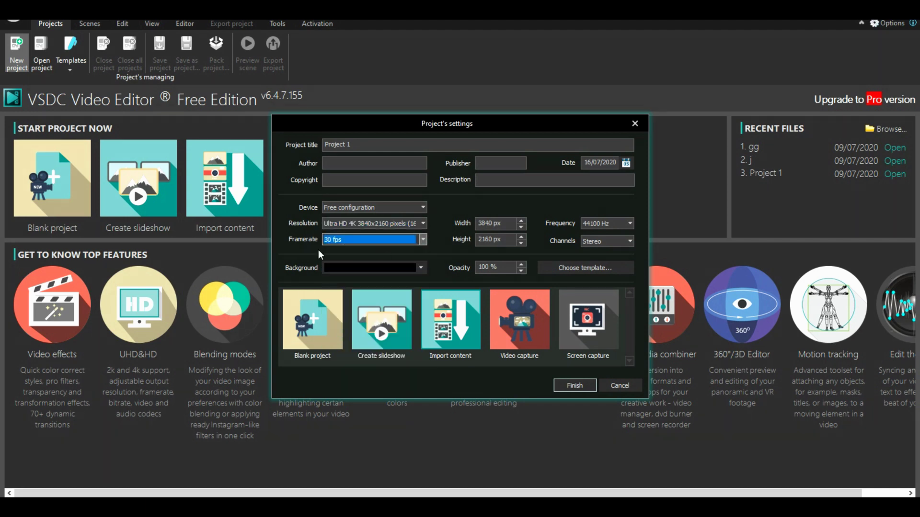
left_click(333, 143)
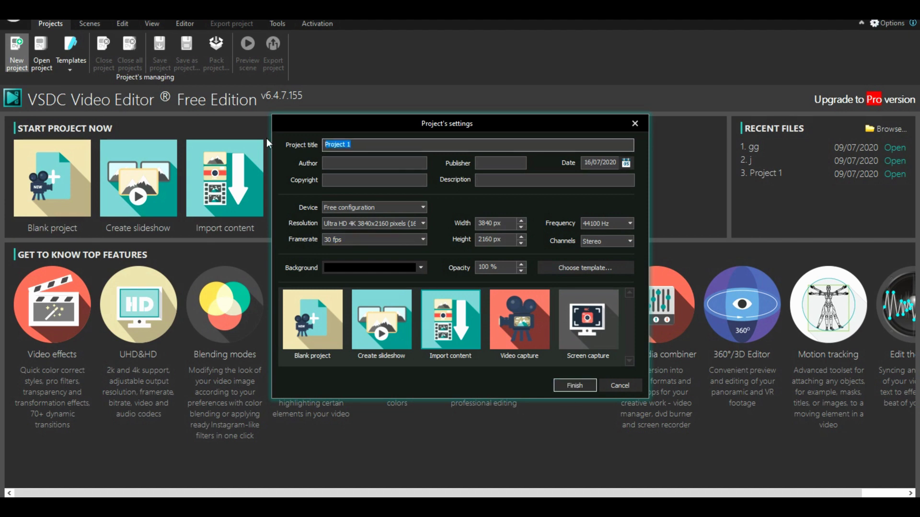
type("INTRO")
Confirm the project settings and import the Top_10_Intro_Templates video
left_click(584, 378)
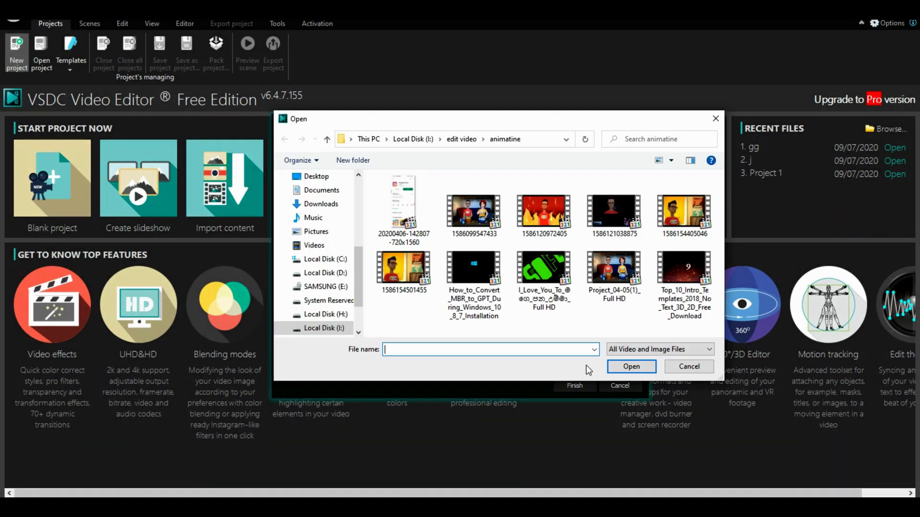
left_click(667, 275)
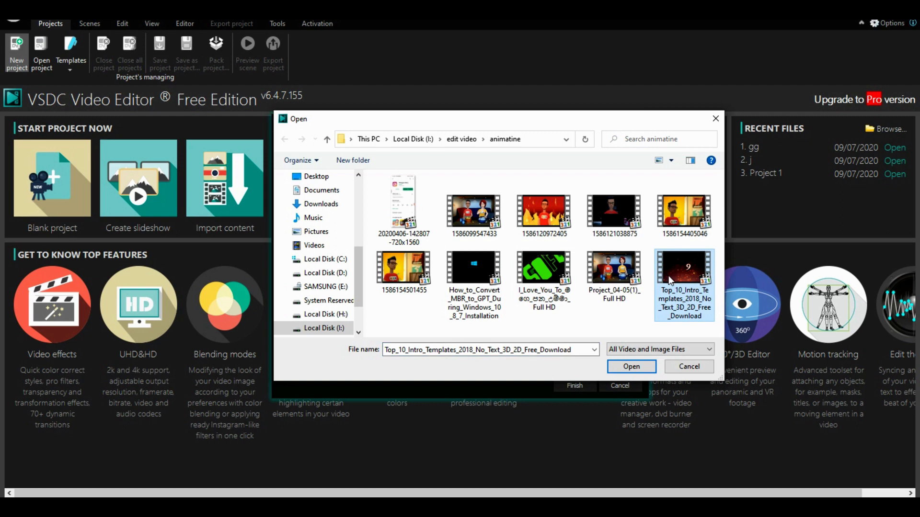
double_click(668, 275)
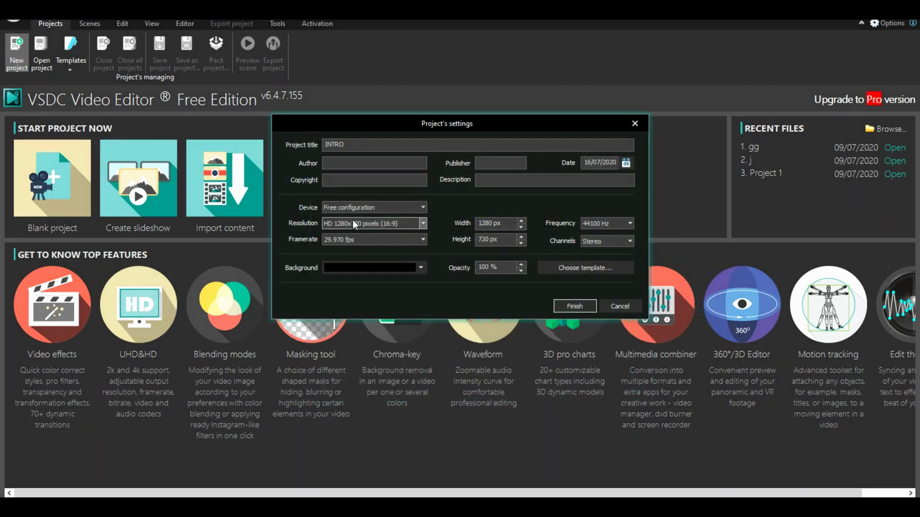
Set the video resolution to Ultra HD 4K 3840x2160 and open it in the editor
left_click(399, 224)
left_click(371, 238)
left_click(370, 239)
left_click(369, 238)
left_click(369, 228)
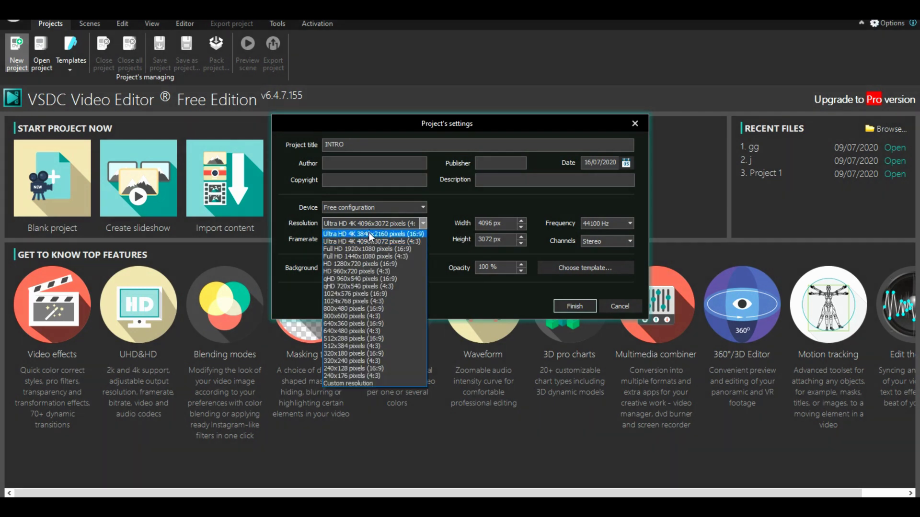
left_click(369, 232)
left_click(562, 308)
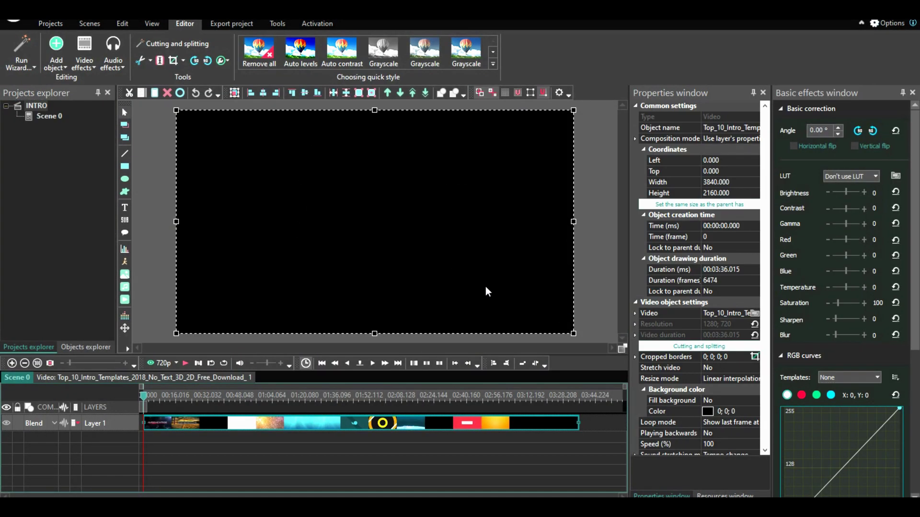
Scrub the playhead to the underwater light-ray scene near 01:05 and split the clip there
left_click(285, 398)
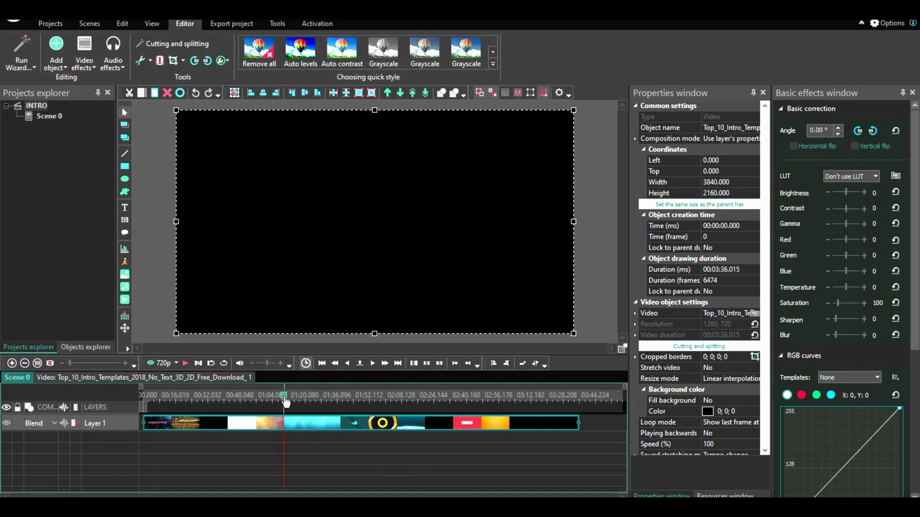
left_click_drag(284, 399, 295, 400)
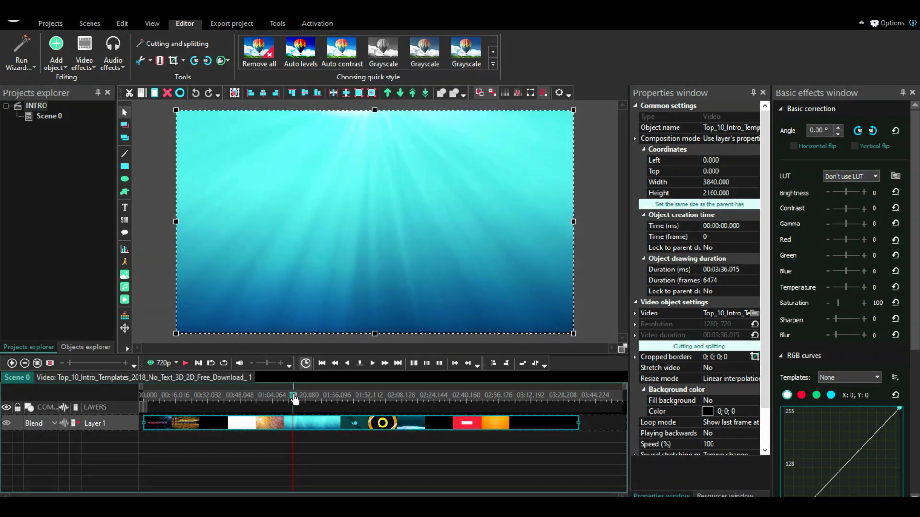
left_click_drag(295, 400, 293, 399)
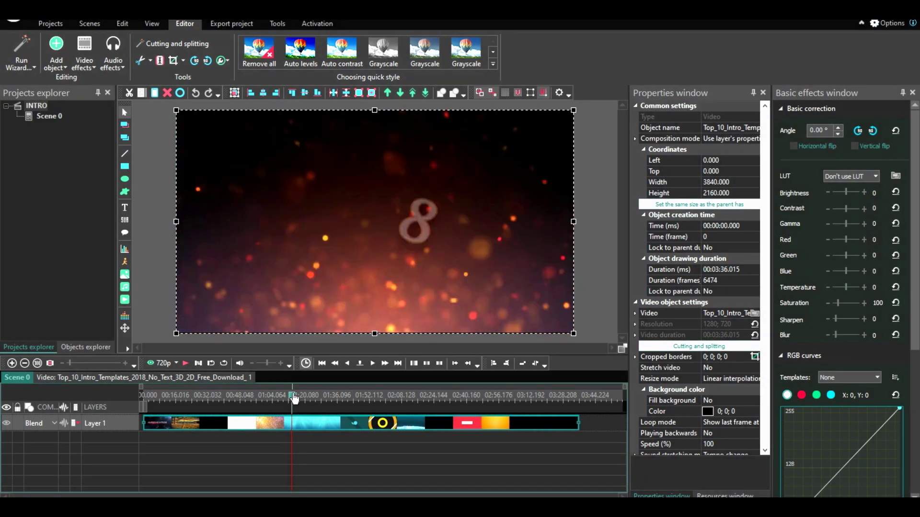
left_click_drag(293, 399, 294, 400)
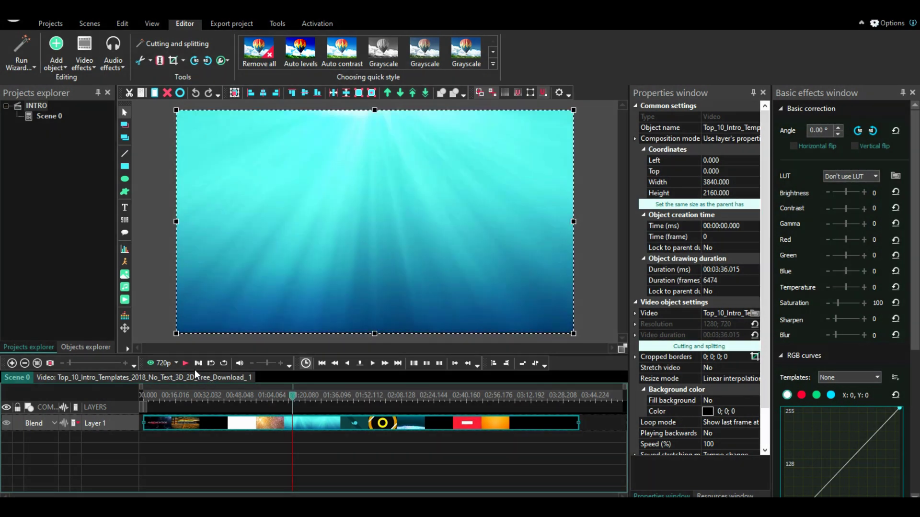
left_click(162, 61)
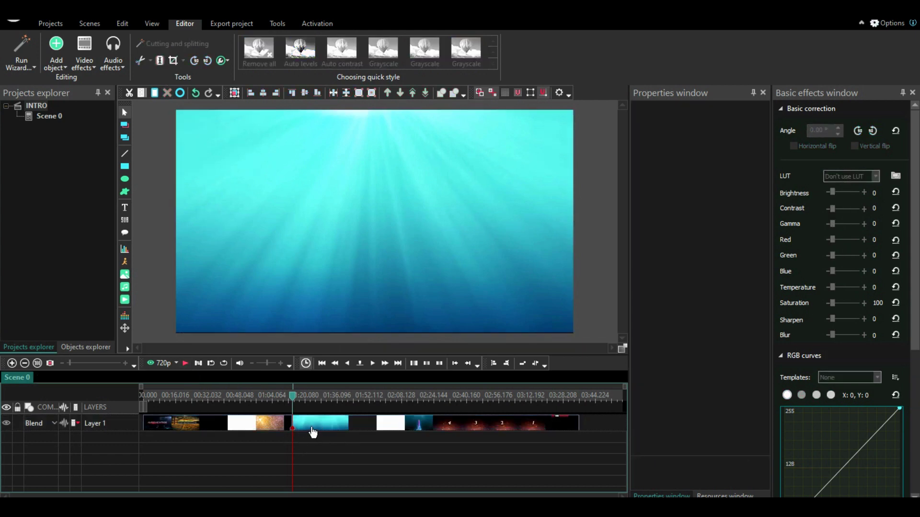
Park the playhead on the last underwater frame, zooming the timeline in to fine-tune it
left_click(186, 363)
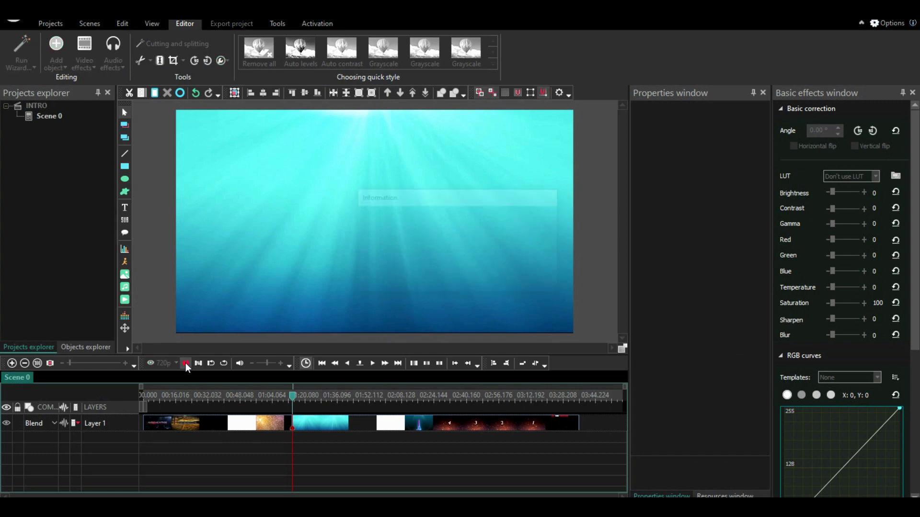
left_click(185, 362)
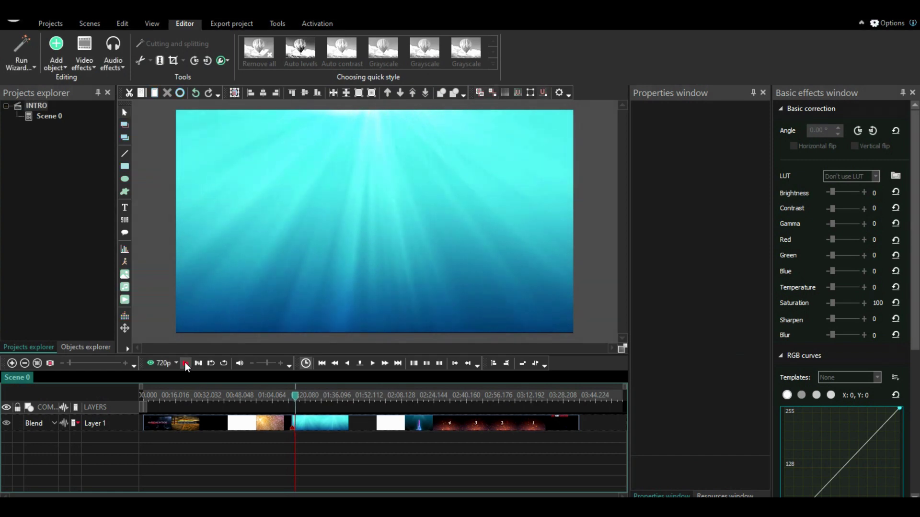
left_click(325, 398)
left_click(338, 396)
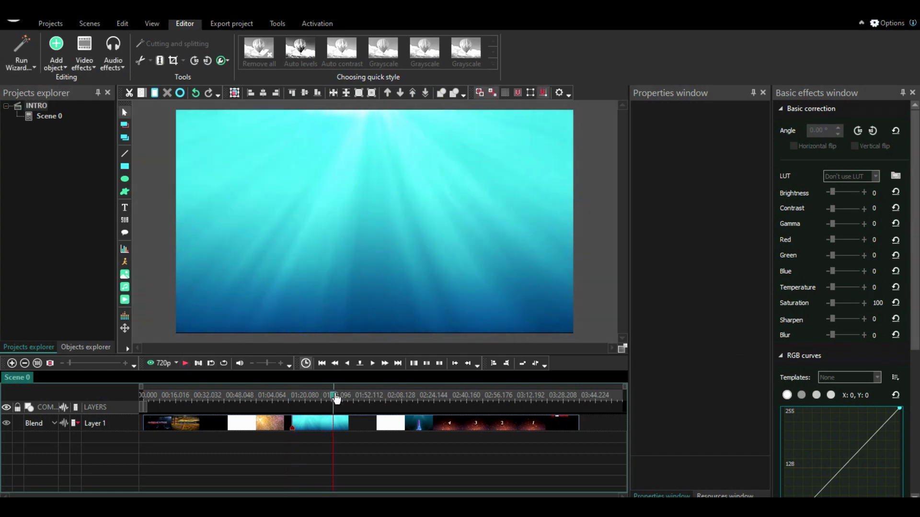
left_click(340, 397)
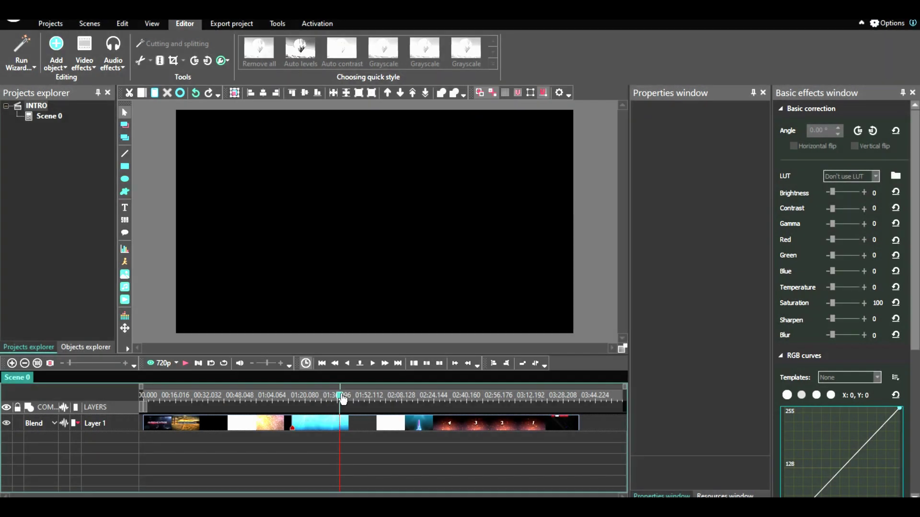
left_click(338, 397)
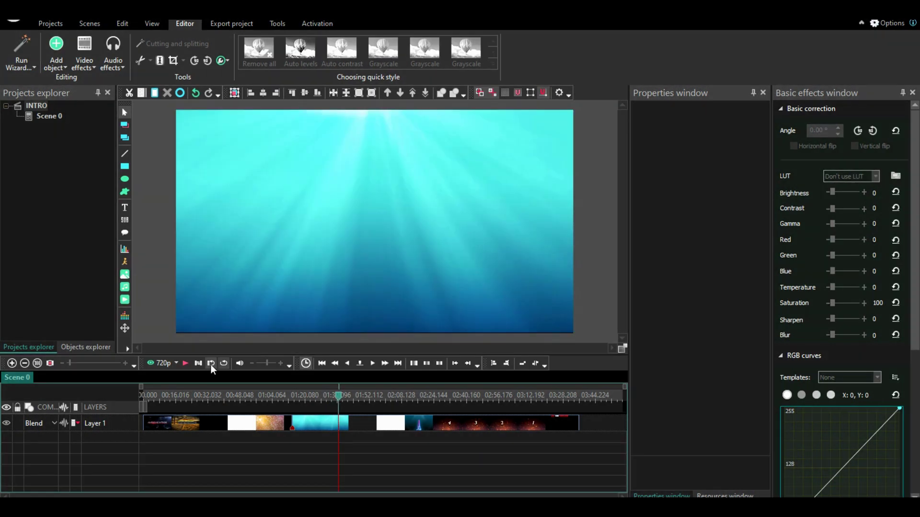
left_click_drag(70, 363, 91, 363)
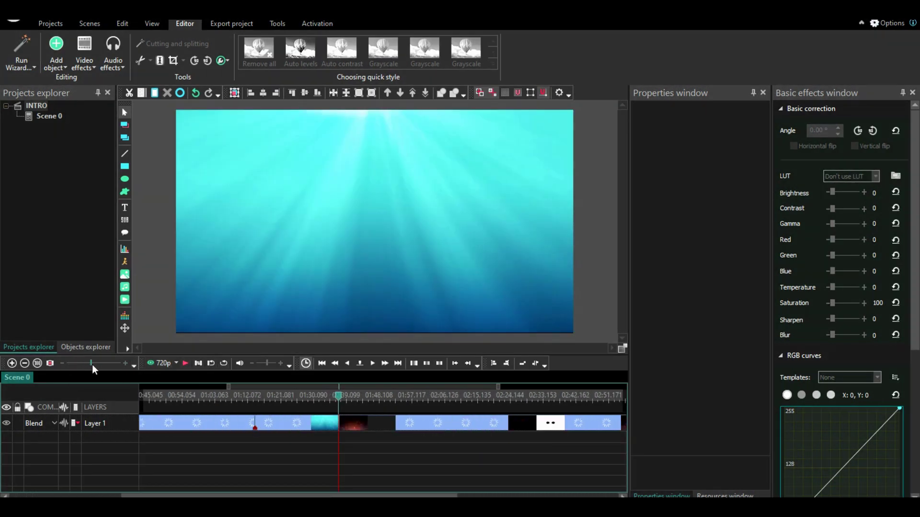
left_click(341, 396)
left_click_drag(341, 397, 340, 397)
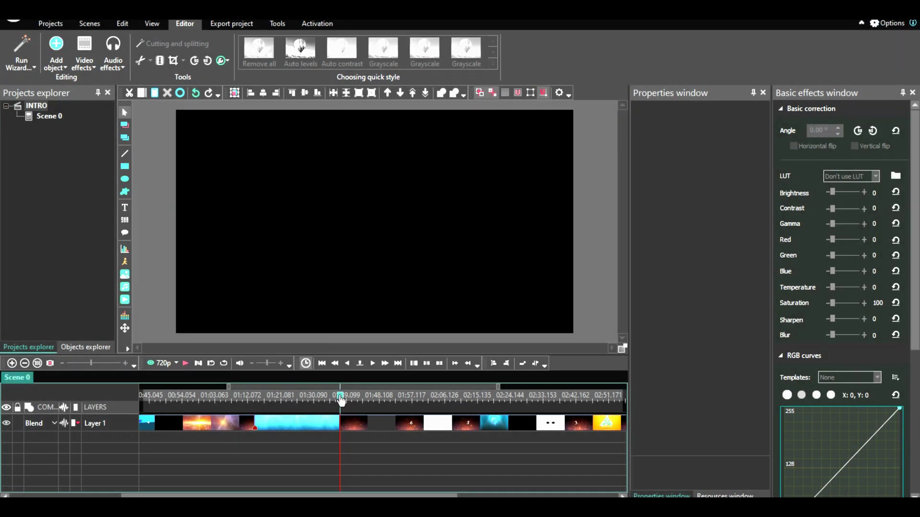
left_click(340, 398)
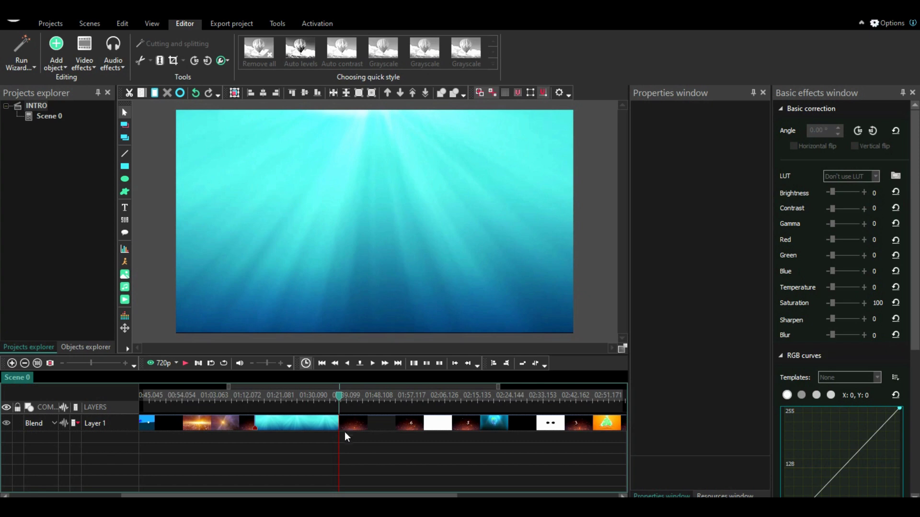
Split the clip at the playhead and delete the footage before and after the underwater scene
left_click(205, 195)
left_click(160, 61)
left_click(403, 428)
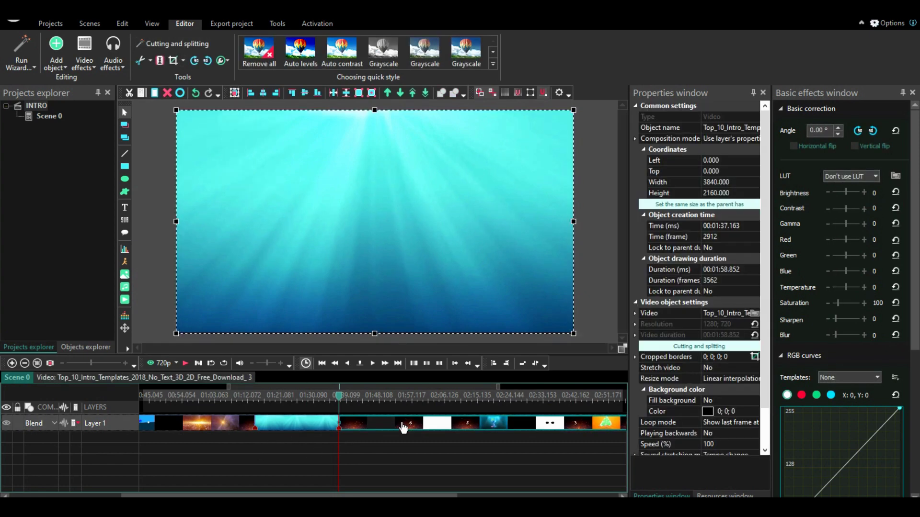
right_click(403, 145)
left_click(448, 186)
left_click(273, 420)
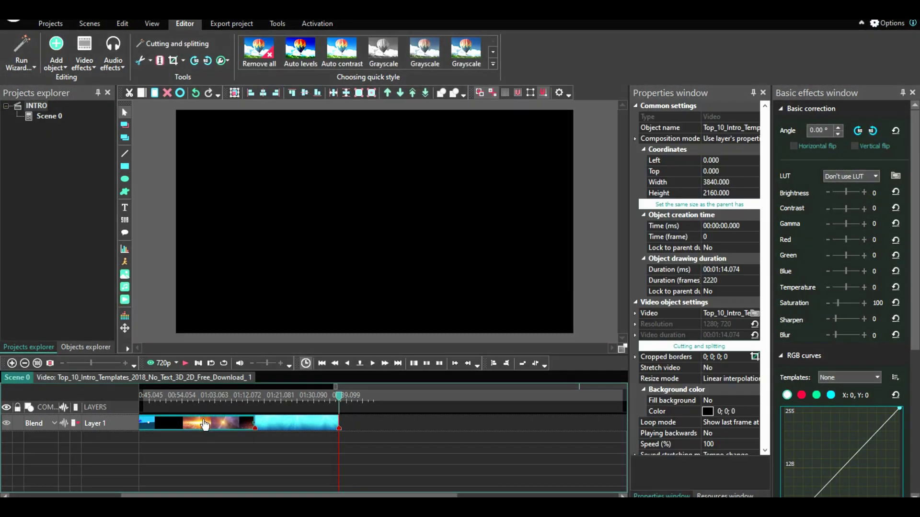
right_click(200, 142)
left_click(272, 188)
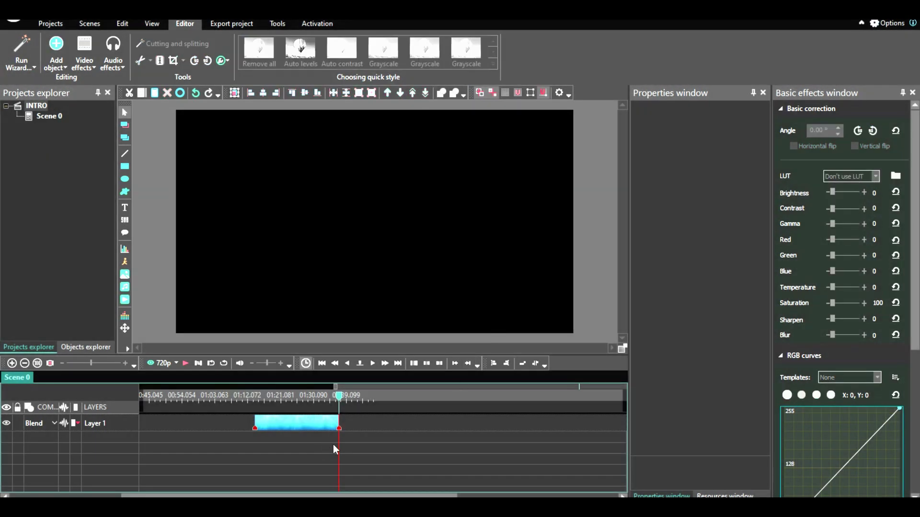
Fit the remaining 00:23.089 underwater clip to the timeline and place the playhead near its start
left_click(314, 429)
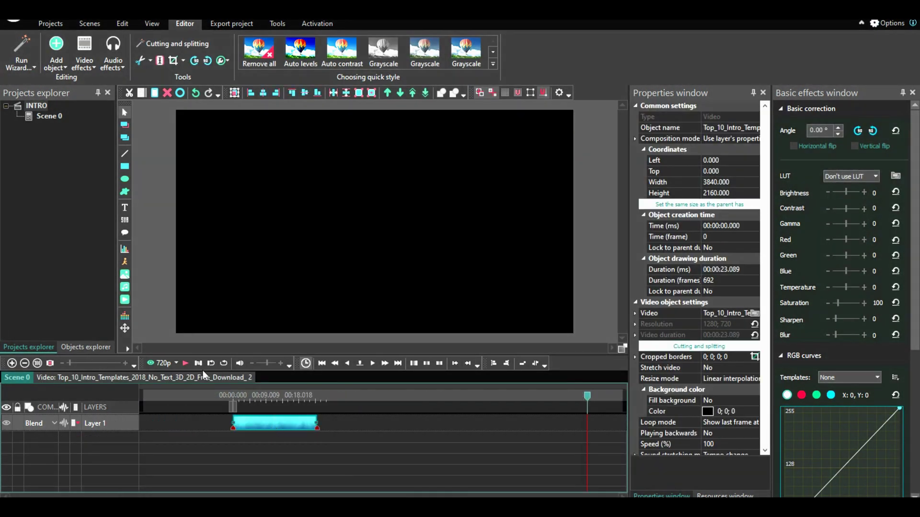
left_click(40, 364)
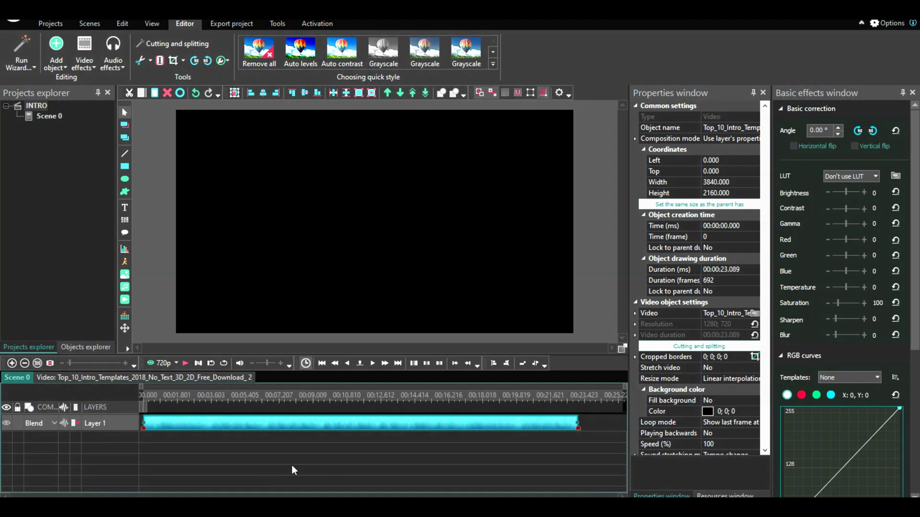
left_click(187, 363)
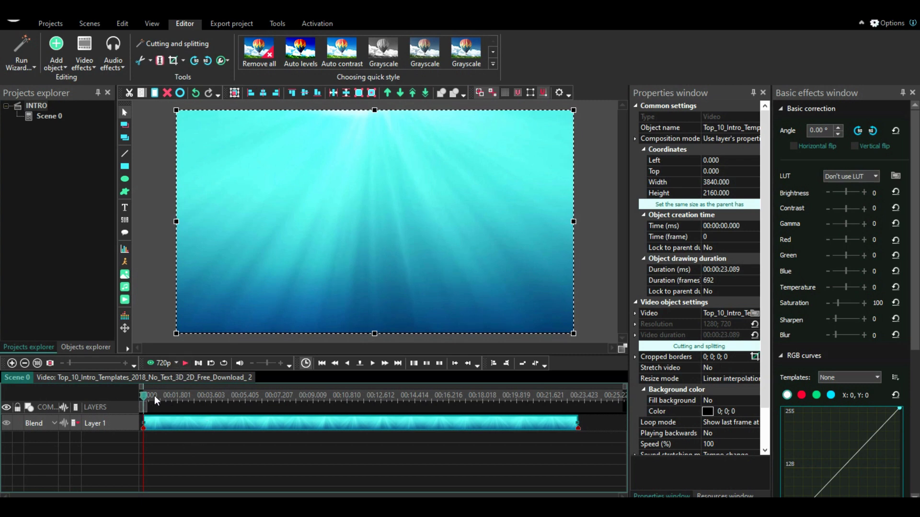
left_click(154, 396)
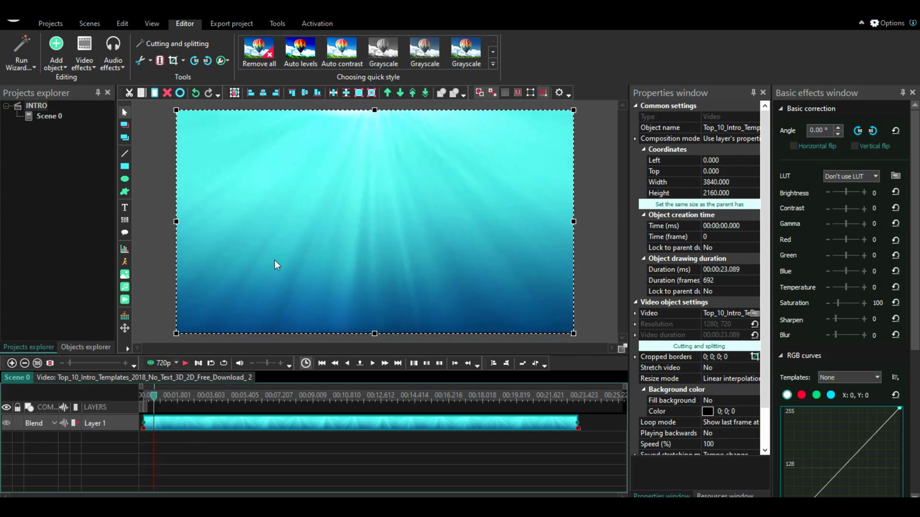
Add a text object with default timing and draw its box in the upper middle of the frame
left_click(238, 453)
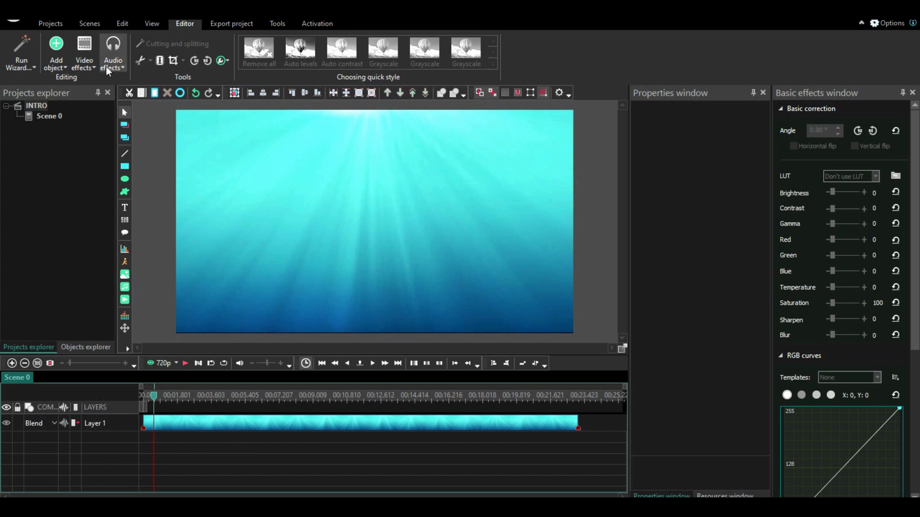
left_click(125, 208)
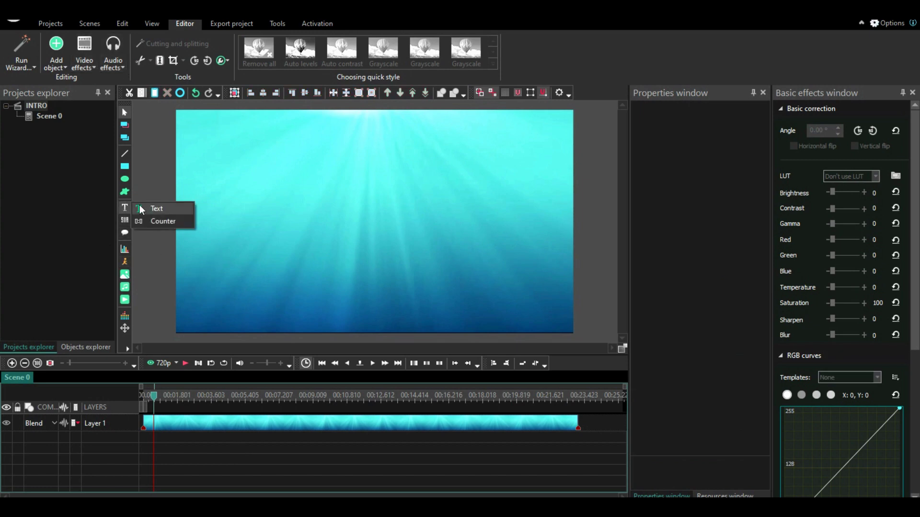
left_click(142, 207)
left_click(556, 313)
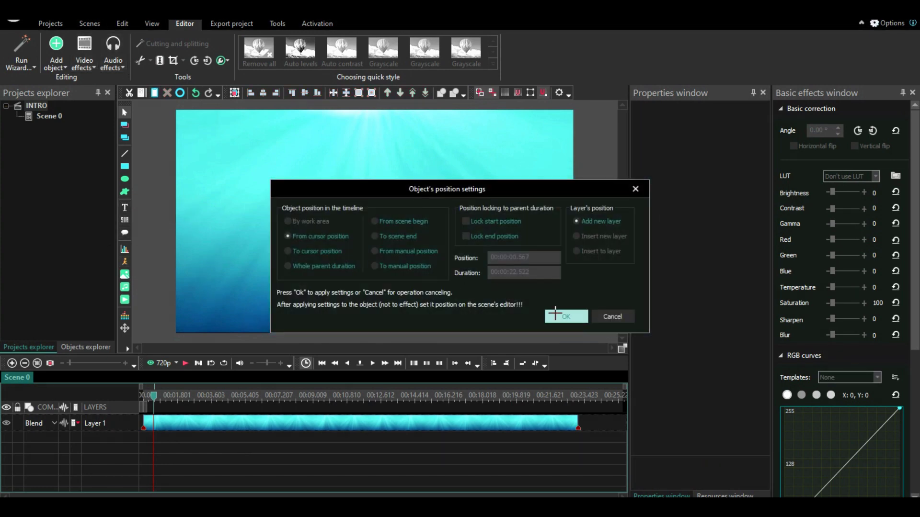
left_click_drag(254, 176, 267, 189)
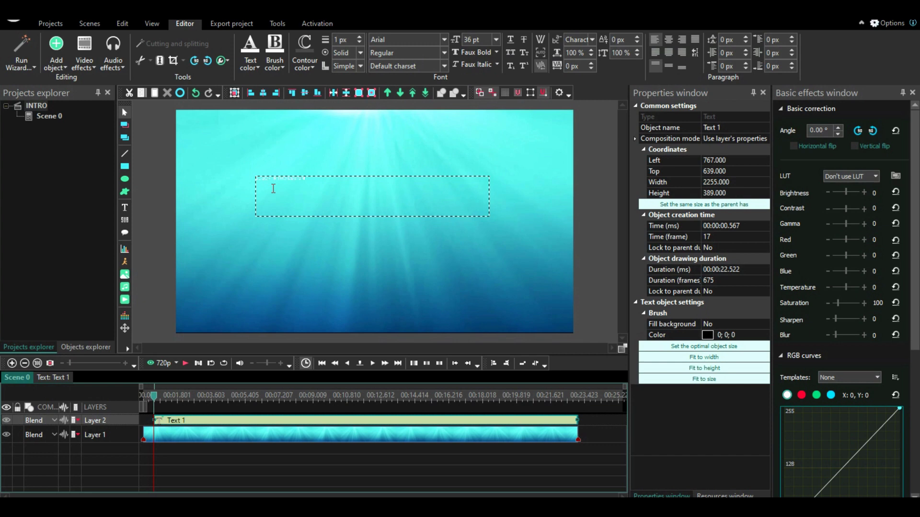
Set the title text to 192 pt and widen the text box to fit
left_click_drag(314, 181, 223, 180)
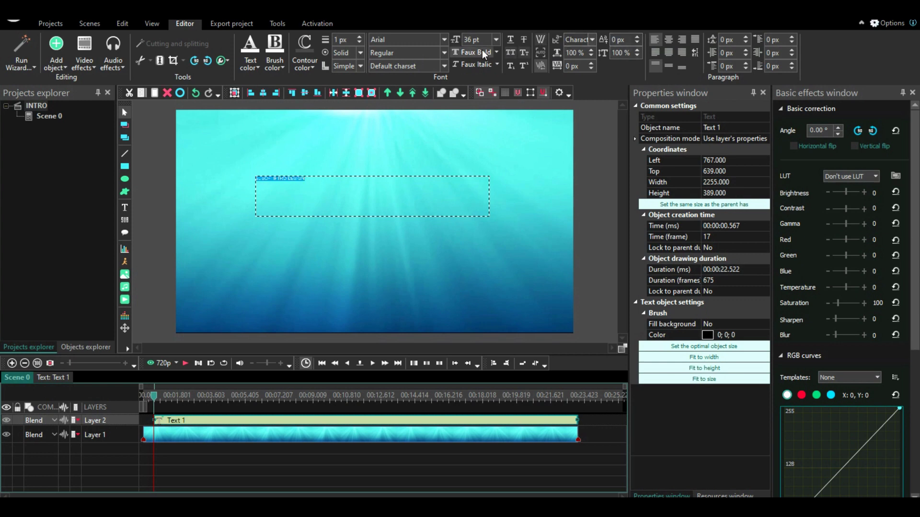
left_click(495, 40)
left_click(455, 247)
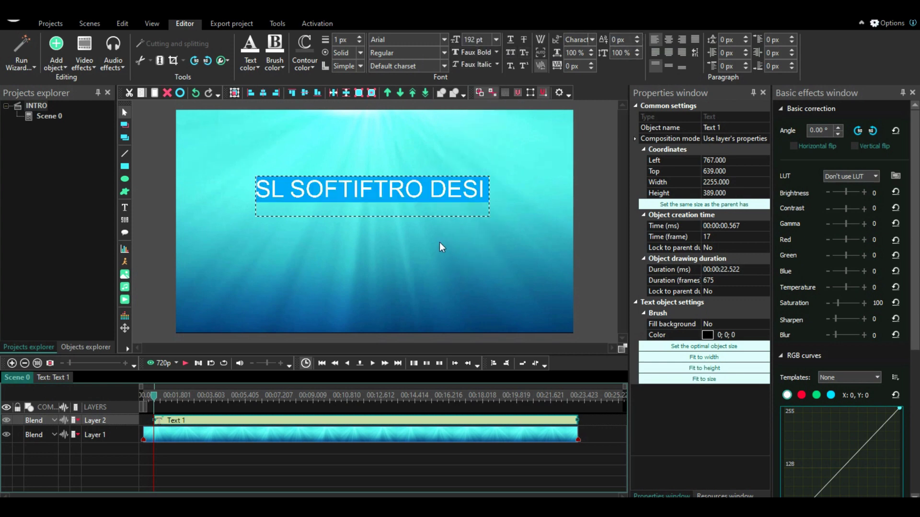
left_click(444, 232)
left_click(451, 197)
left_click_drag(489, 196, 531, 196)
Start correcting the misspelled word DESIGN by deleting its stray letters
double_click(506, 190)
key("BackSpace")
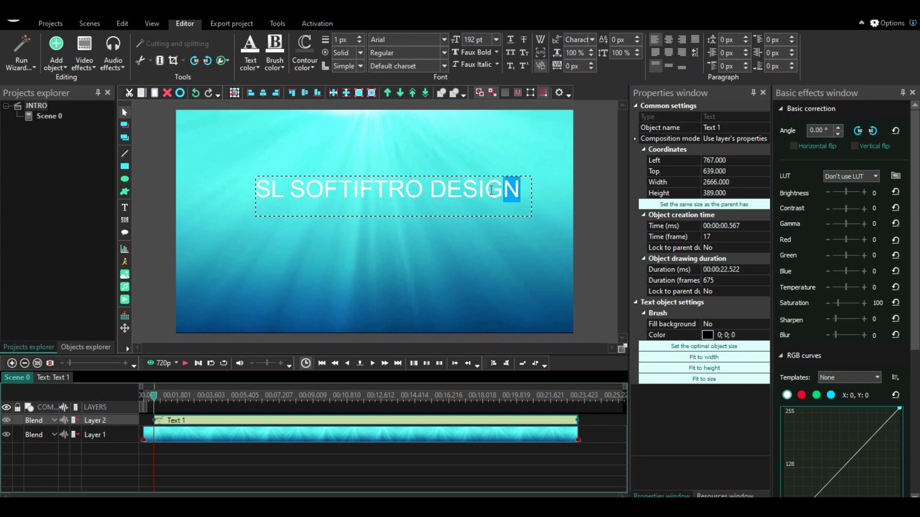
left_click(491, 191)
key("BackSpace")
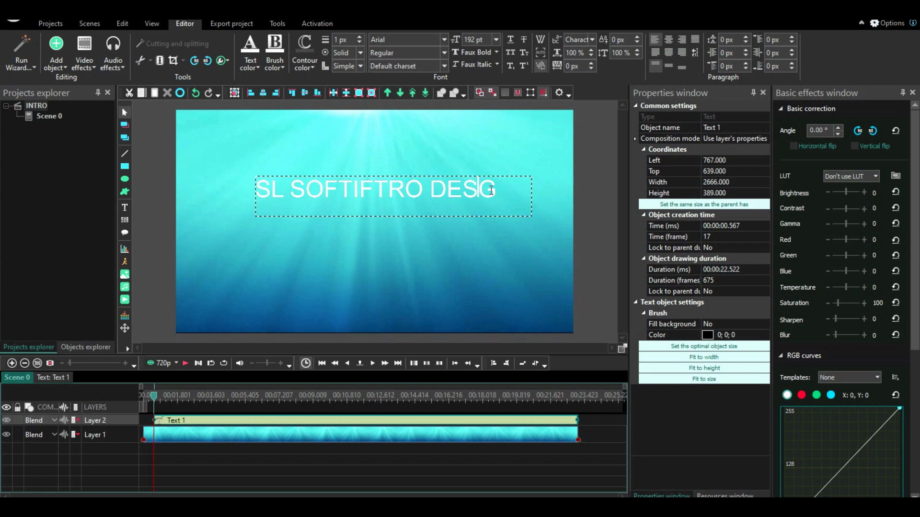
left_click(526, 192)
Retype the end of the title so it reads 'SL SOFTIFTRO DESIGN'
left_click(510, 187)
double_click(510, 186)
key("BackSpace")
type("IG")
key("BackSpace")
type("GM")
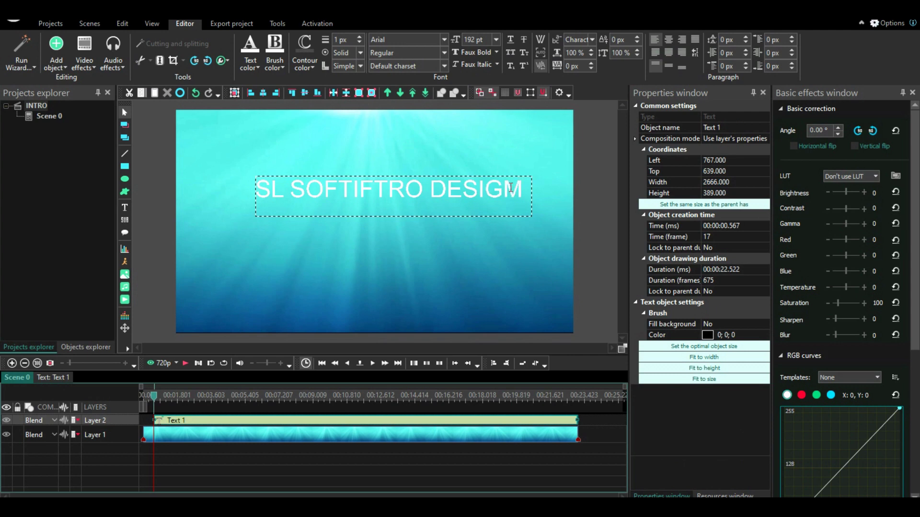
key("BackSpace")
type("N")
left_click(308, 233)
left_click(280, 189)
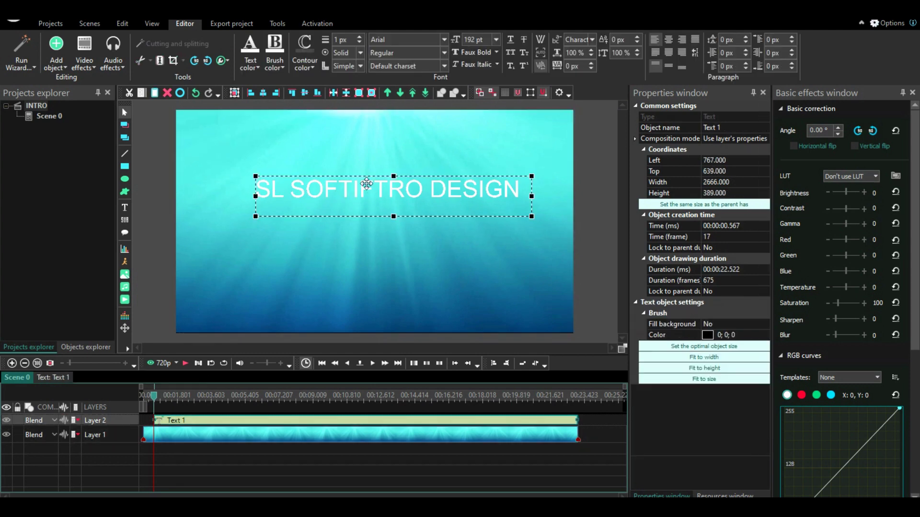
Move the title toward the centre, fit its box, and set its font to Adobe Gothic Std B
left_click_drag(368, 183, 351, 183)
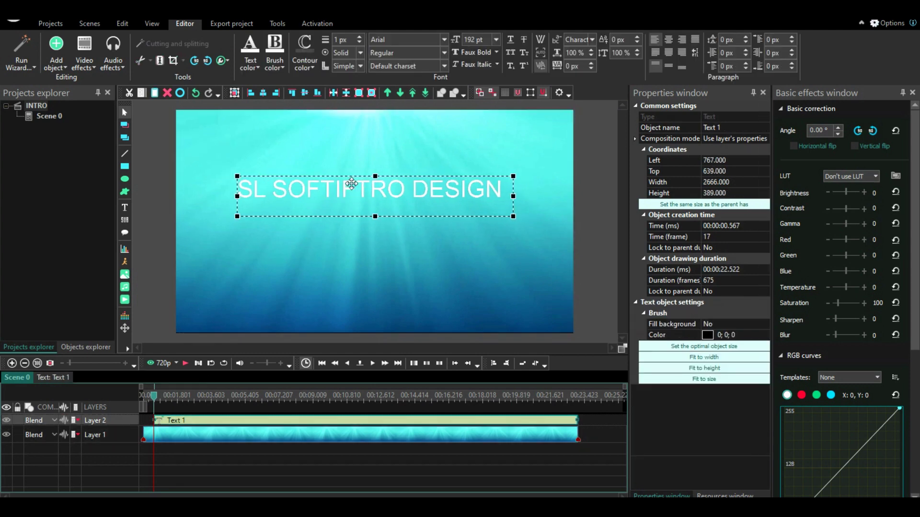
left_click(540, 53)
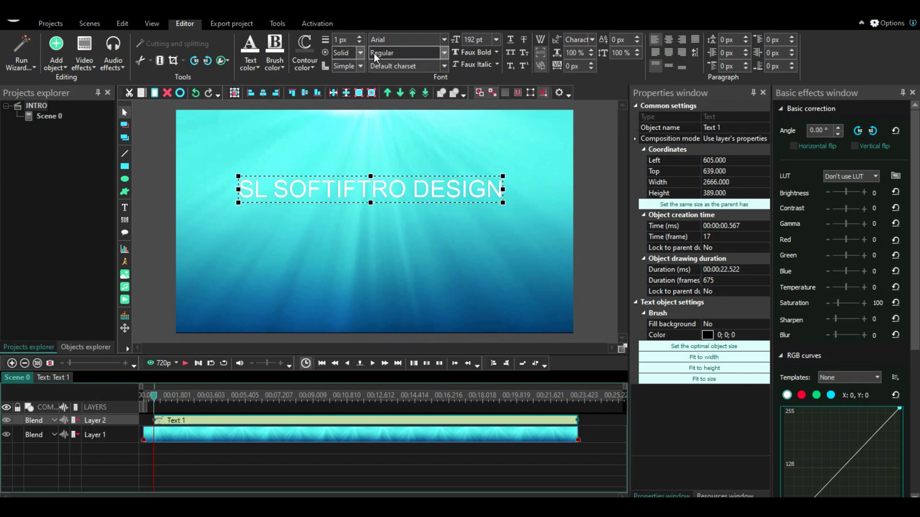
left_click(379, 39)
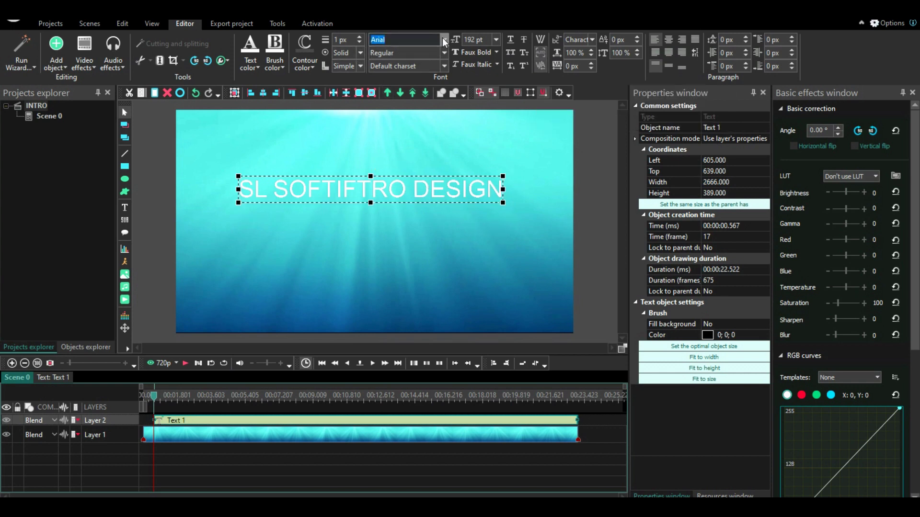
left_click(443, 39)
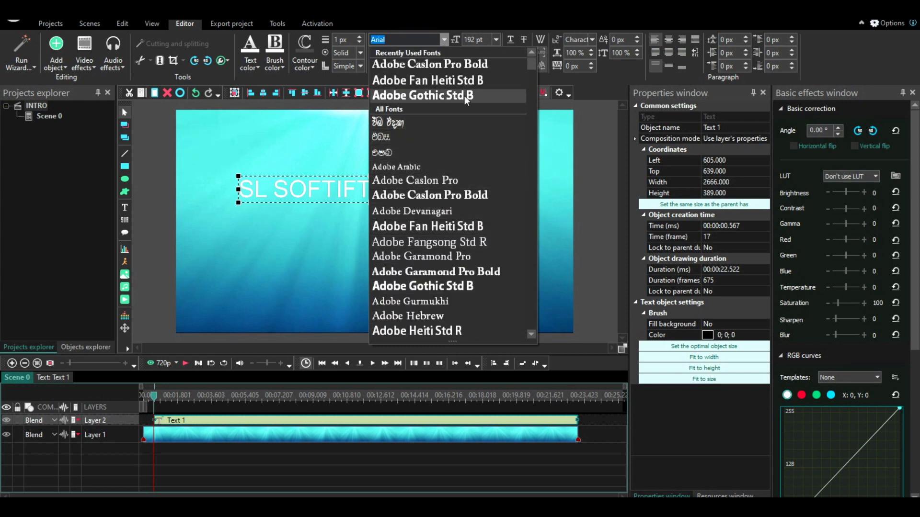
left_click(465, 96)
left_click(414, 261)
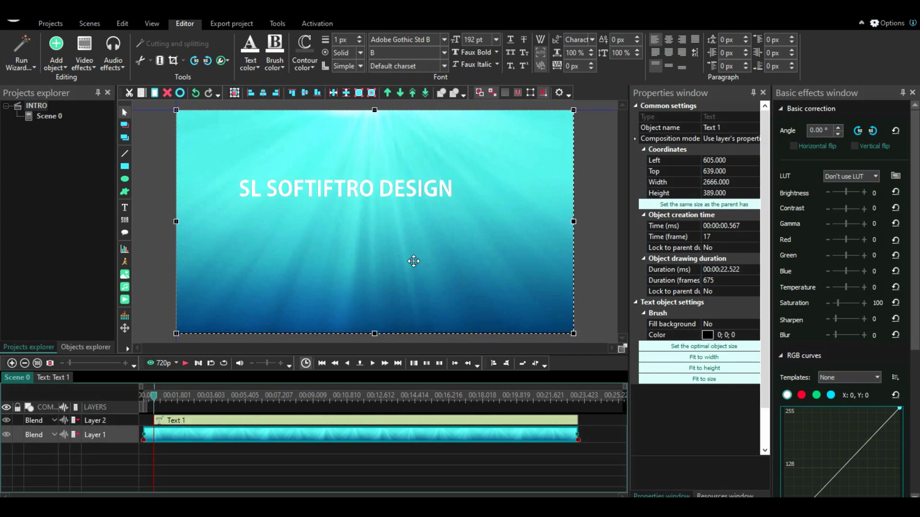
left_click(433, 192)
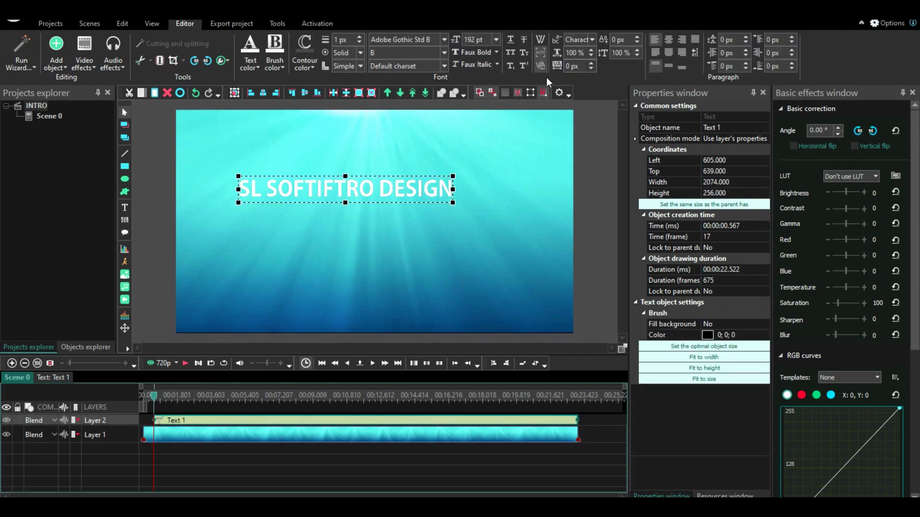
Widen the spacing between the title's letters
left_click(592, 64)
left_click(593, 65)
left_click(592, 65)
left_click(592, 64)
left_click(592, 65)
left_click(592, 64)
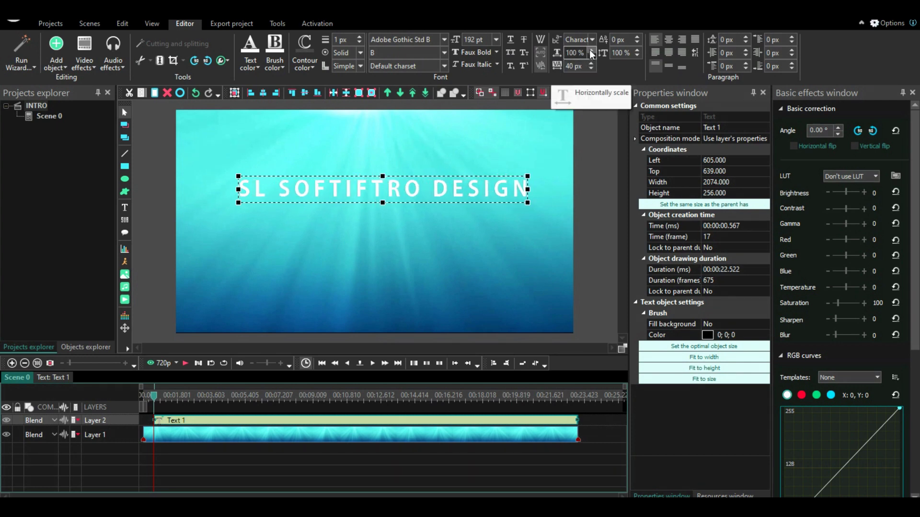
Try different horizontal scales for the title, then return it to 100%
left_click(593, 56)
left_click(594, 55)
left_click(594, 55)
left_click(593, 51)
left_click(594, 51)
left_click(594, 51)
left_click(594, 50)
left_click(593, 50)
left_click(593, 55)
left_click(592, 55)
left_click(593, 54)
left_click(592, 54)
left_click(592, 54)
left_click(592, 54)
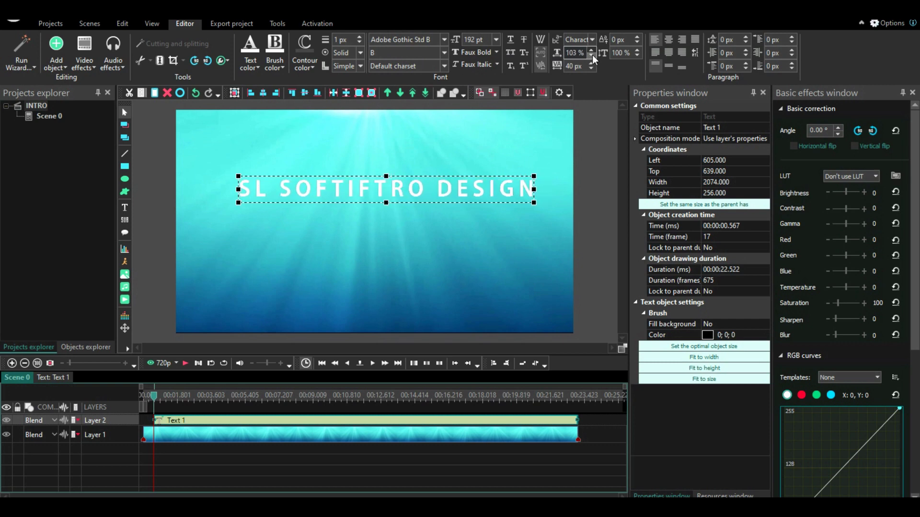
left_click(592, 54)
left_click(592, 54)
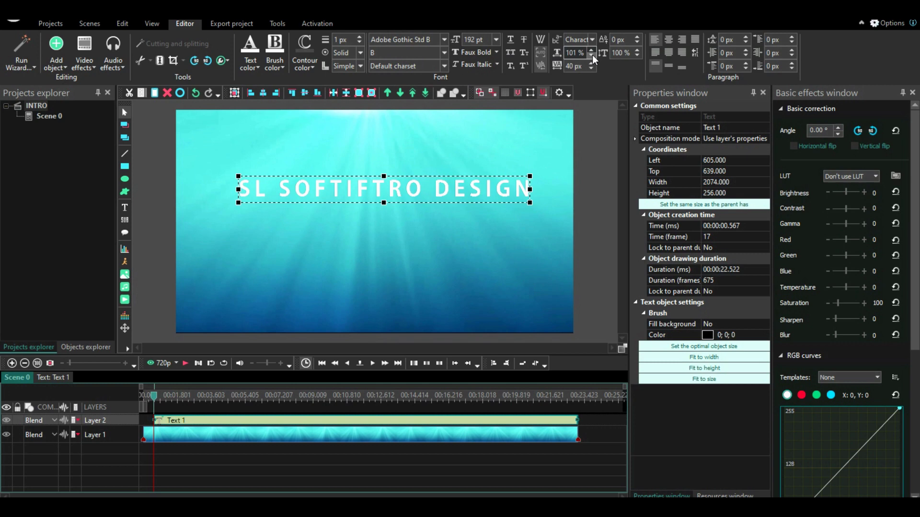
left_click(592, 55)
left_click(592, 41)
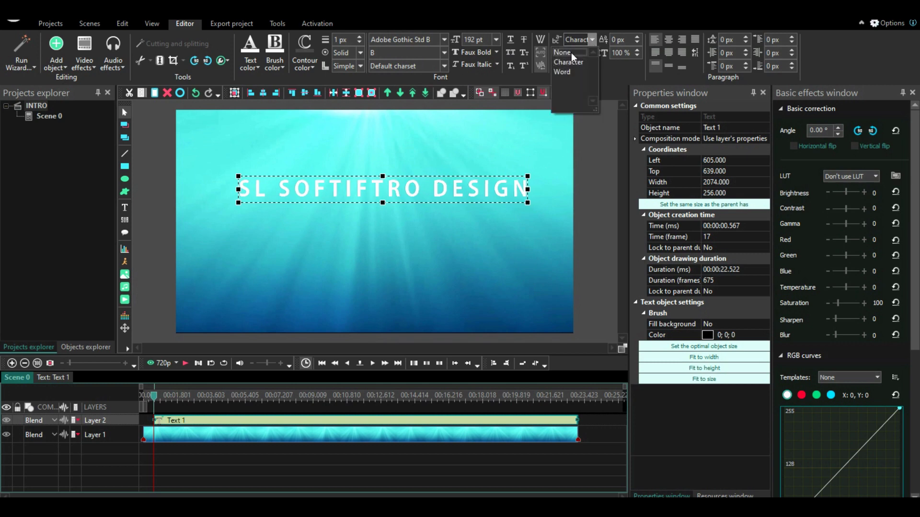
Switch the title's letter mode to Word, spacing -10 px, vertical scale 120%
left_click(573, 55)
left_click(593, 39)
left_click(572, 70)
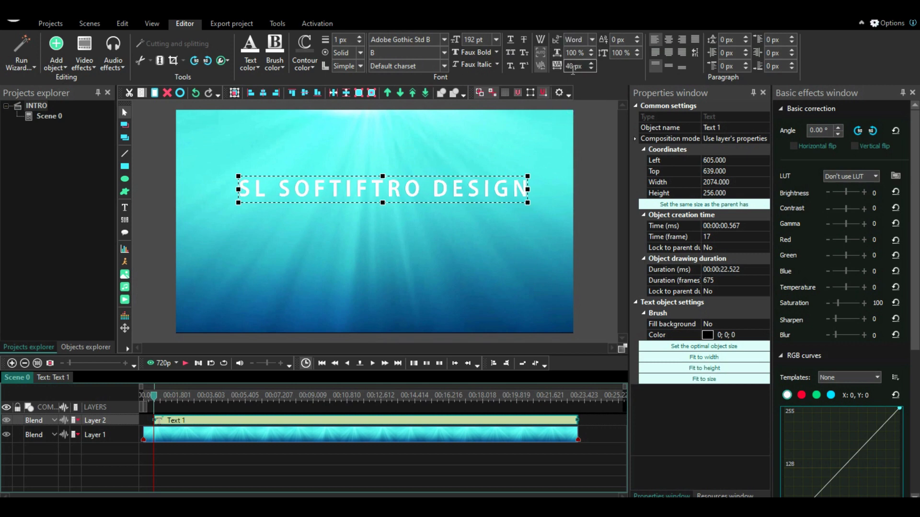
left_click(637, 44)
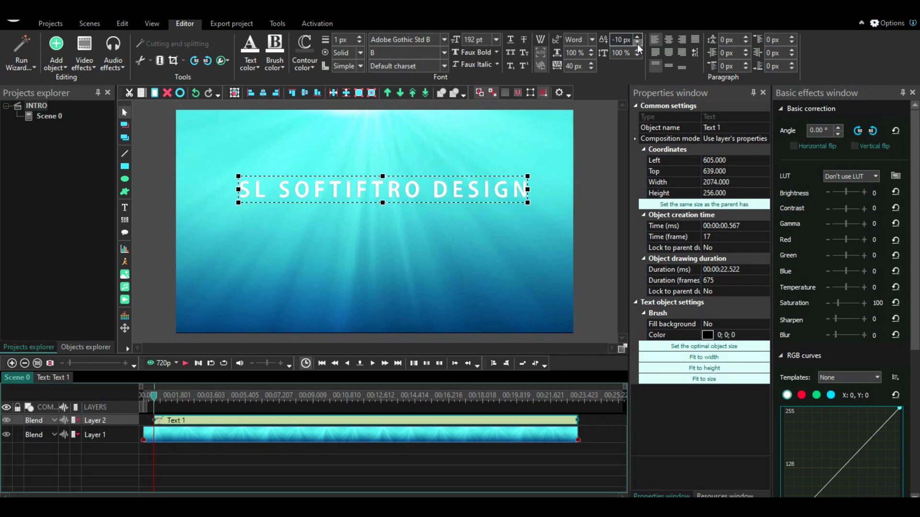
left_click(638, 49)
left_click(637, 47)
left_click(637, 47)
left_click(637, 48)
left_click(638, 48)
left_click(637, 47)
left_click(637, 47)
left_click(637, 47)
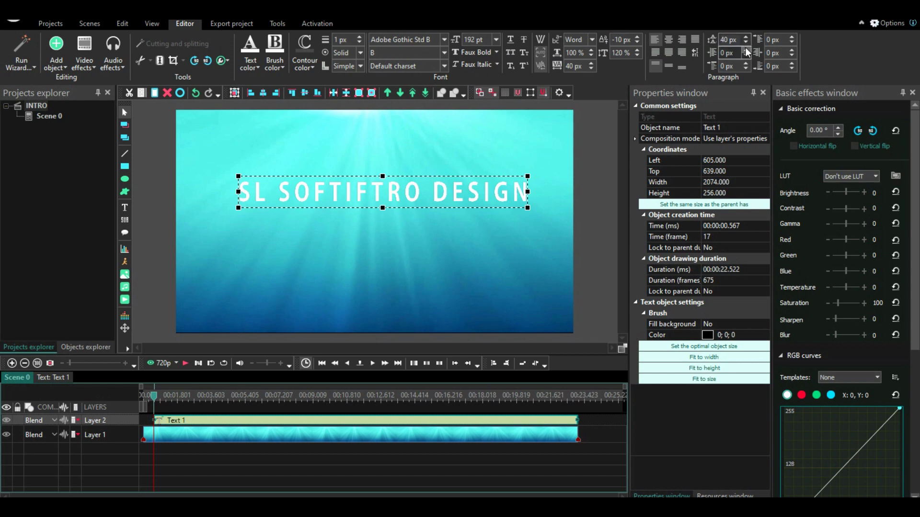
Give the title a paragraph indent of about 42 px and margins of 10, 47 and 13 px
double_click(728, 39)
left_click(746, 50)
left_click(746, 50)
left_click(746, 50)
left_click_drag(746, 50, 746, 49)
left_click(746, 56)
left_click(746, 64)
left_click(746, 64)
left_click(746, 64)
left_click(745, 65)
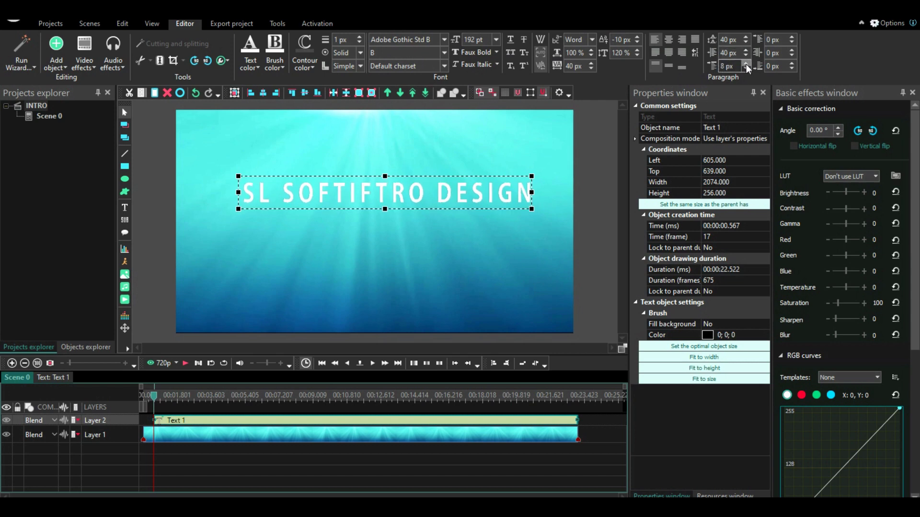
left_click(792, 38)
left_click(793, 37)
left_click(792, 37)
left_click(793, 37)
left_click(792, 36)
left_click(792, 37)
left_click(793, 50)
left_click(793, 50)
left_click_drag(792, 50, 792, 50)
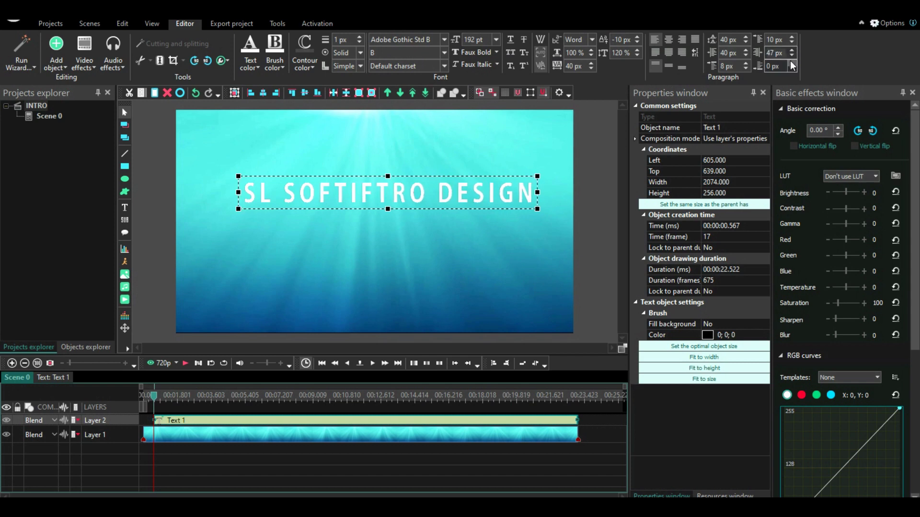
left_click_drag(790, 63, 790, 62)
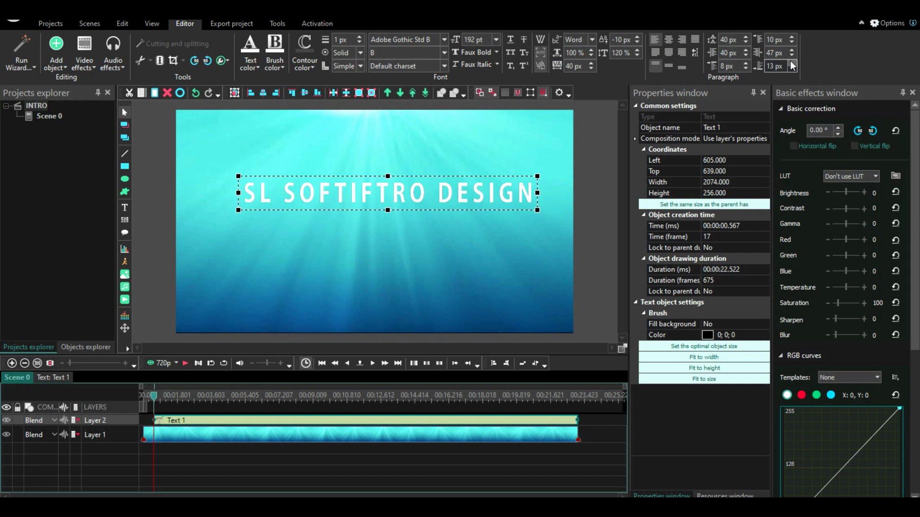
Centre the SL SOFTIFTRO DESIGN title horizontally in the scene
left_click(435, 273)
left_click(382, 206)
left_click(262, 94)
left_click(319, 287)
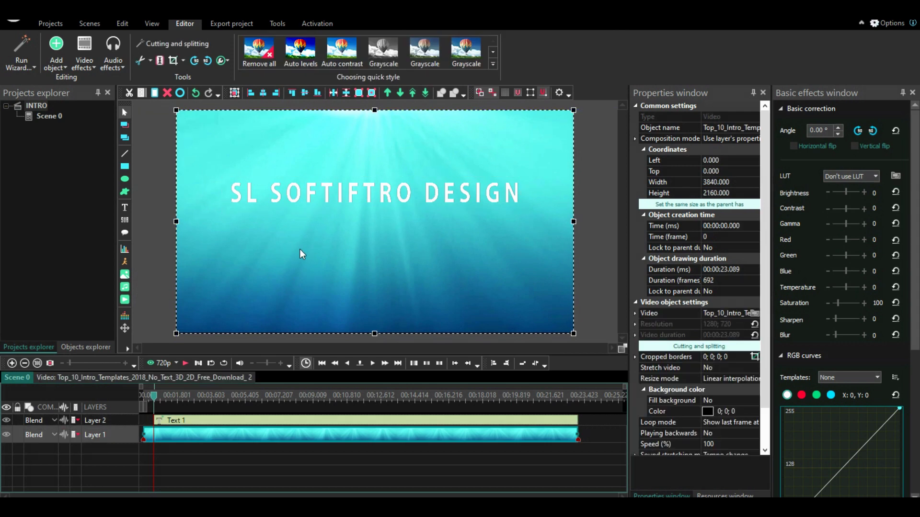
Add a text box below the title reading DON'T FORGET SUBSCRIBE and widen it to fit
left_click(124, 166)
left_click(635, 189)
left_click(130, 208)
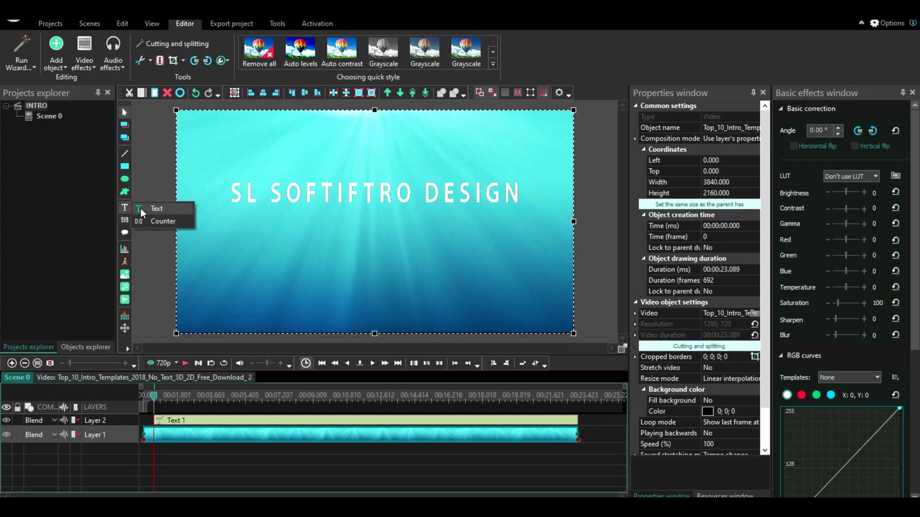
left_click(140, 207)
left_click(566, 316)
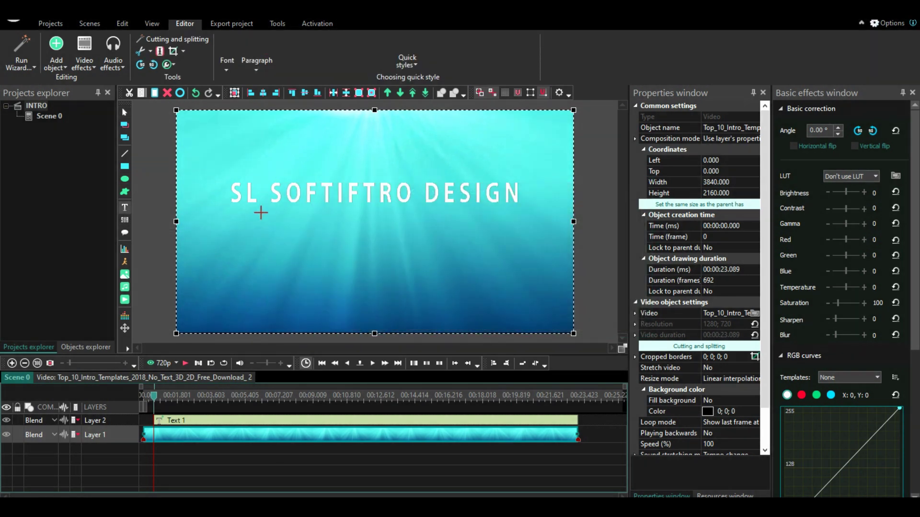
left_click_drag(253, 209, 493, 239)
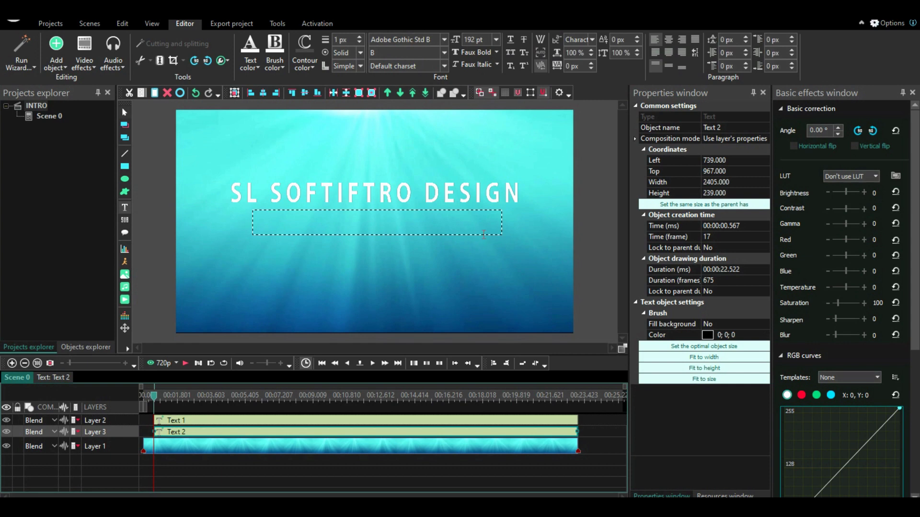
type("DON'T FORGET SU")
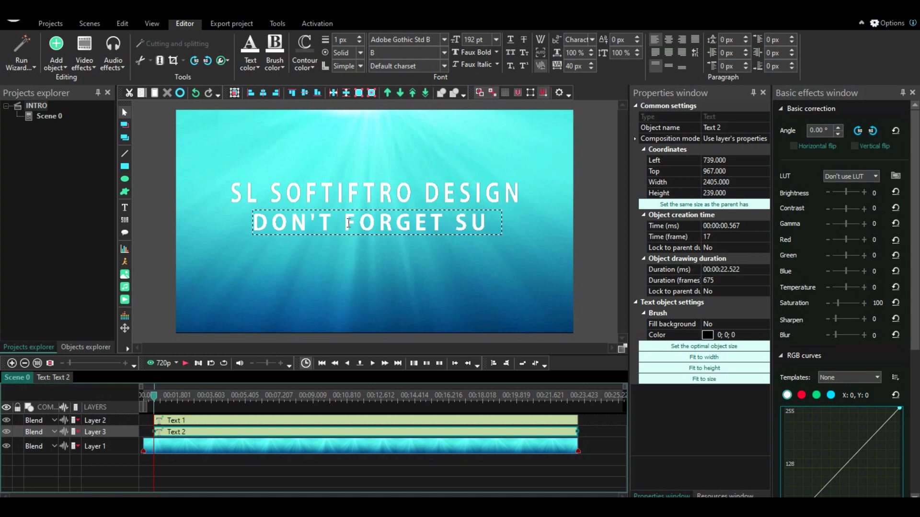
type("B")
left_click(407, 264)
left_click(474, 231)
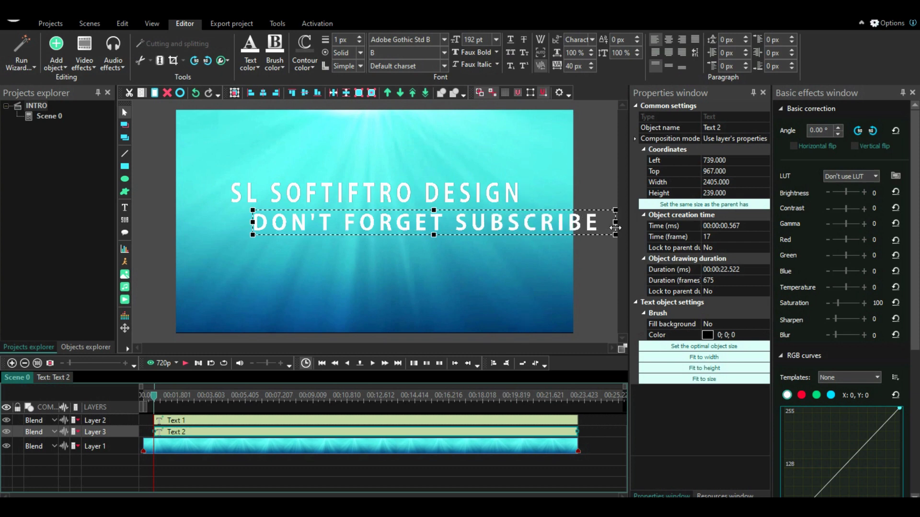
left_click_drag(519, 223, 615, 222)
left_click(496, 39)
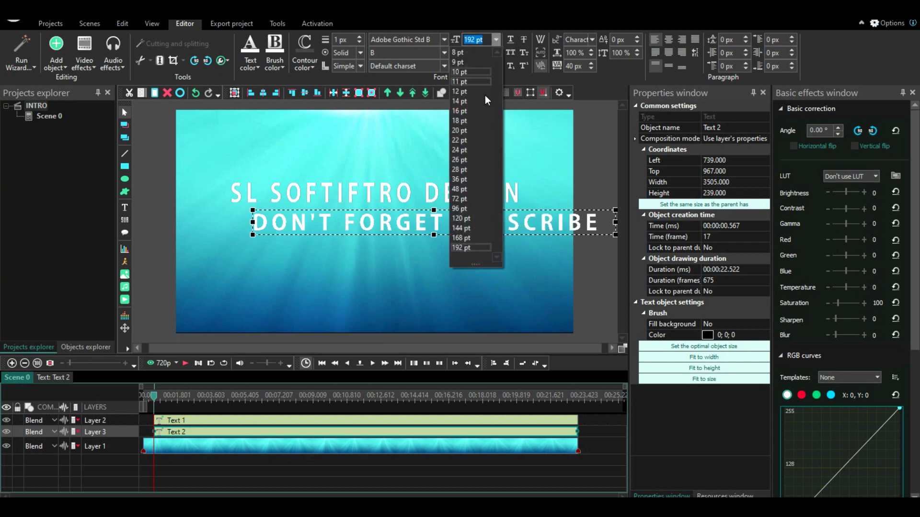
Set the subtitle to 120 pt, fit its box to the text, and centre it
left_click(460, 213)
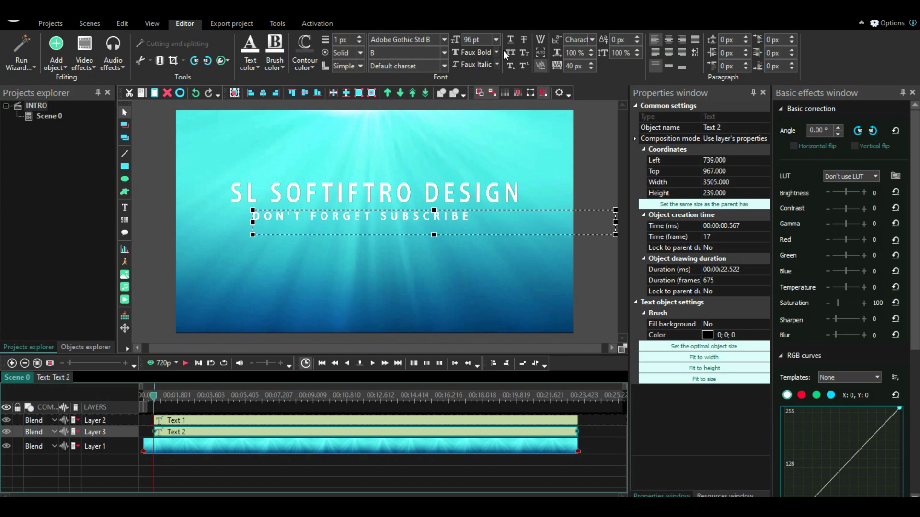
left_click(496, 40)
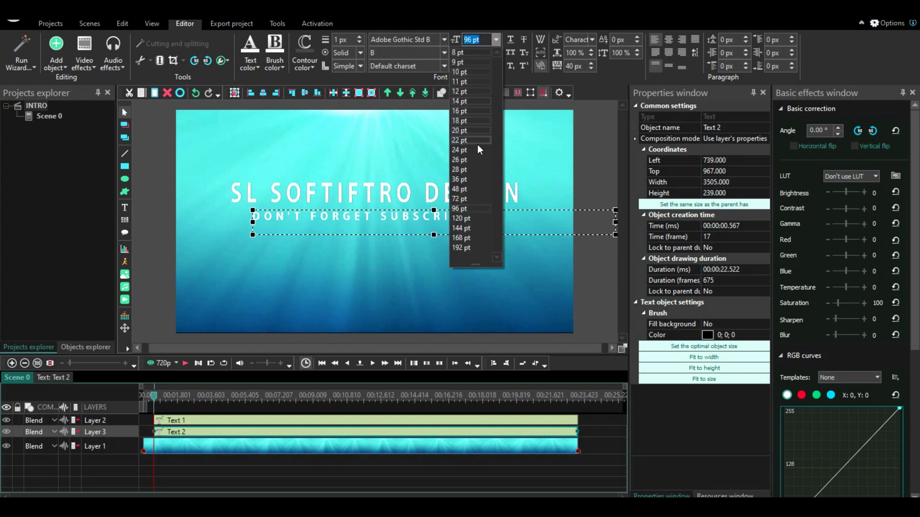
left_click(466, 218)
left_click(483, 271)
left_click(461, 220)
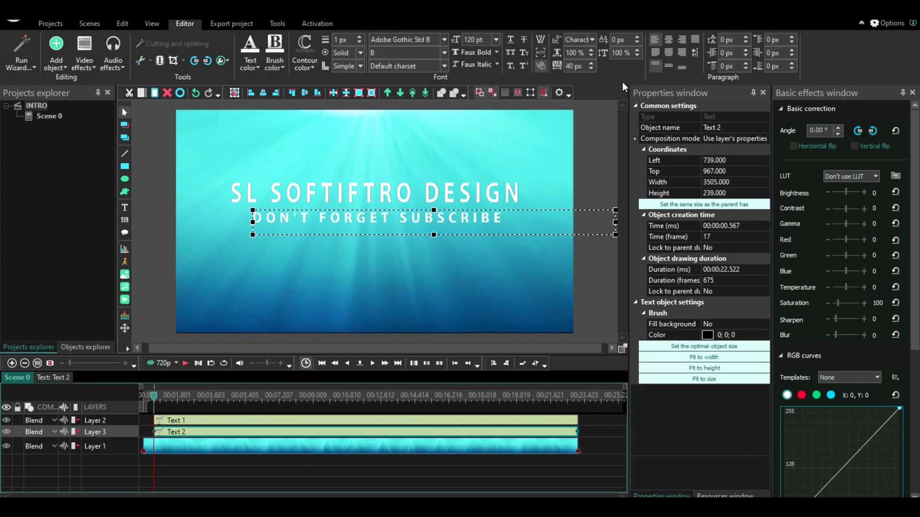
left_click(541, 51)
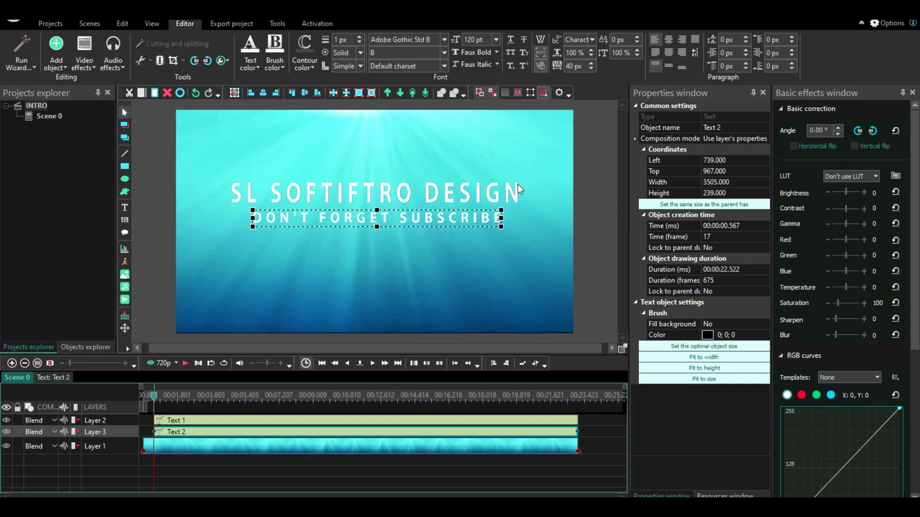
left_click(261, 92)
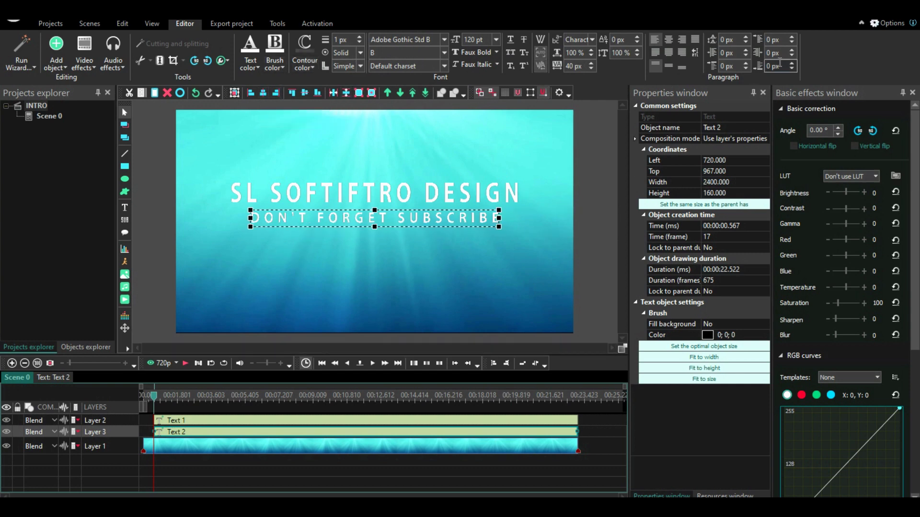
Raise the subtitle's paragraph margins and spacings, including 5 px and 7 px spacings
left_click(793, 37)
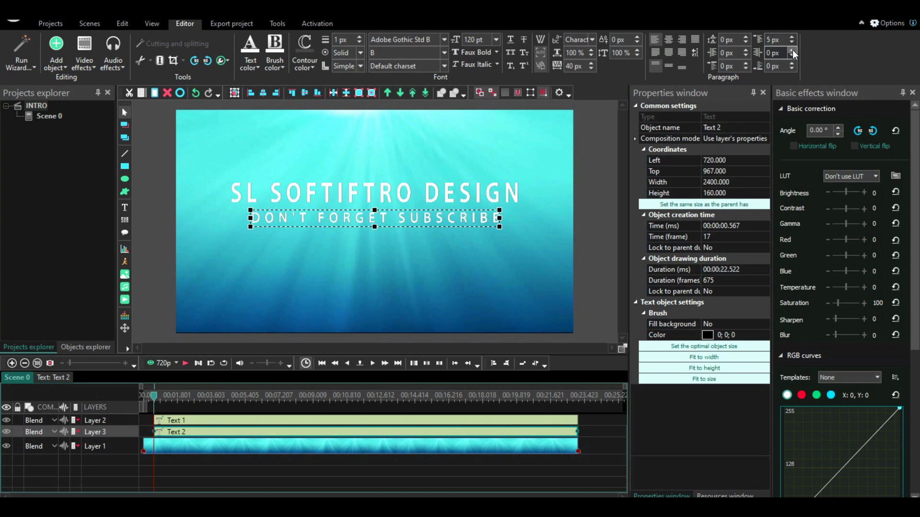
left_click(793, 49)
left_click(793, 50)
left_click(793, 50)
left_click(792, 50)
left_click(792, 49)
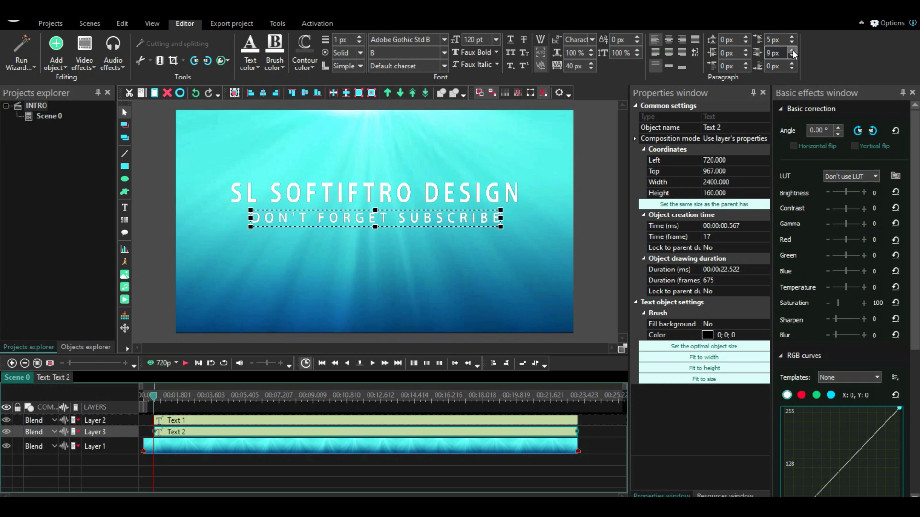
left_click(790, 63)
left_click(790, 64)
left_click(745, 39)
left_click(745, 38)
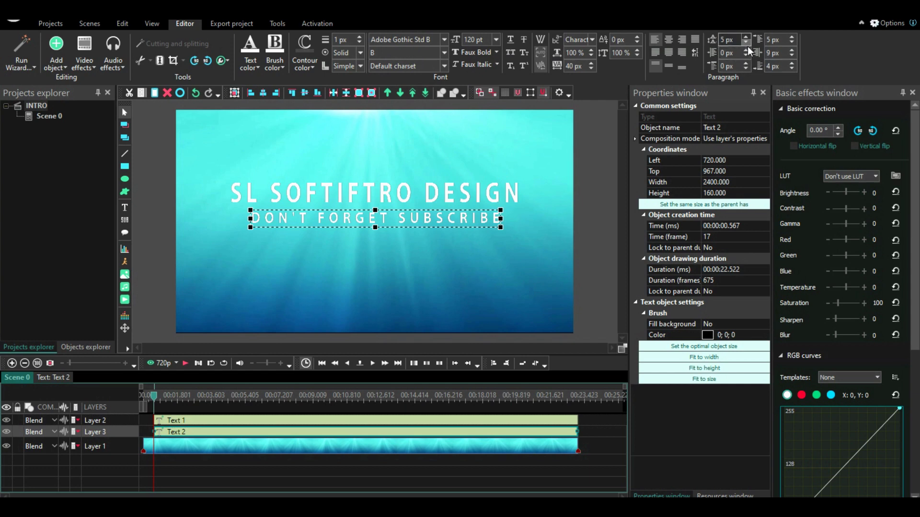
left_click(746, 49)
left_click(746, 49)
left_click(746, 50)
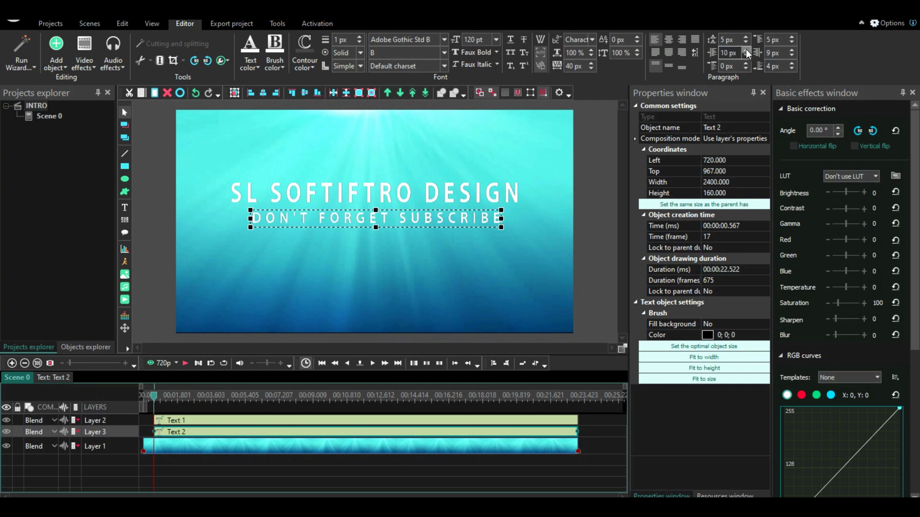
left_click(747, 63)
left_click(748, 63)
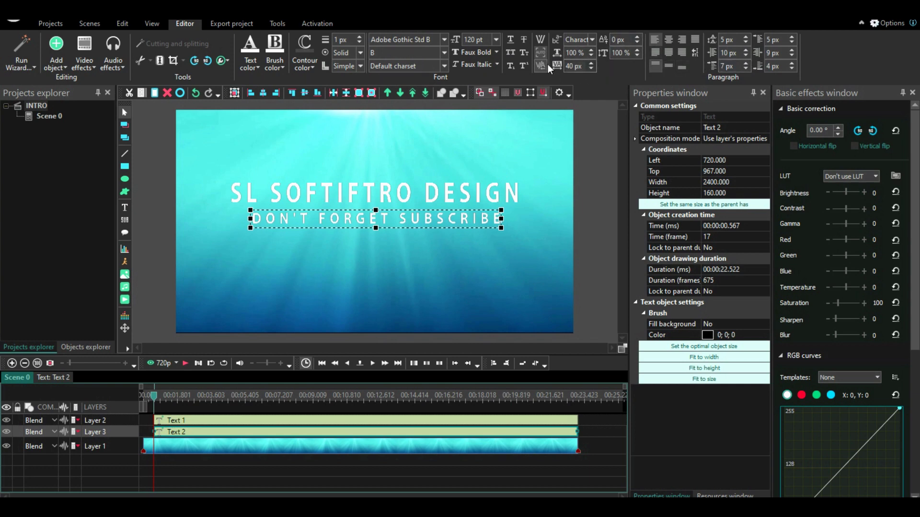
Adjust the subtitle's character spacing and switch its spacing mode to Word
left_click(567, 68)
left_click(637, 33)
left_click(594, 36)
left_click(560, 73)
Place the subtitle beneath the title and centre both horizontally in the frame
left_click(377, 217)
left_click_drag(377, 219, 372, 229)
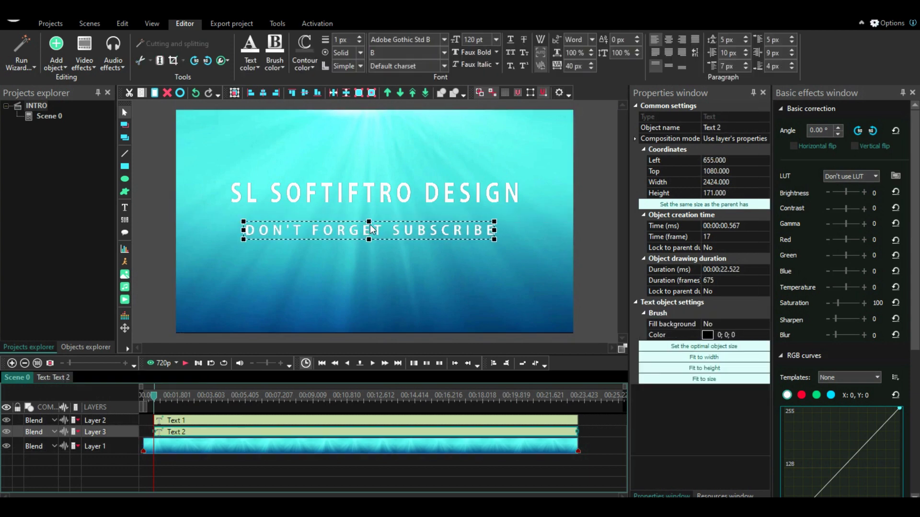
left_click_drag(368, 196, 368, 208)
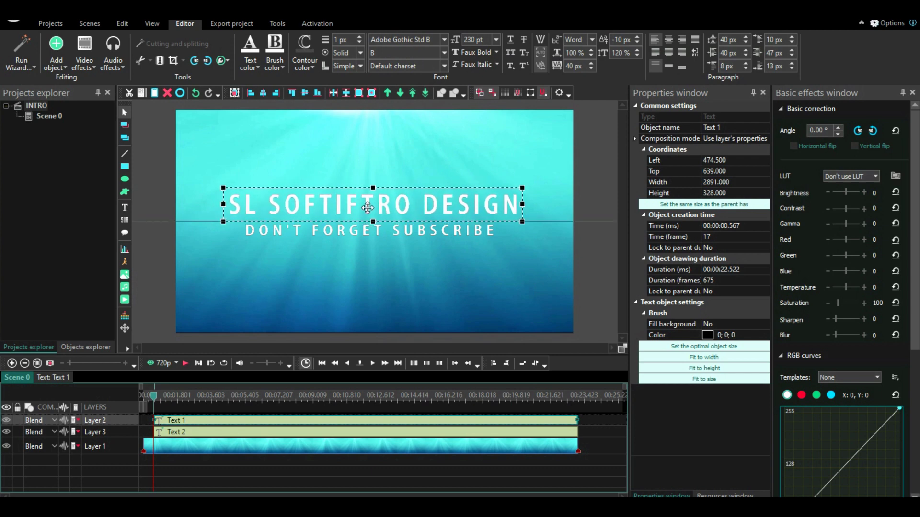
left_click(266, 95)
left_click(351, 232)
left_click(267, 95)
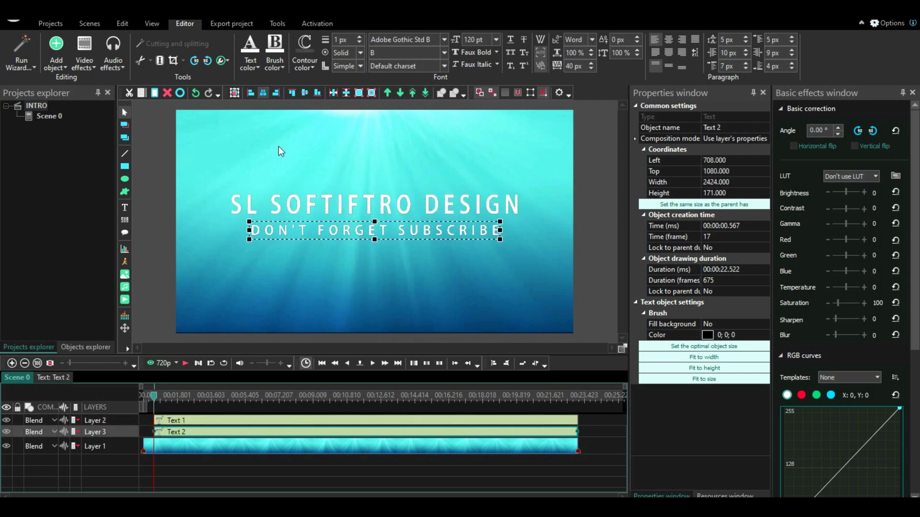
left_click(357, 297)
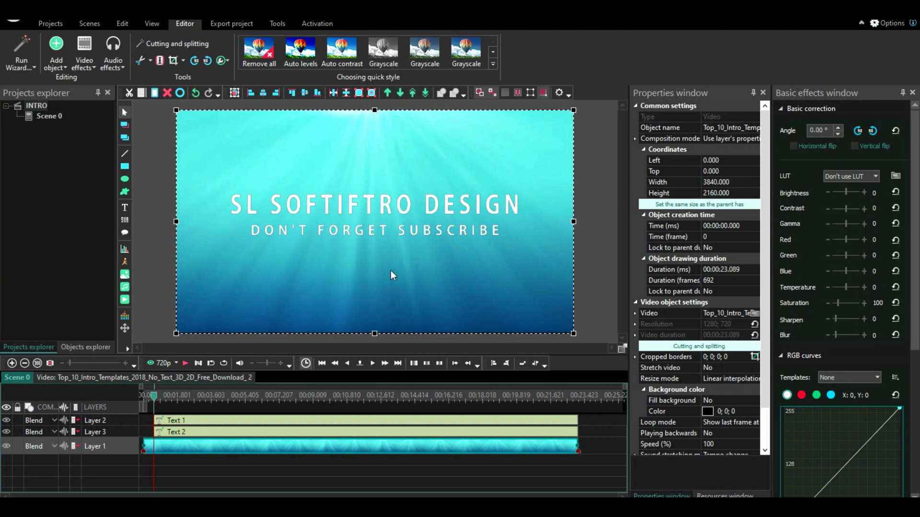
Draw a rectangle around the title and subtitle as a white outline with no fill
left_click(125, 166)
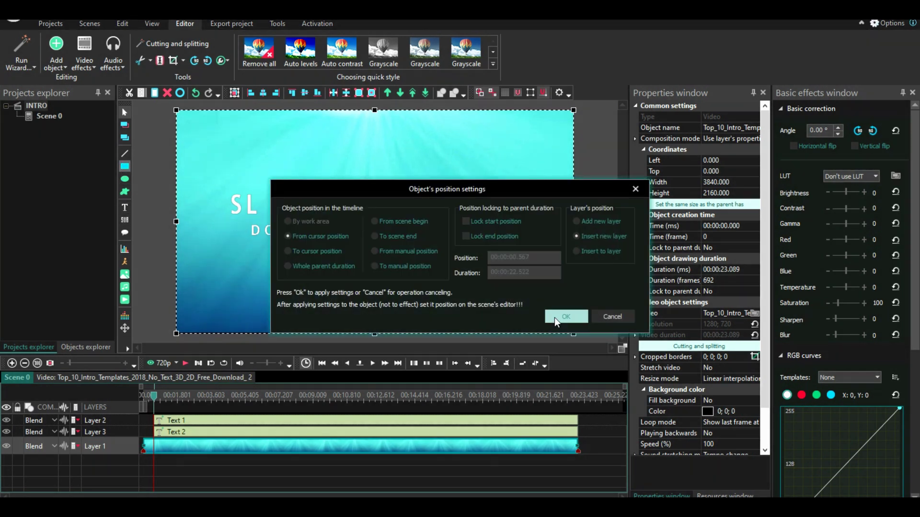
left_click(556, 317)
mouse_move(220, 188)
left_mouse_down()
mouse_move(557, 251)
mouse_move(528, 246)
left_mouse_up()
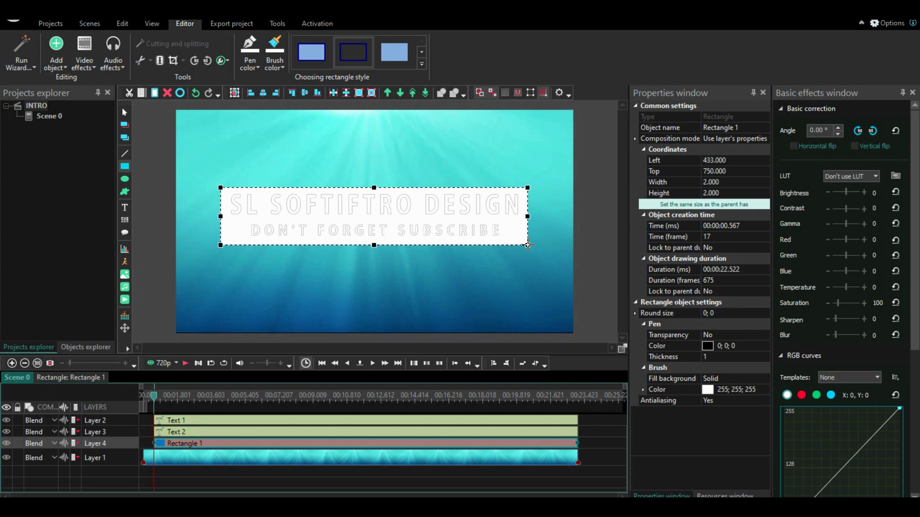
left_click(415, 274)
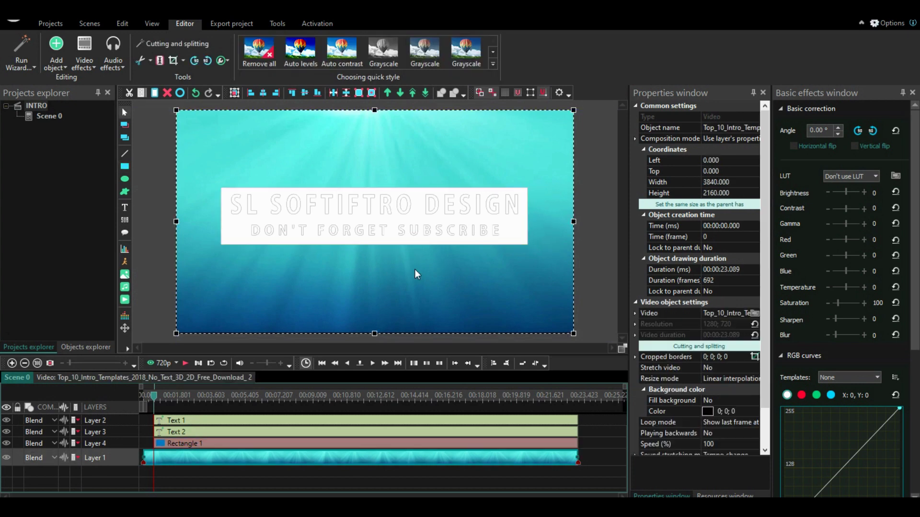
left_click(278, 211)
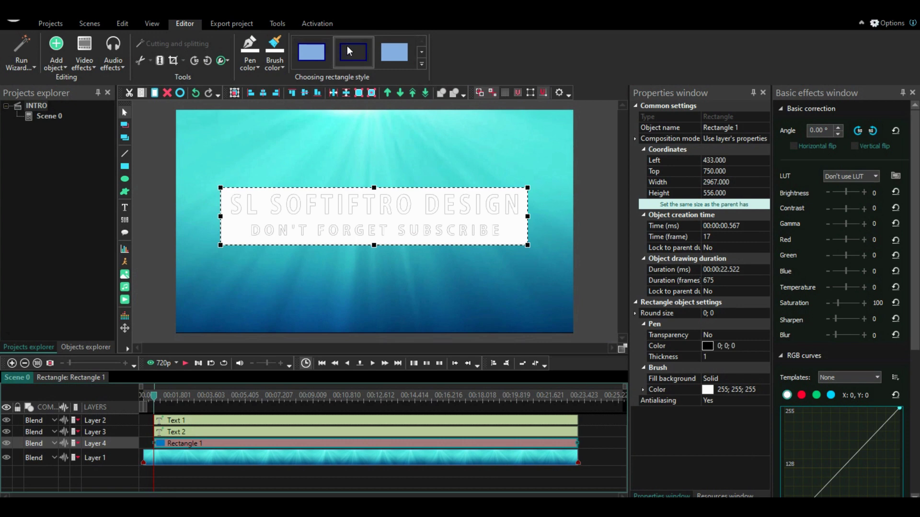
left_click(348, 48)
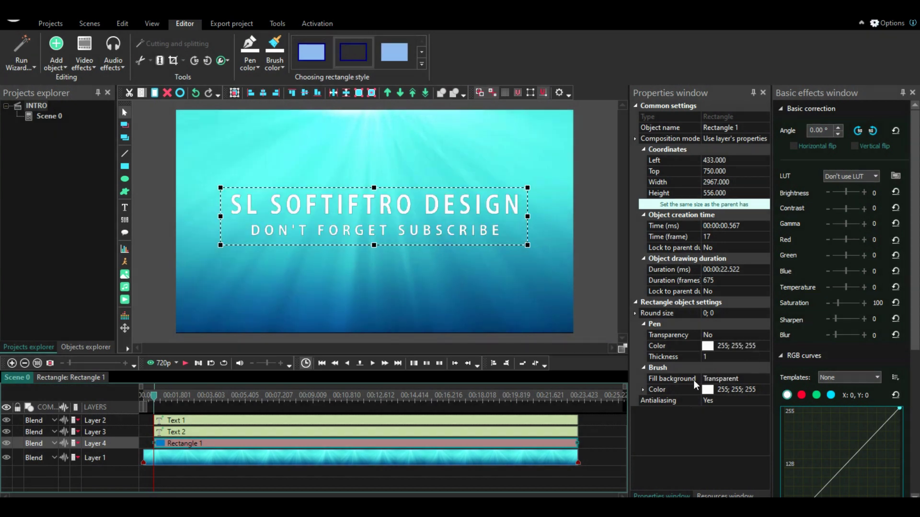
Set the rectangle's outline thickness to 34 and centre it horizontally
left_click(649, 358)
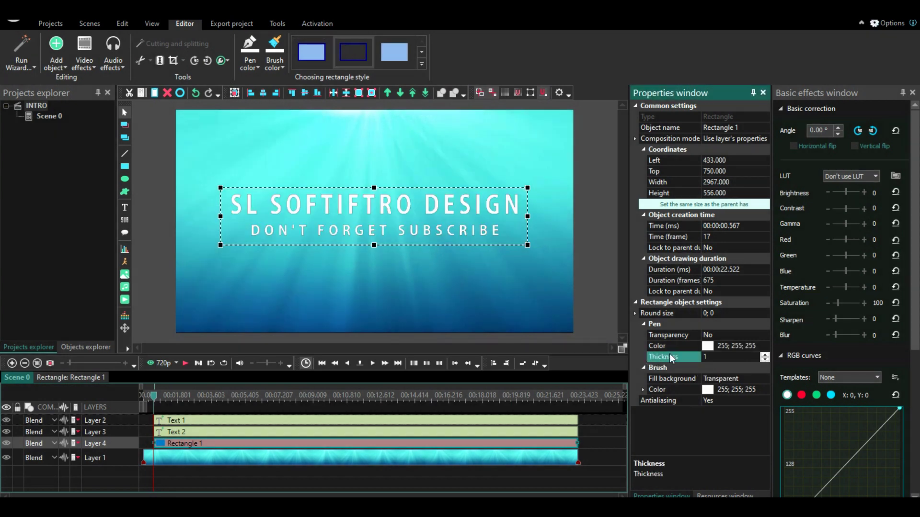
left_click(764, 356)
left_click_drag(764, 356, 764, 355)
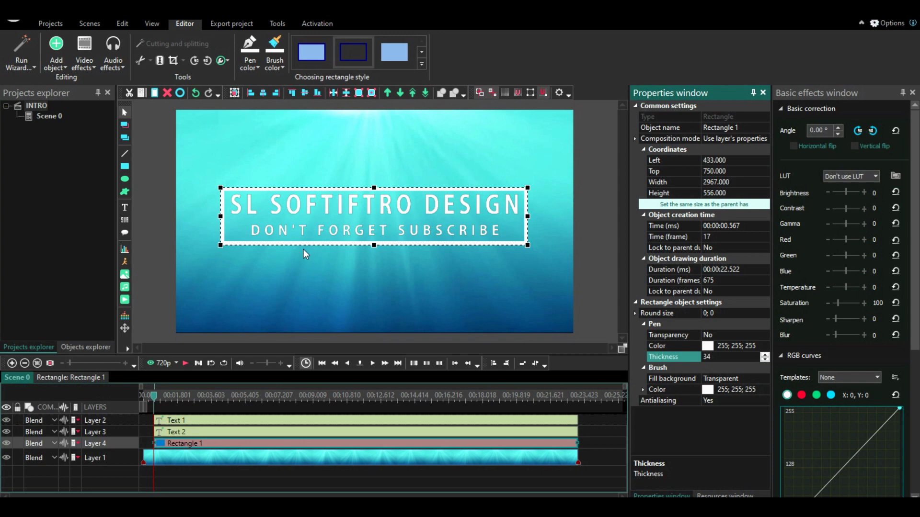
left_click(318, 276)
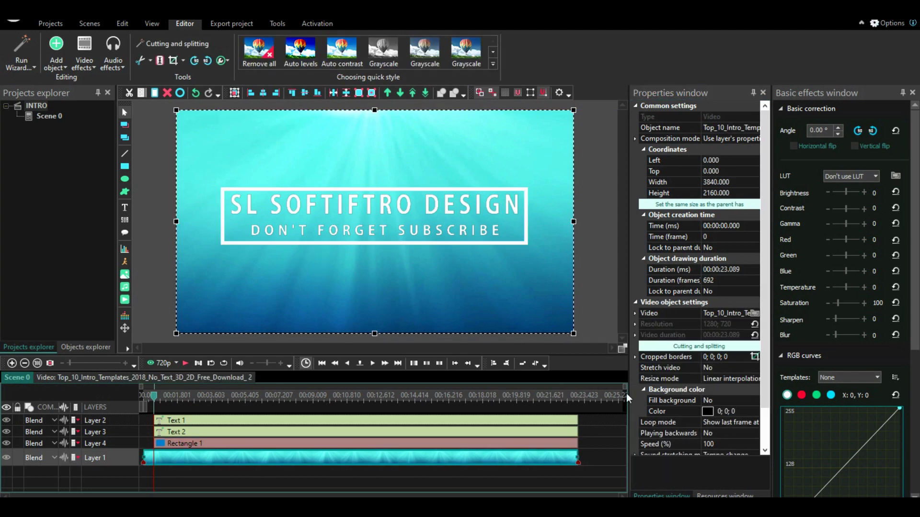
left_click(223, 195)
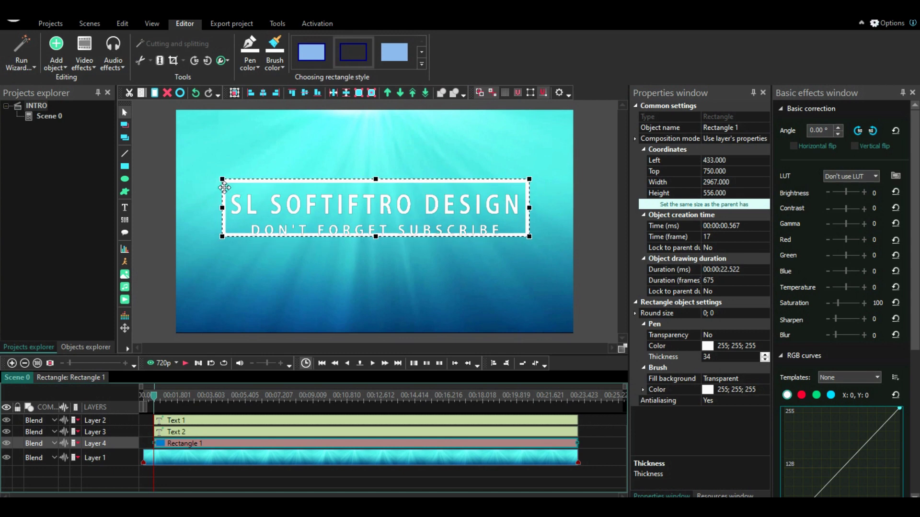
left_click_drag(224, 192, 225, 200)
left_click(263, 93)
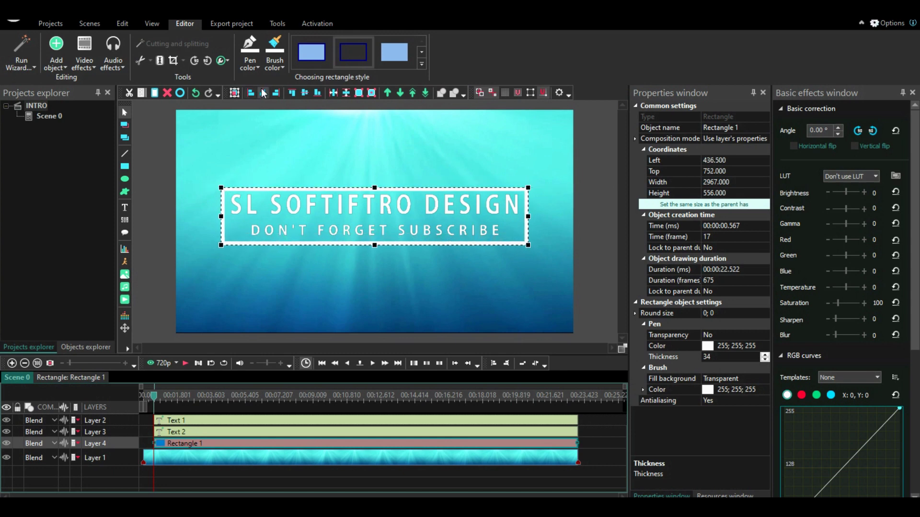
Convert Rectangle 1 into a sprite and open the sprite's contents on the timeline
right_click(308, 245)
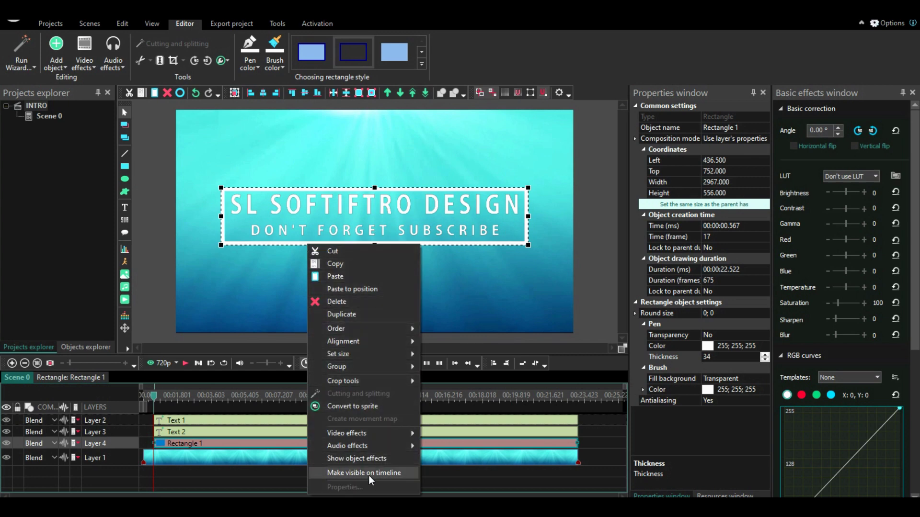
left_click(374, 407)
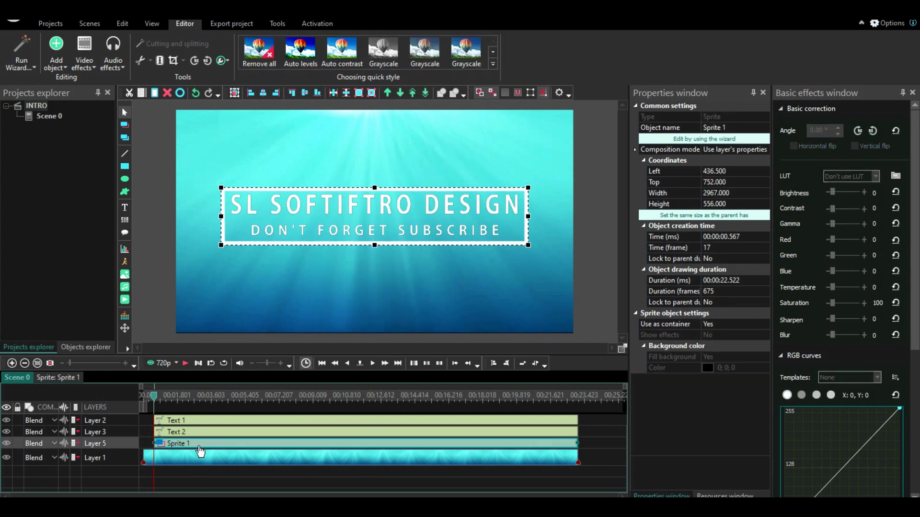
double_click(199, 443)
left_click(190, 421)
right_click(192, 430)
double_click(185, 422)
right_click(185, 421)
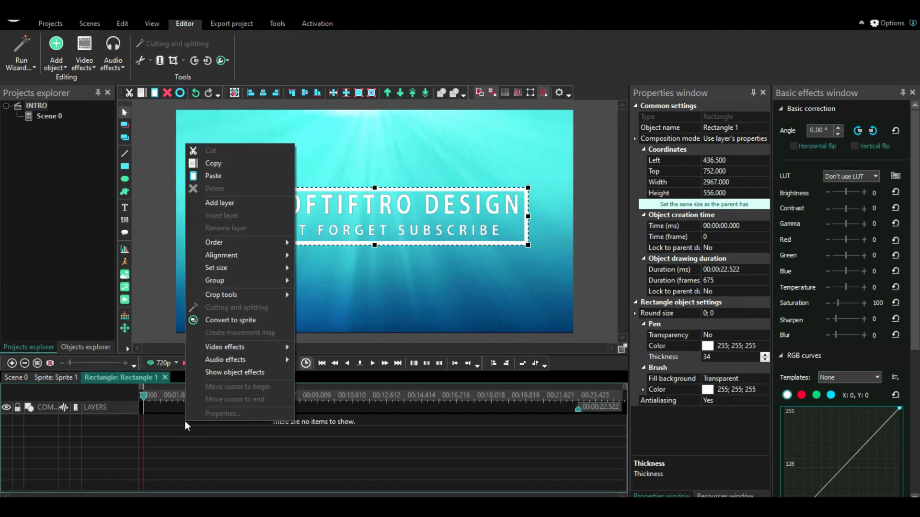
left_click(149, 416)
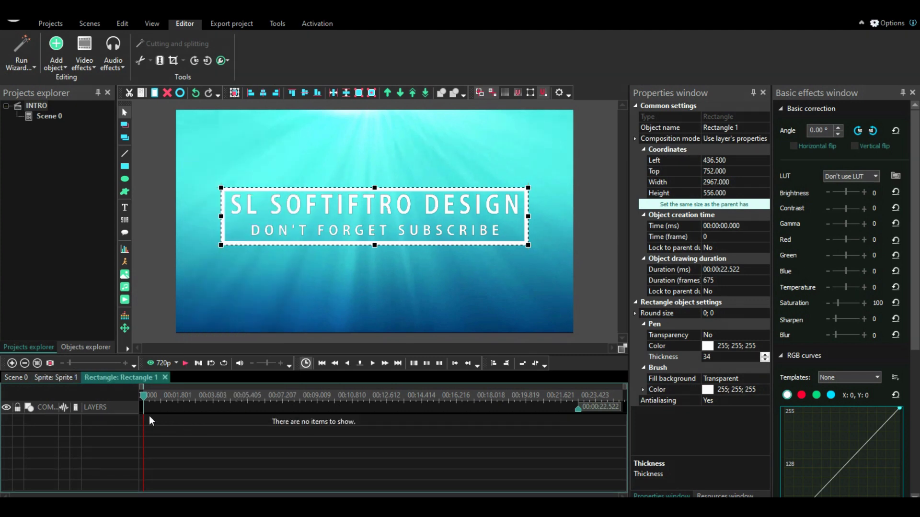
Add a fade-in transparency effect and delay the rectangle's start to about 1 second
left_click(79, 67)
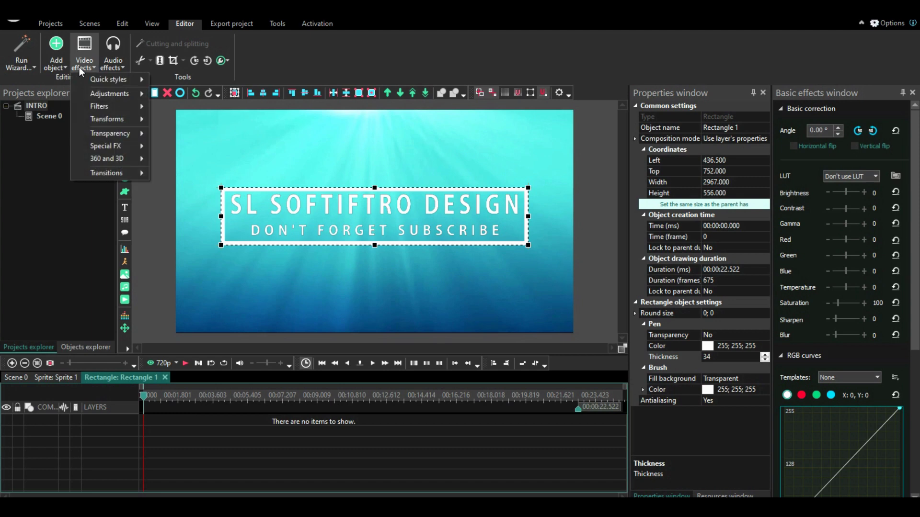
left_click(56, 379)
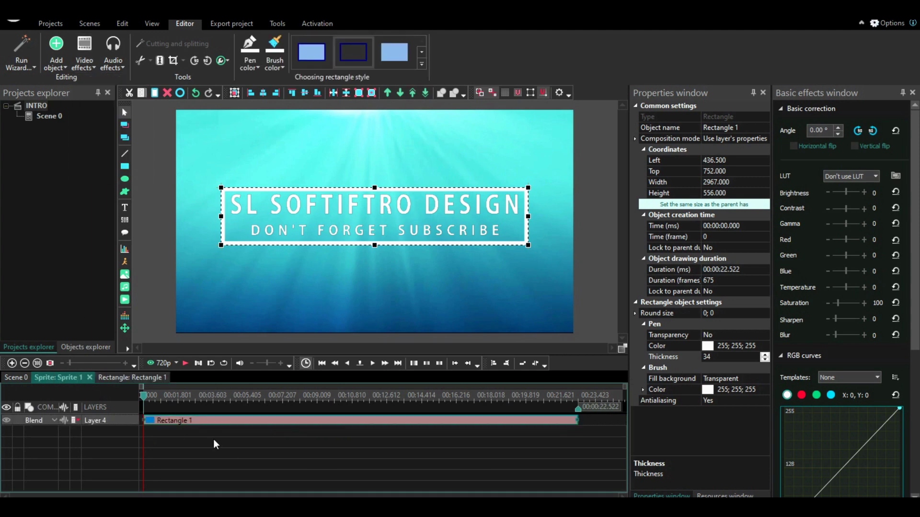
left_click(21, 377)
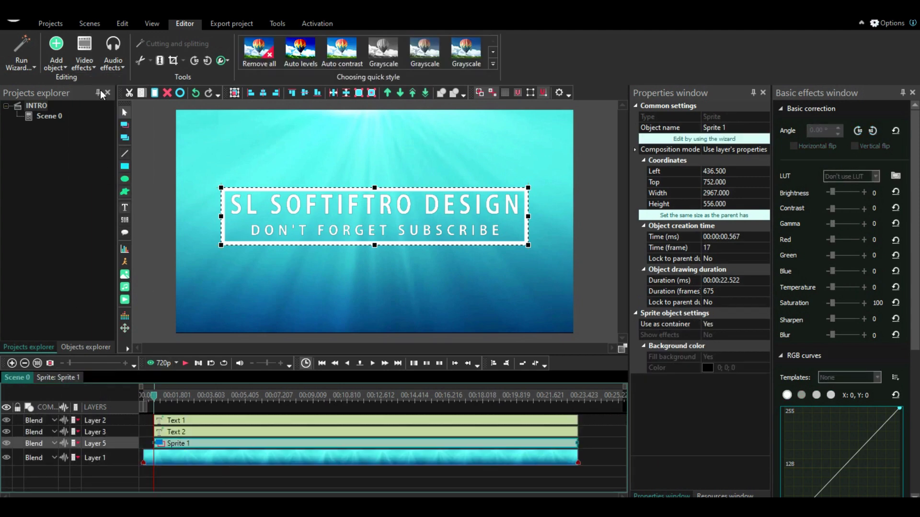
left_click(93, 67)
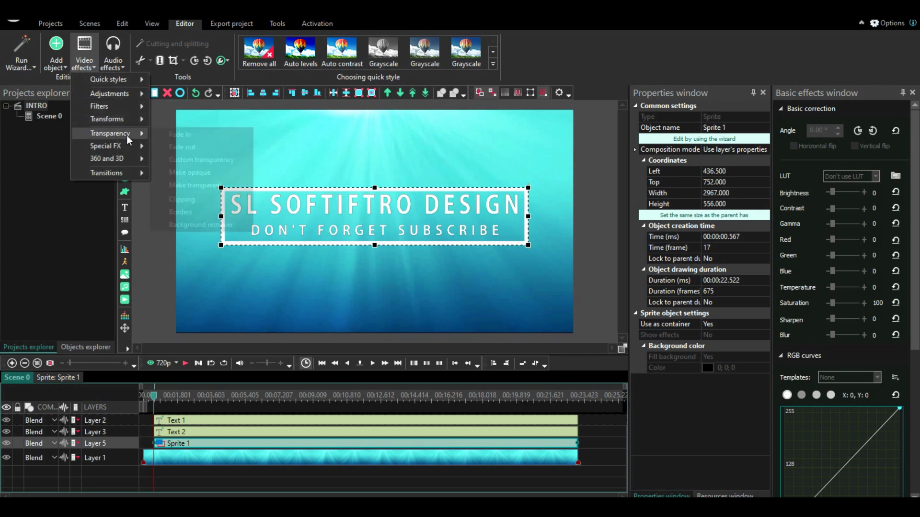
mouse_move(110, 131)
left_click(181, 140)
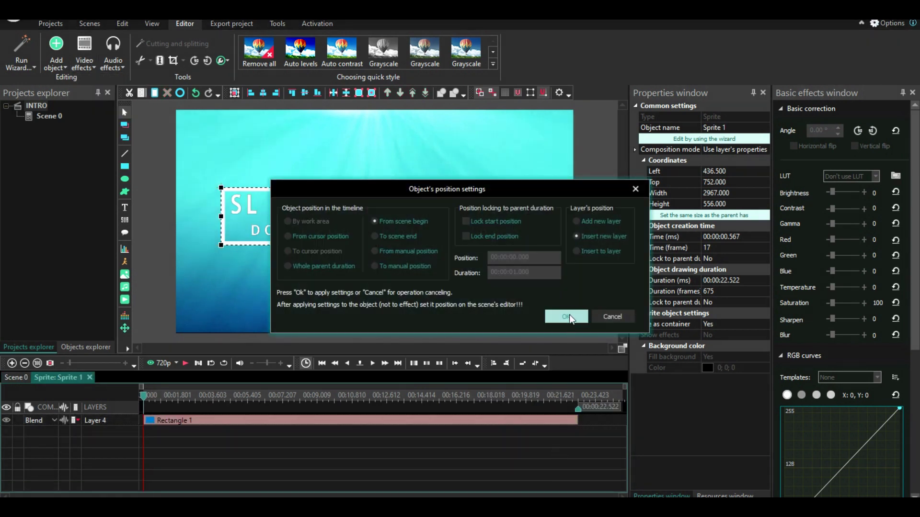
left_click(567, 318)
left_click(145, 432)
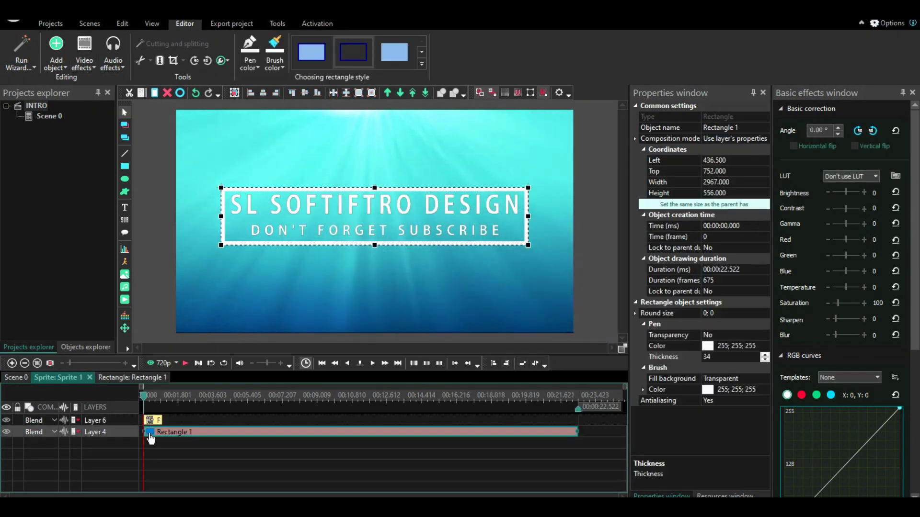
left_click_drag(143, 432, 162, 432)
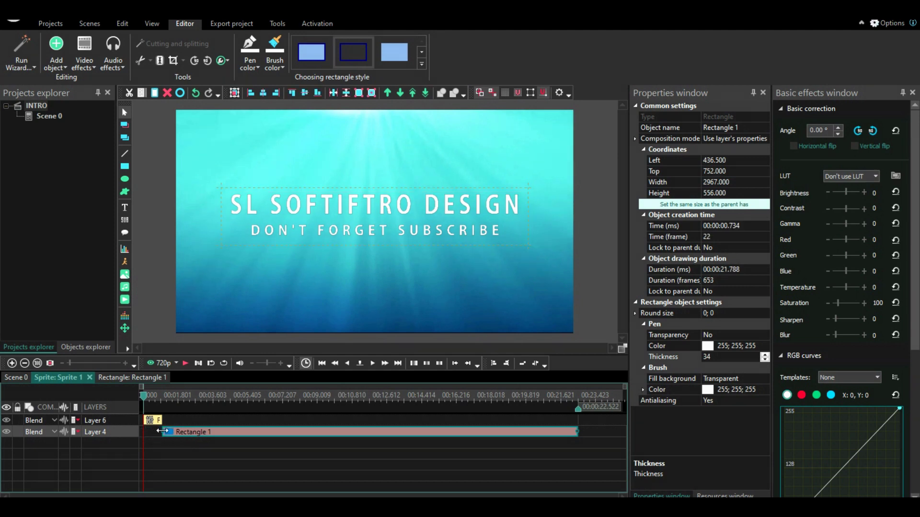
Preview the intro, park the playhead before the clip, and open Rectangle 1's contents
left_click(183, 364)
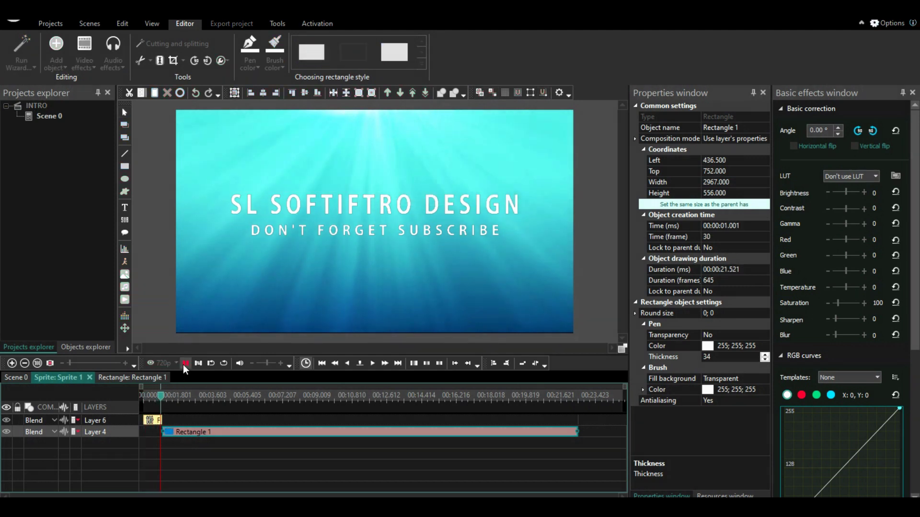
left_click(184, 363)
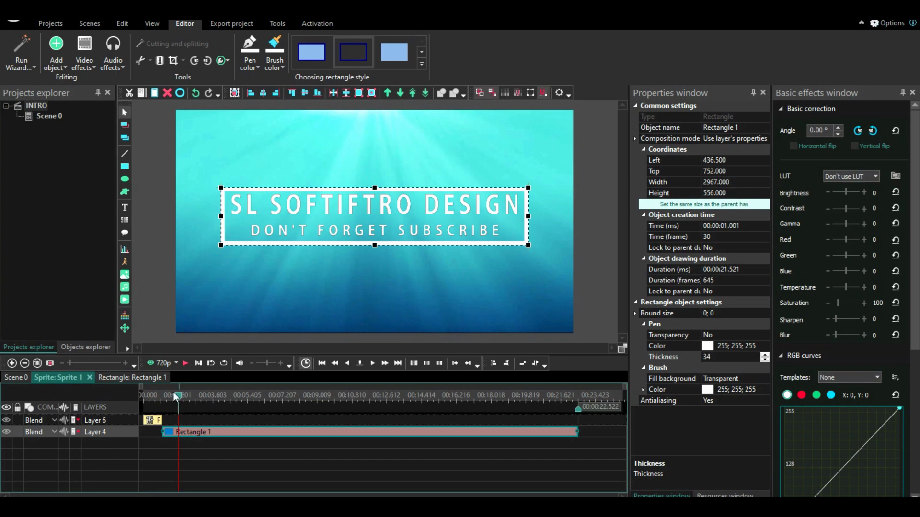
left_click_drag(176, 396, 162, 395)
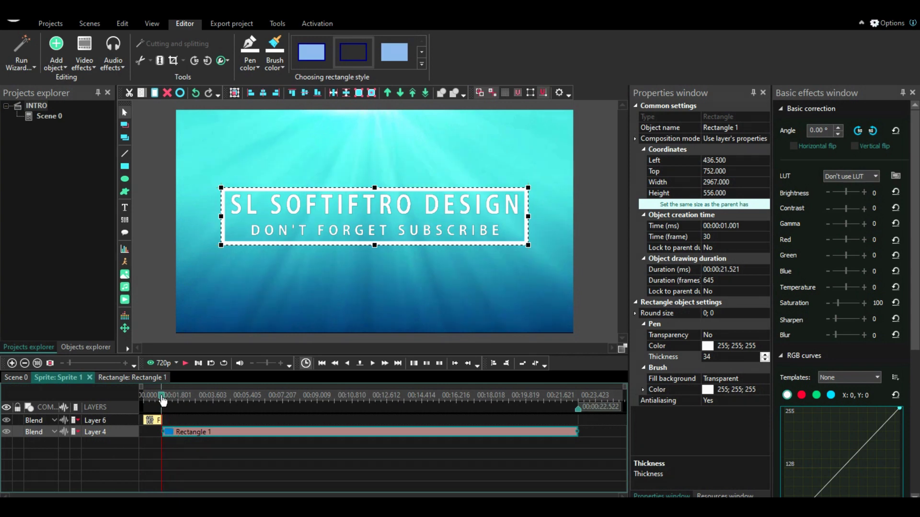
double_click(172, 433)
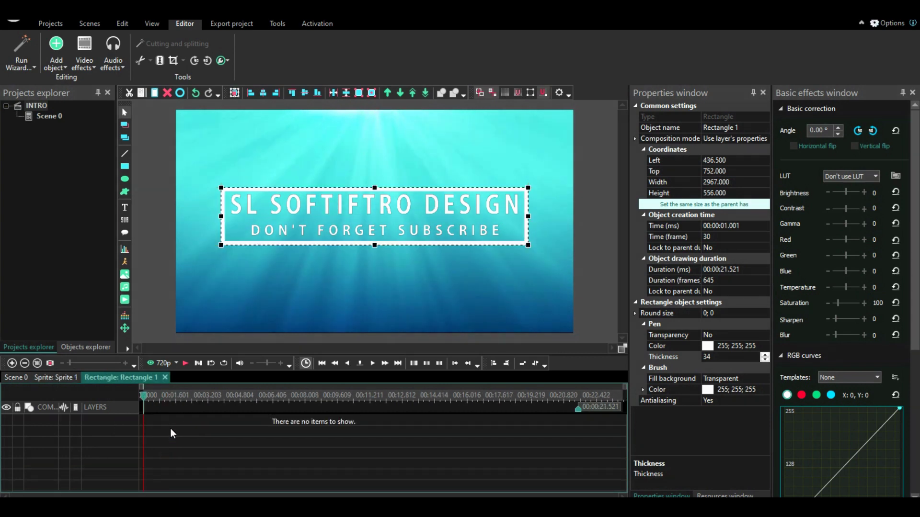
Add a Wipe transition inside Rectangle 1 and preview it
left_click(87, 64)
mouse_move(105, 174)
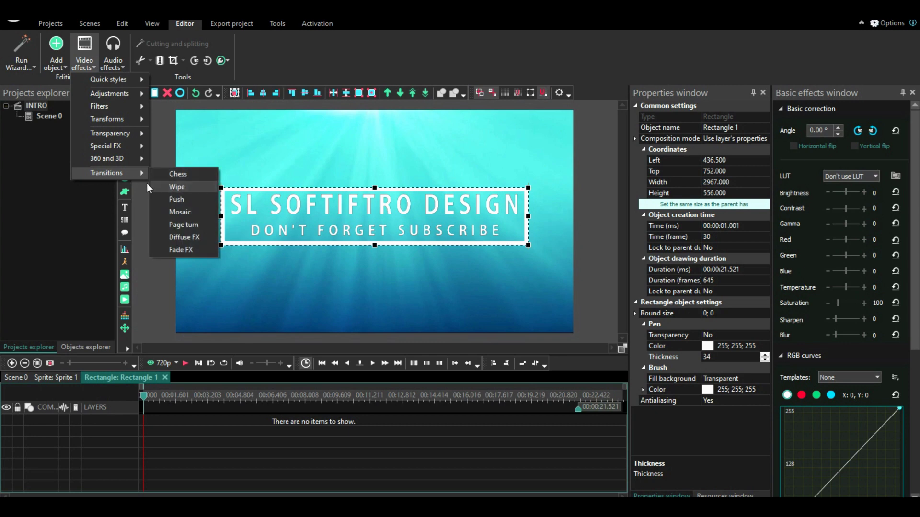
left_click(183, 191)
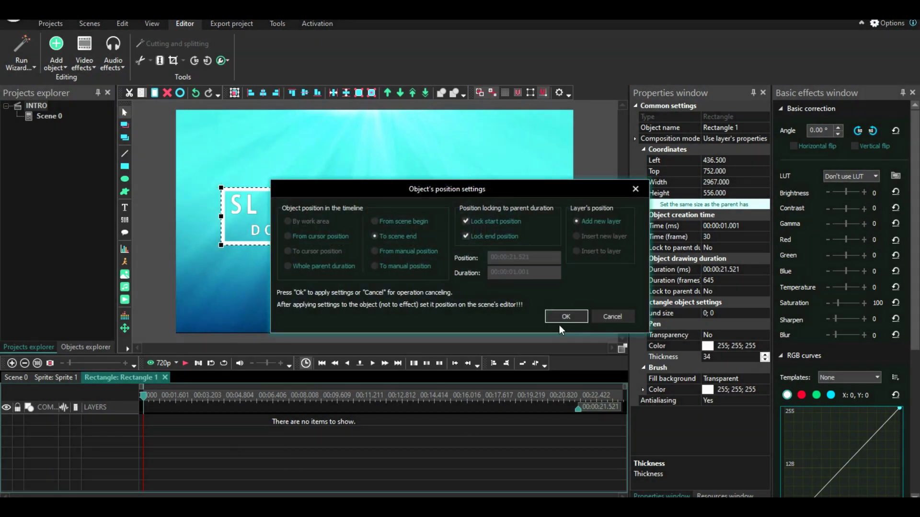
left_click(562, 317)
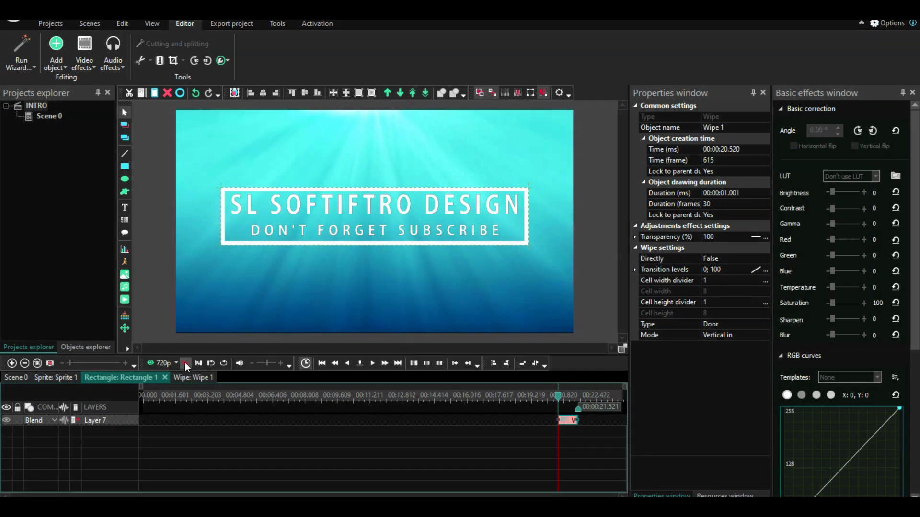
left_click(185, 363)
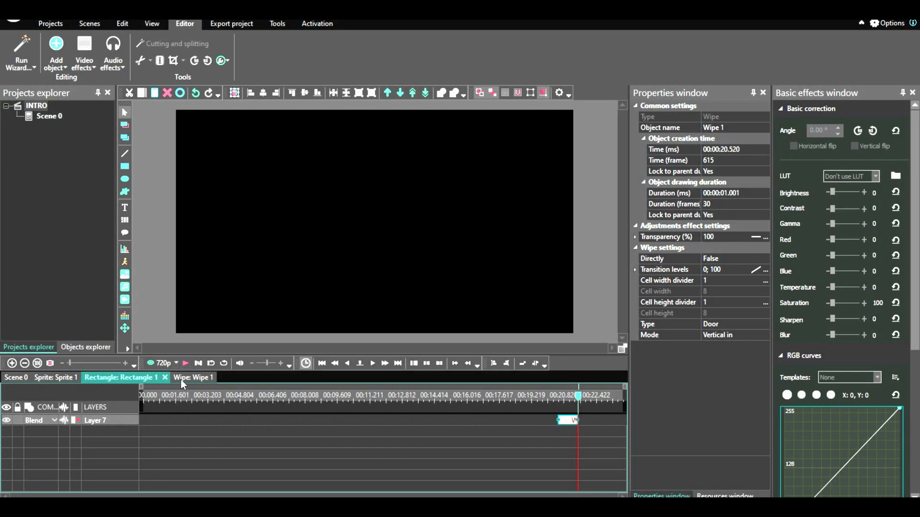
left_click(67, 379)
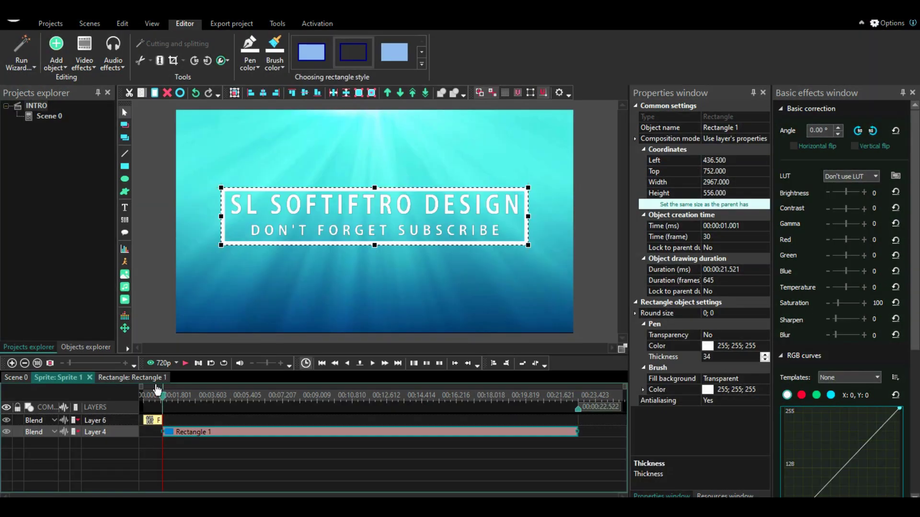
left_click(144, 377)
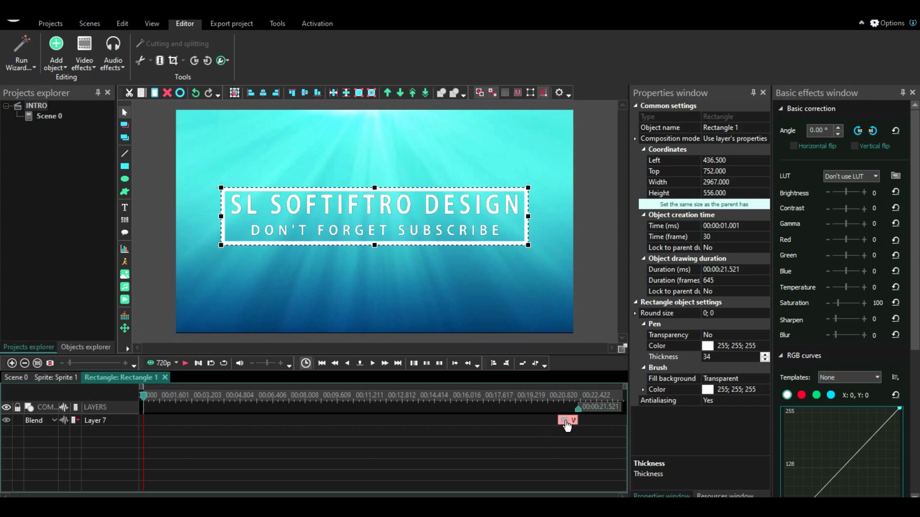
Move the Wipe effect to the rectangle's start and check it in the preview
left_click_drag(564, 424, 152, 415)
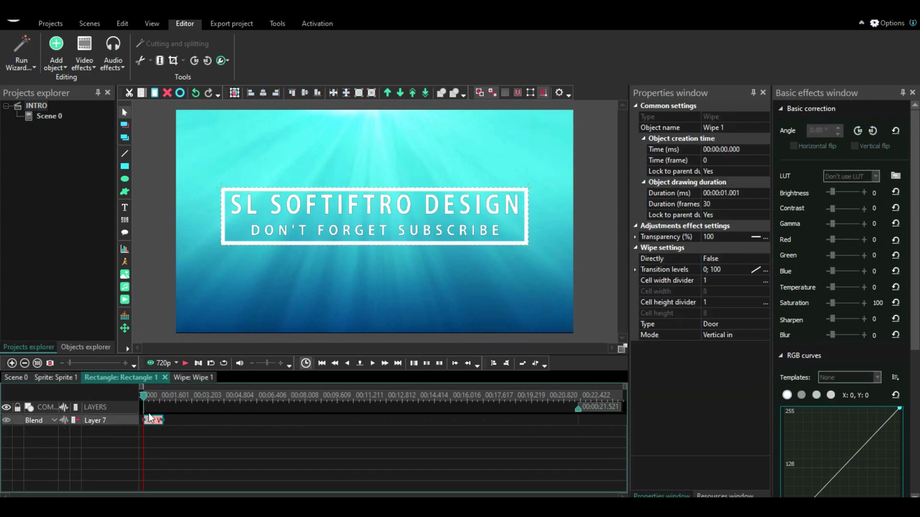
left_click(183, 363)
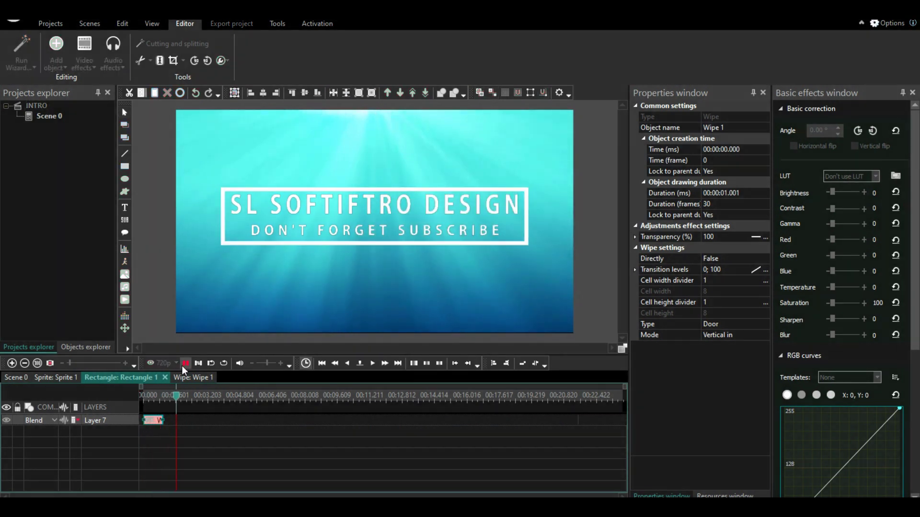
left_click(183, 363)
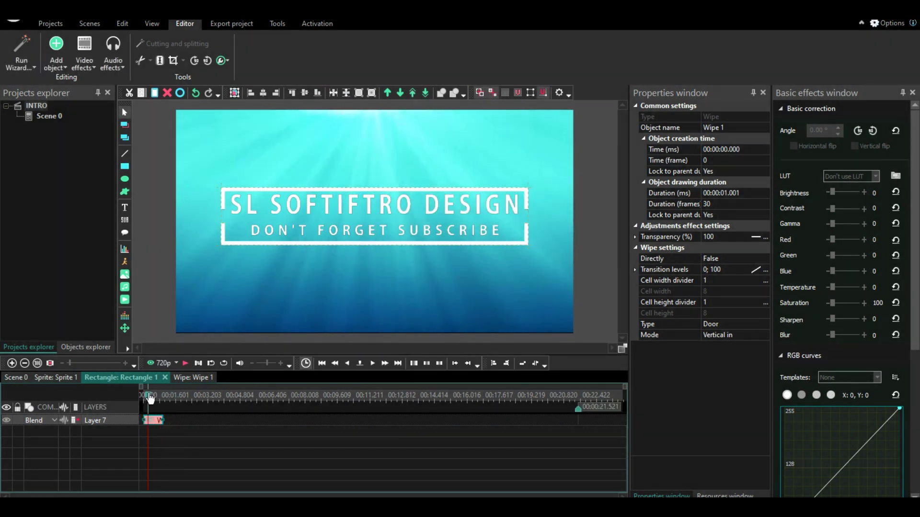
left_click_drag(148, 396, 150, 396)
Set the wipe's transition levels to 100; 0 and replay the preview
left_click(715, 270)
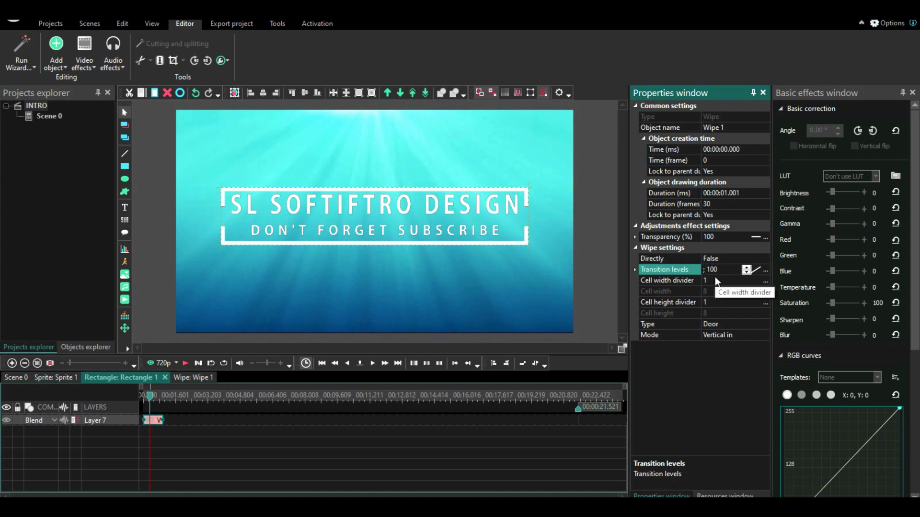
type("100")
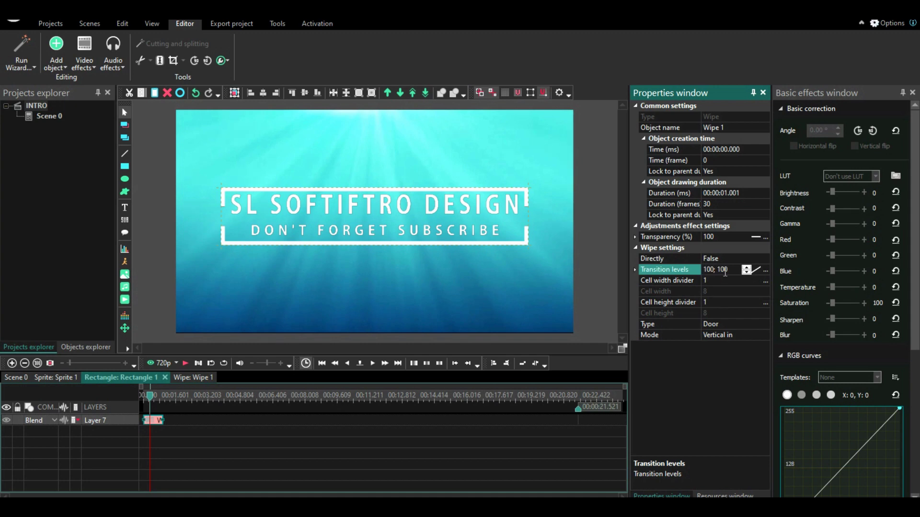
key("BackSpace")
left_click(280, 427)
left_click(185, 363)
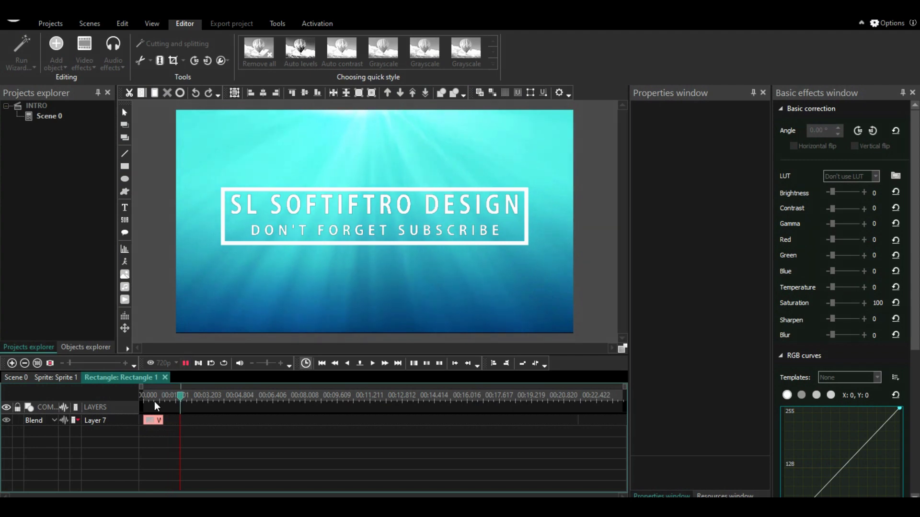
Preview the intro, then return to Scene 0's timeline with the playhead near 00:01.5
left_click(145, 397)
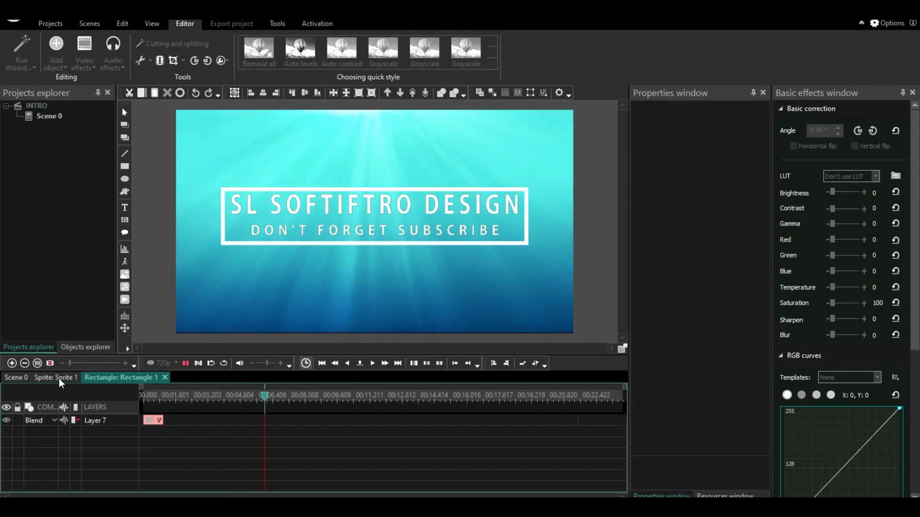
left_click(185, 364)
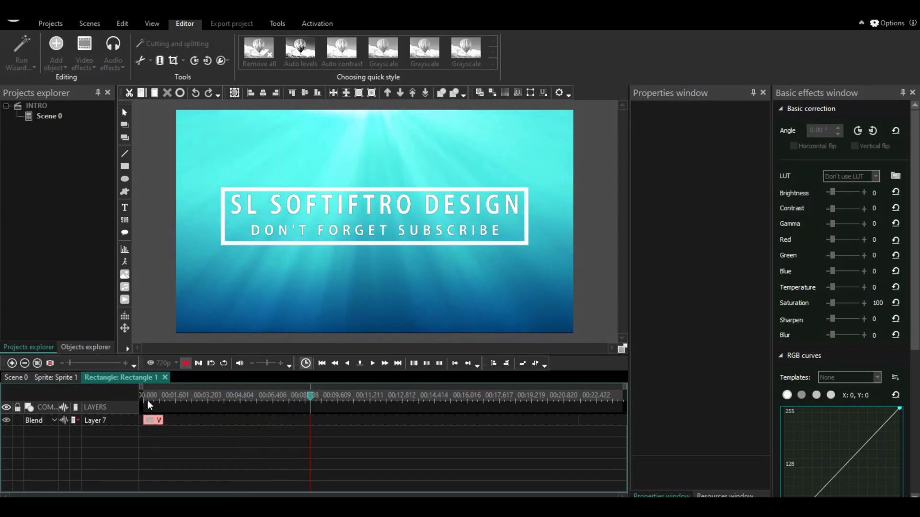
left_click(48, 377)
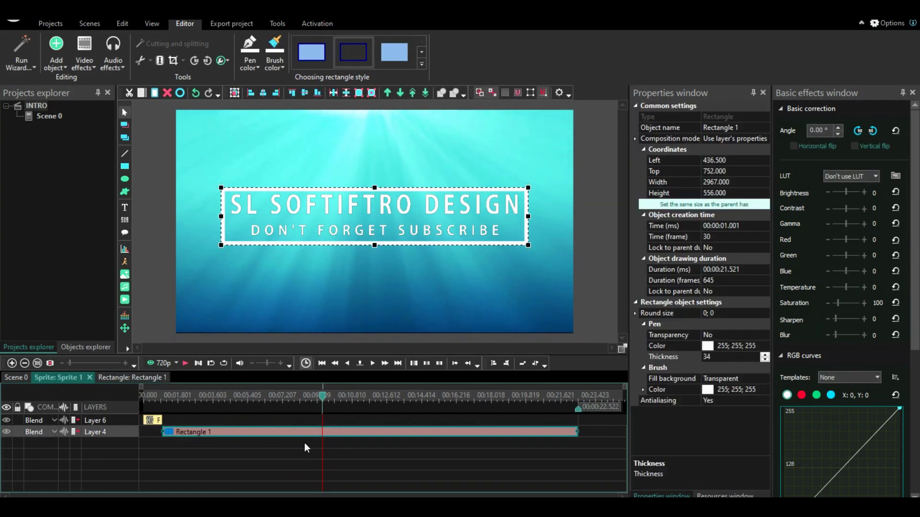
left_click(28, 379)
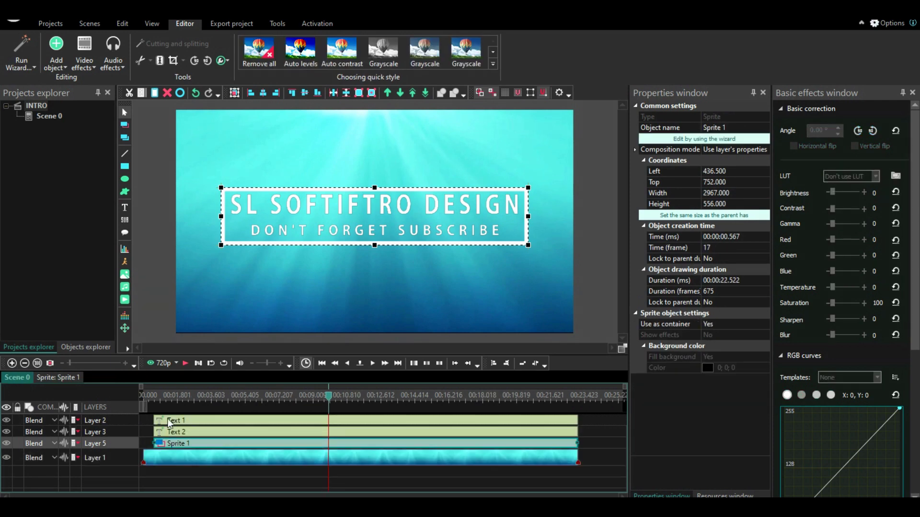
left_click(417, 484)
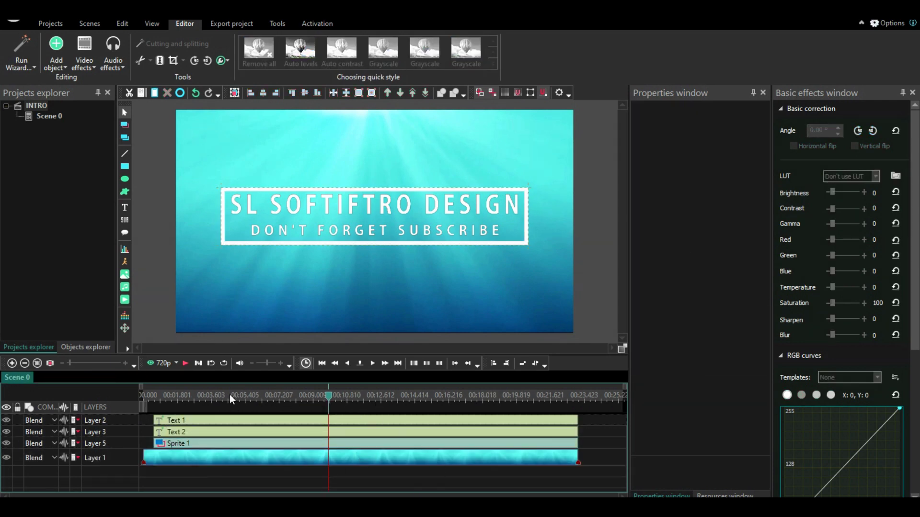
left_click(169, 393)
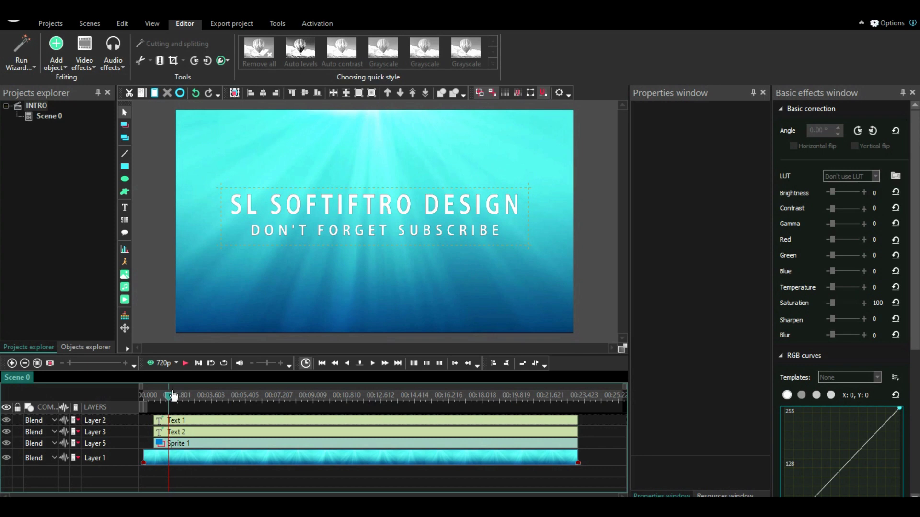
left_click(96, 67)
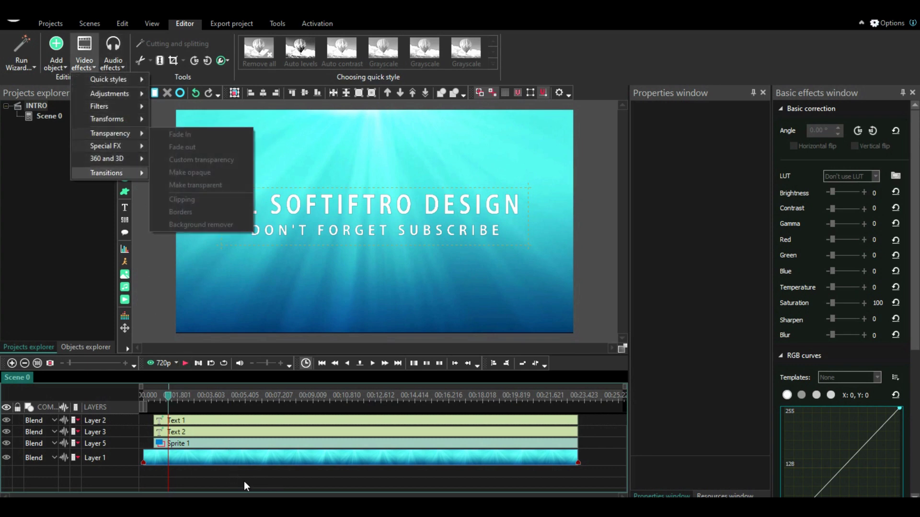
Add a one-second Transparency > Fade out effect to the end of Sprite 1
left_click(222, 446)
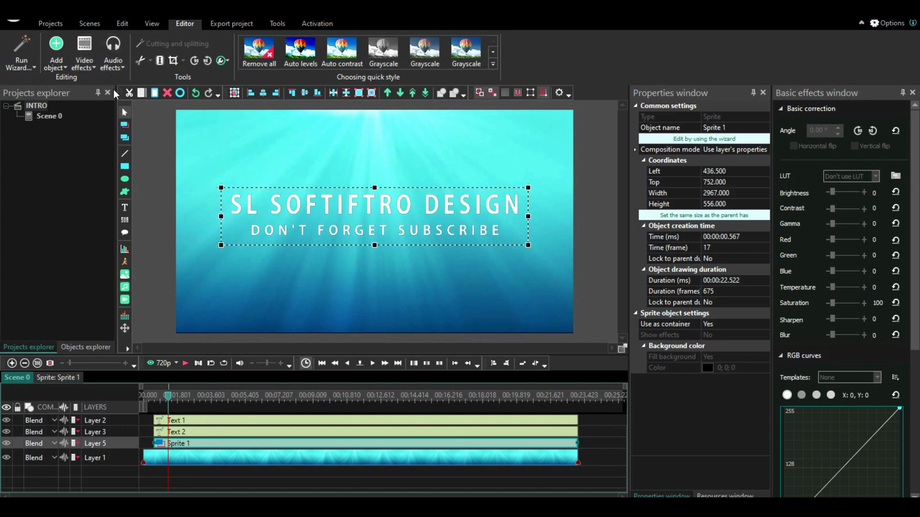
left_click(85, 62)
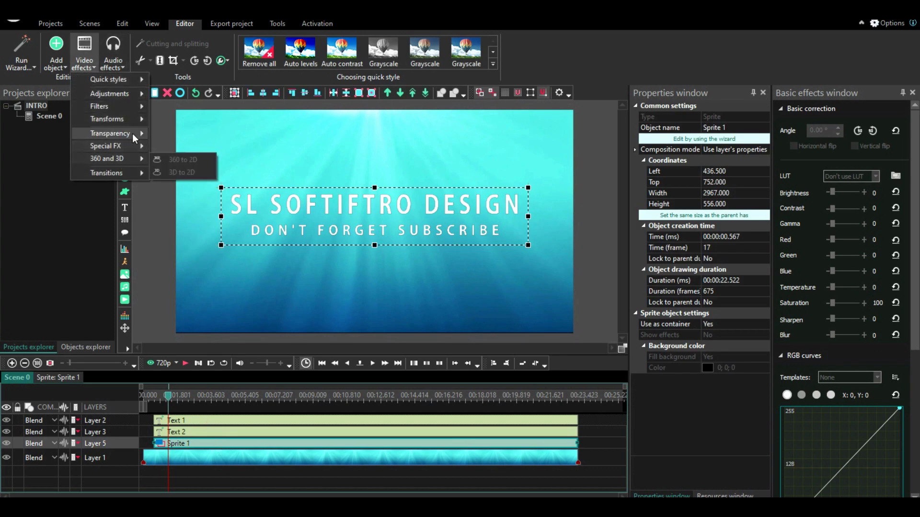
mouse_move(137, 133)
left_click(177, 148)
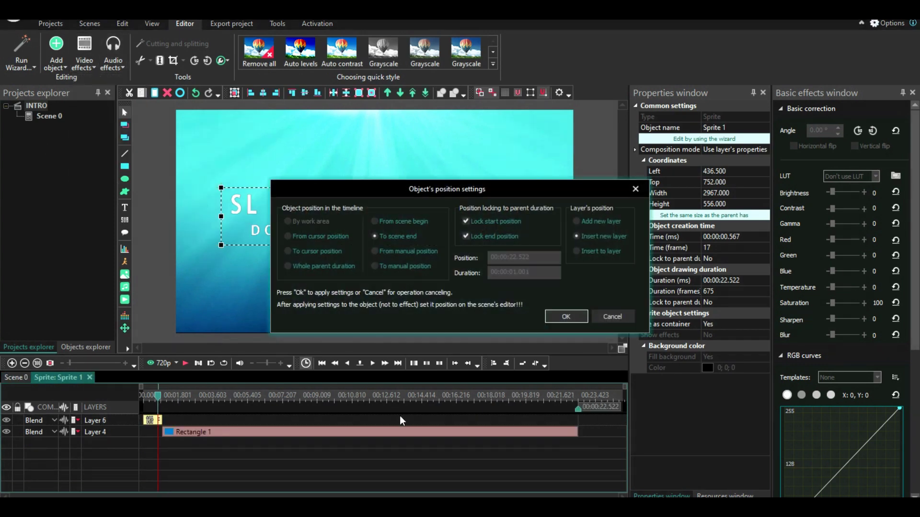
left_click(563, 319)
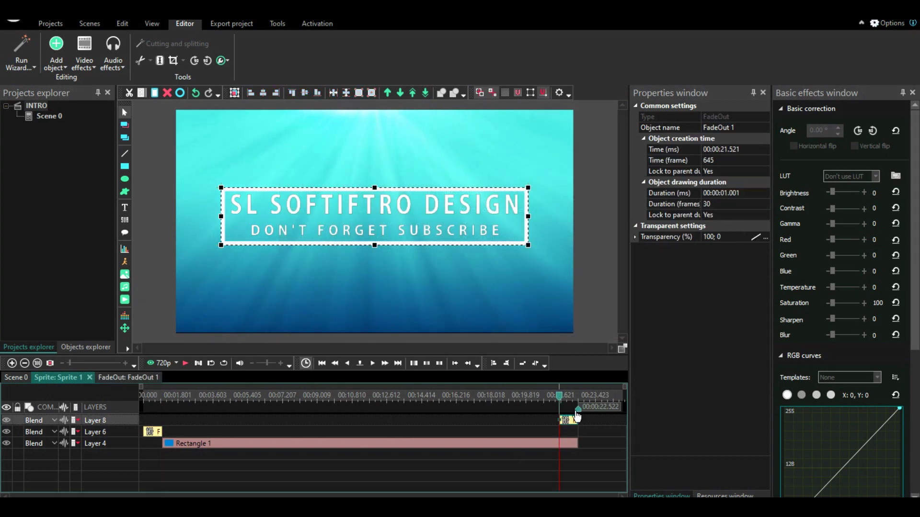
Preview the fade-out and open Rectangle 1's contents
left_click(185, 363)
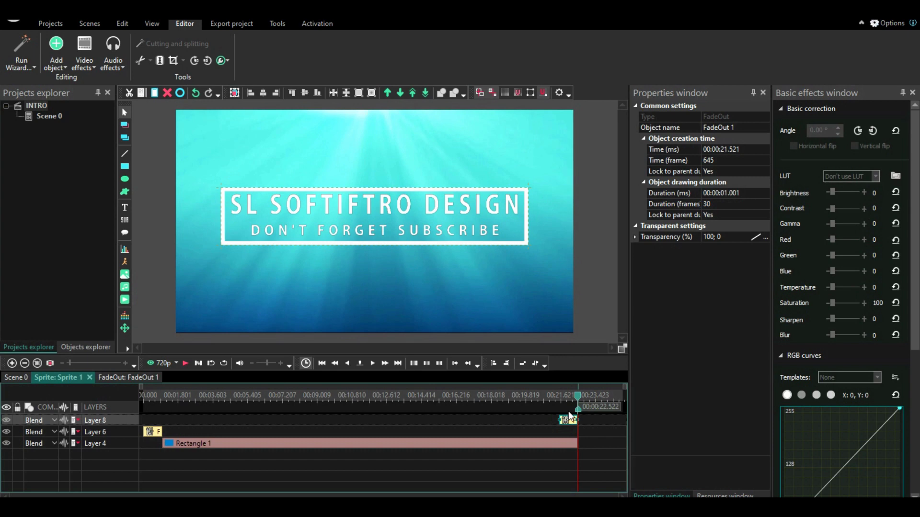
left_click(569, 411)
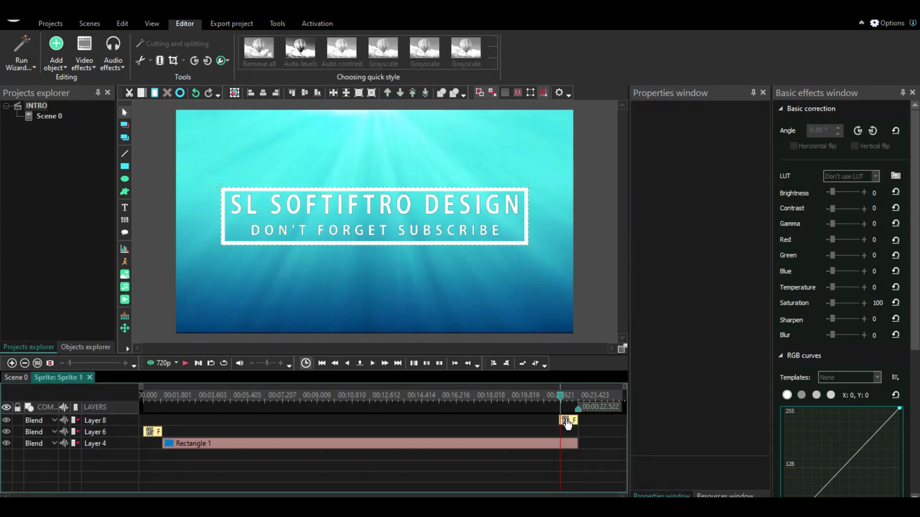
double_click(544, 444)
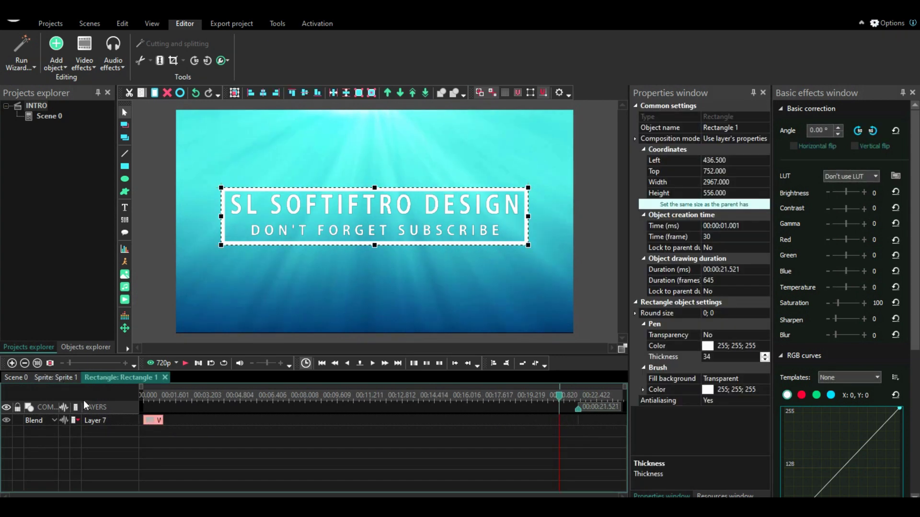
Add a Wipe transition at the end of the rectangle border and preview it
left_click(85, 55)
mouse_move(128, 177)
left_click(165, 187)
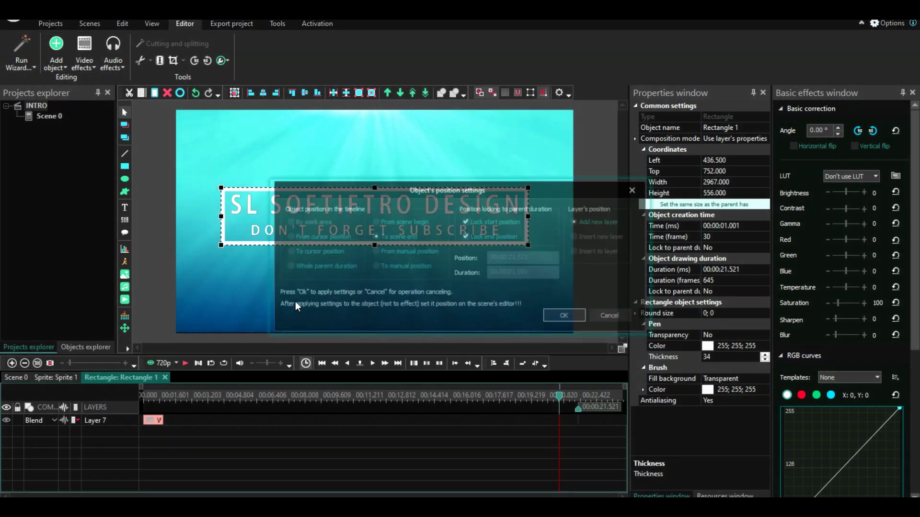
left_click(548, 318)
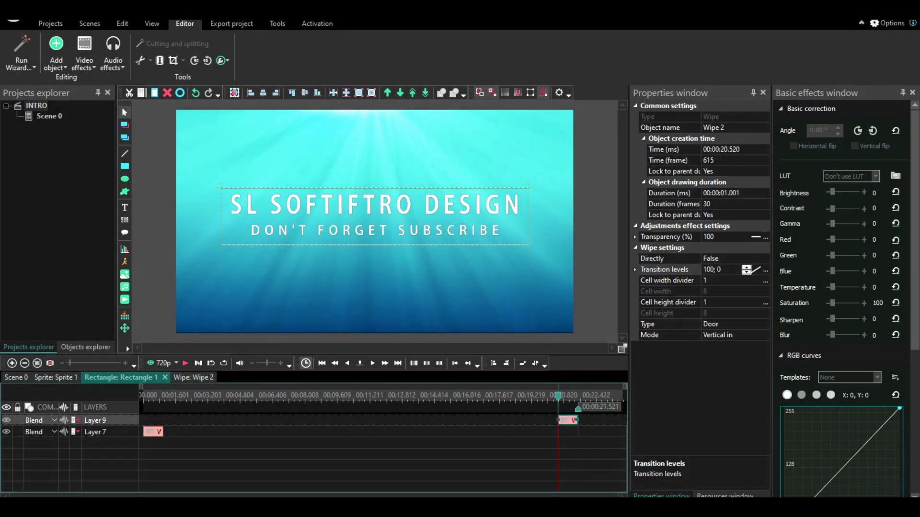
left_click(181, 363)
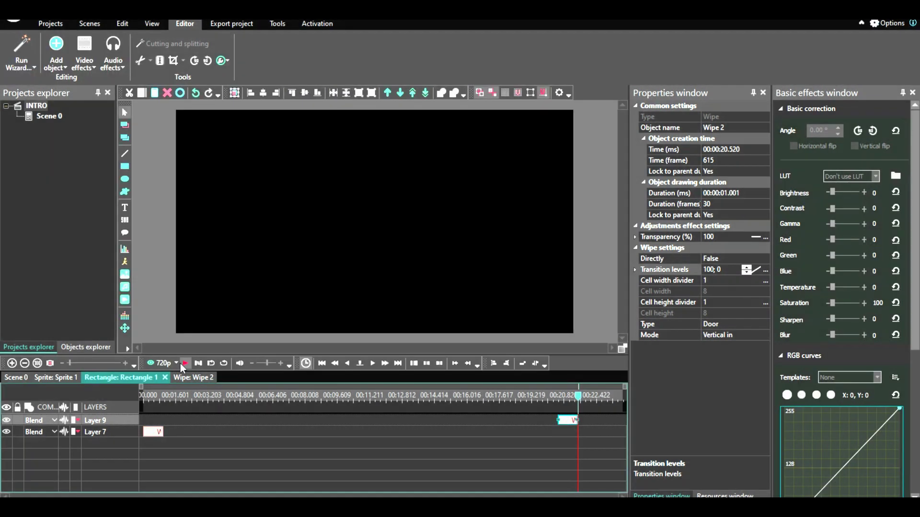
Set the wipe's Transition levels to 0, then replay the sprite from the start
left_click(562, 396)
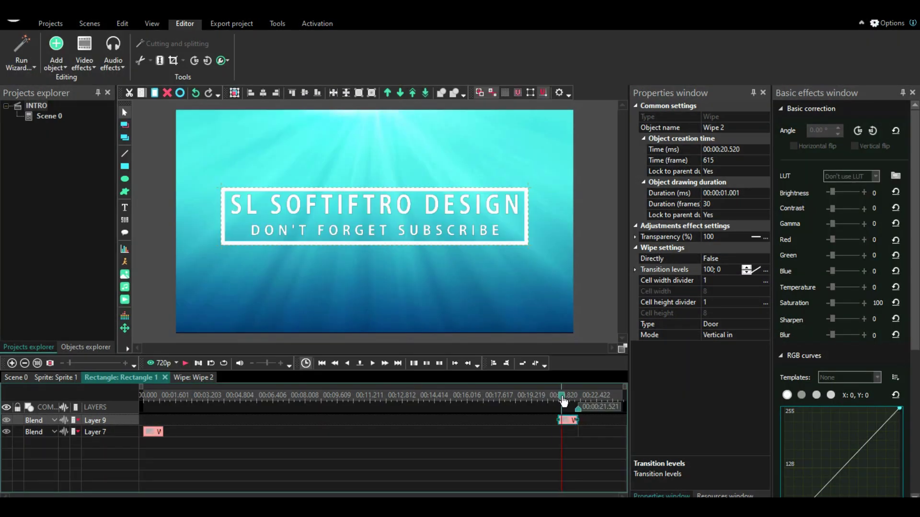
left_click_drag(565, 396, 566, 400)
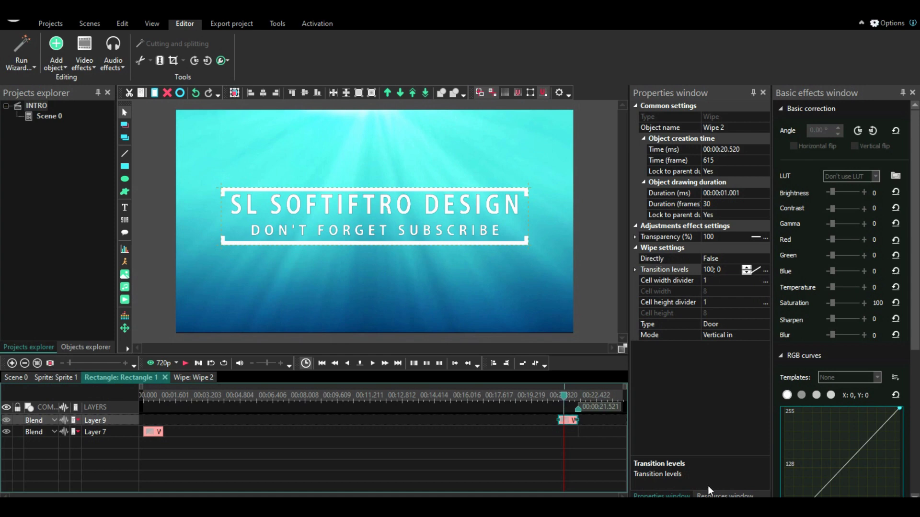
left_click(714, 270)
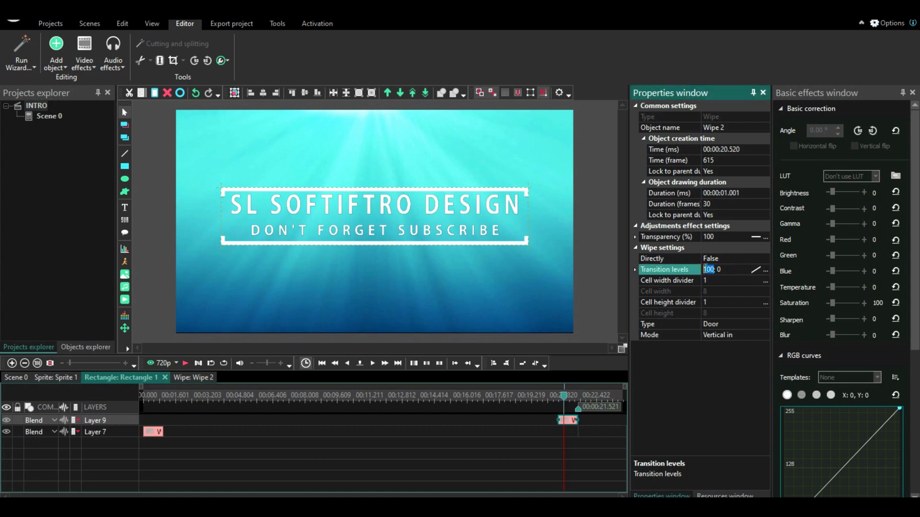
type("0;")
left_click(575, 443)
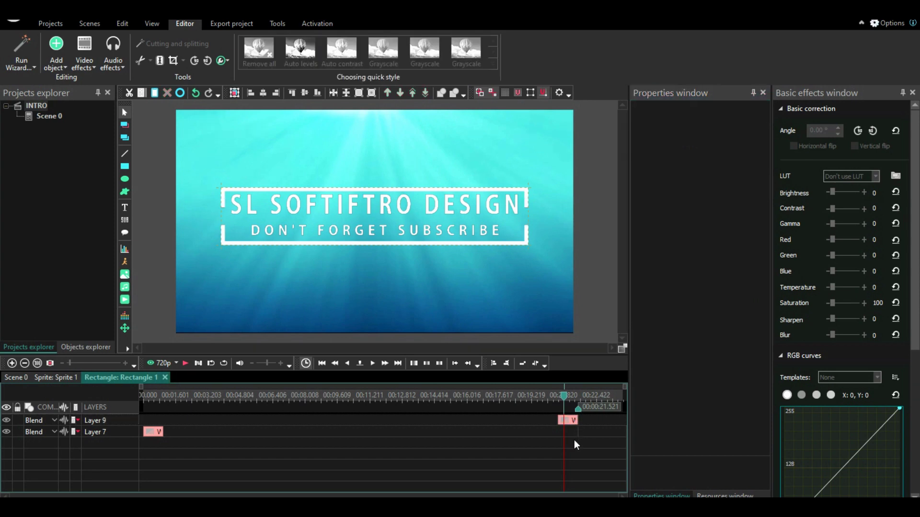
left_click(142, 397)
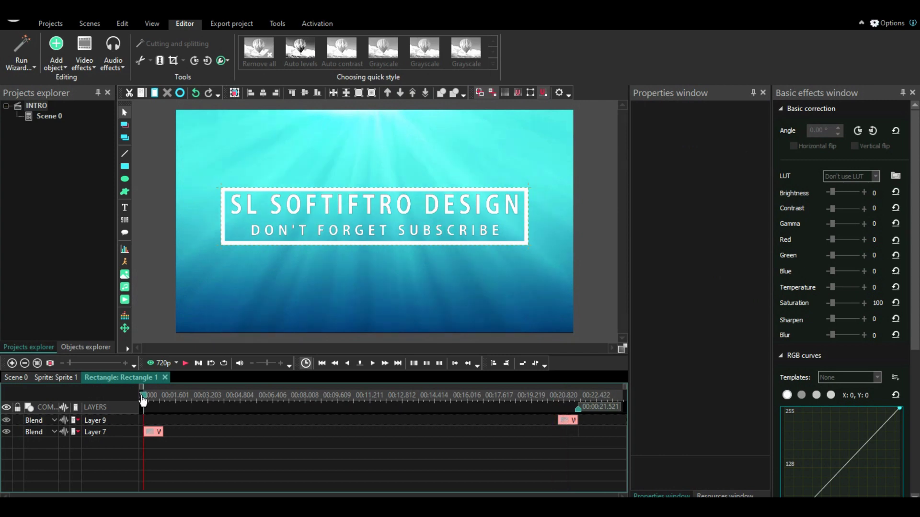
left_click(186, 363)
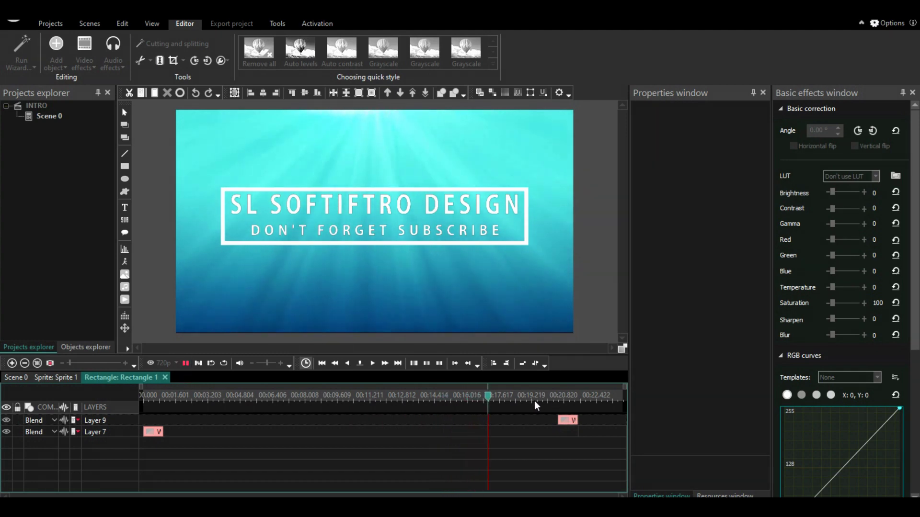
Stop the preview and begin adding a video into Sprite 1 at about 00:07
left_click(186, 364)
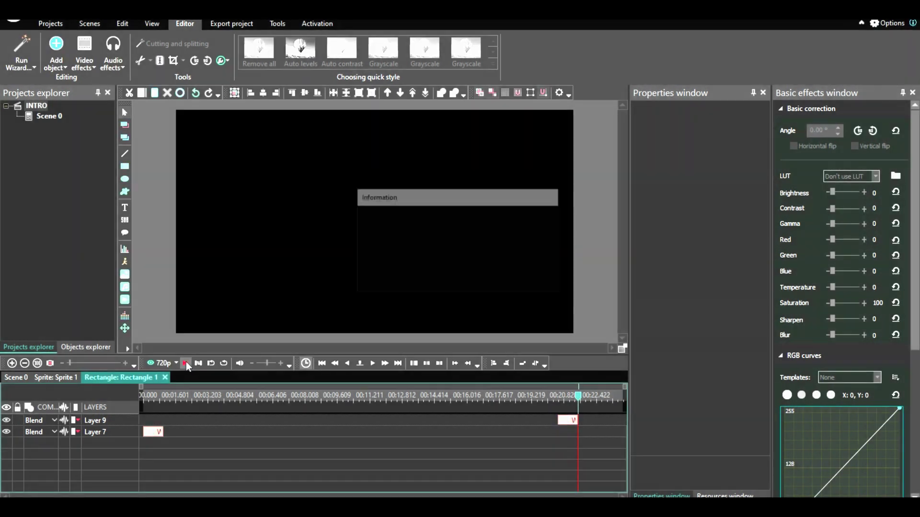
left_click(56, 377)
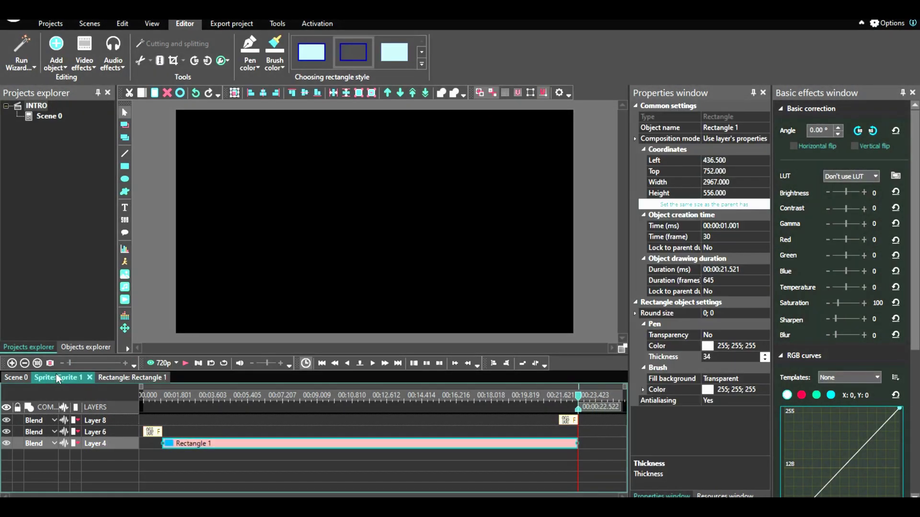
left_click(15, 379)
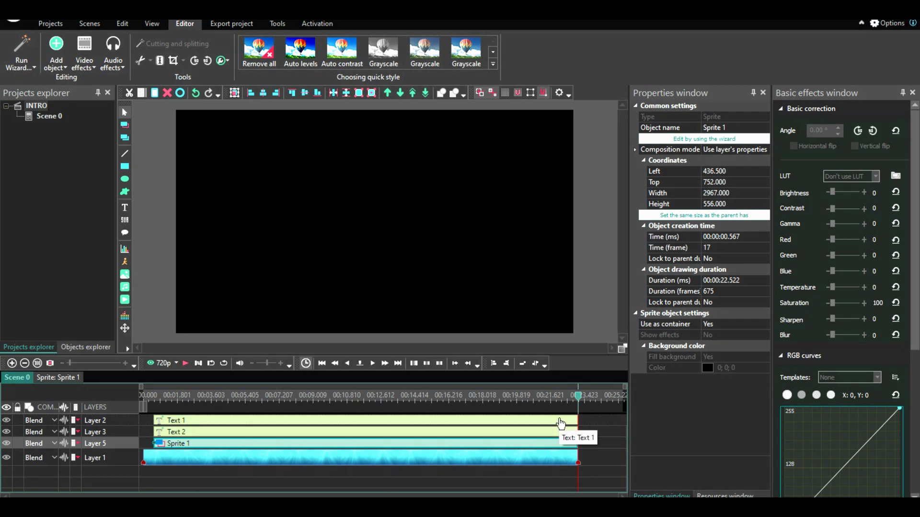
left_click(64, 379)
left_click(197, 398)
left_click(257, 398)
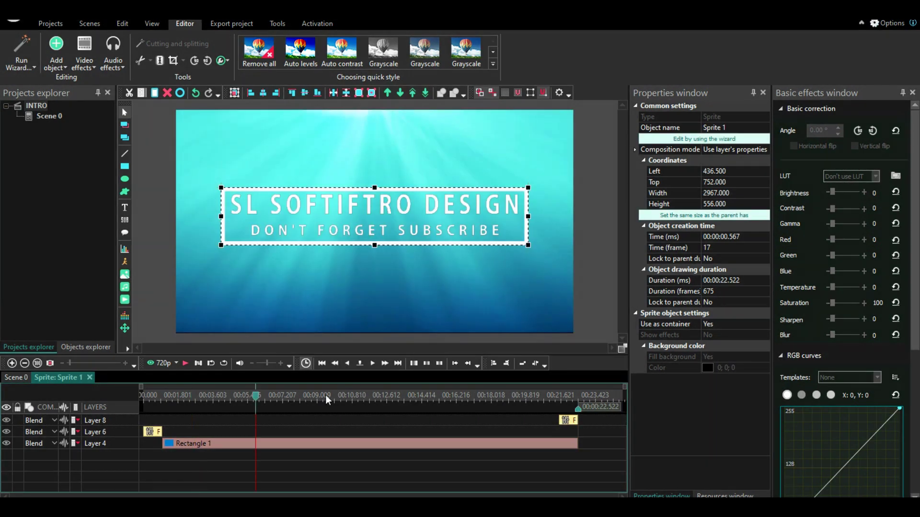
left_click(288, 398)
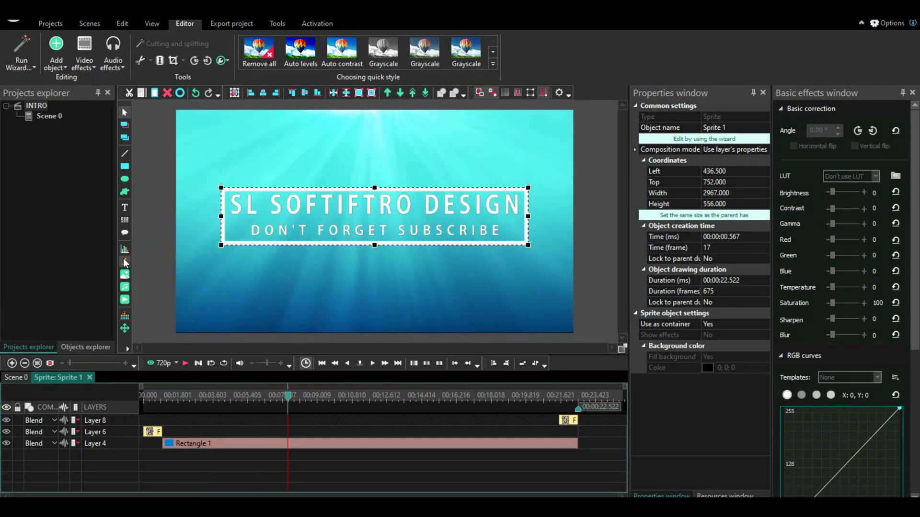
left_click(126, 297)
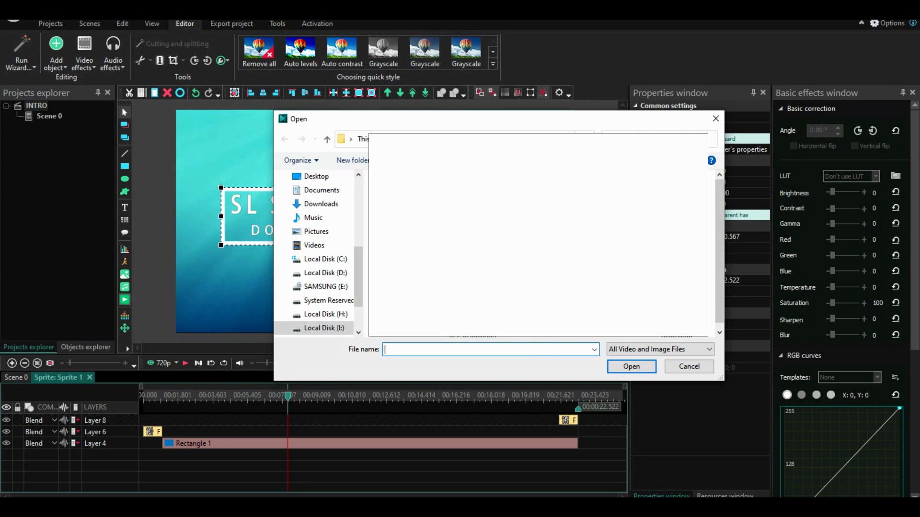
Browse to Local Disk (J:) and open the green-screen video 'video (1)'
left_click(335, 328)
scroll(335, 326, "down", 2)
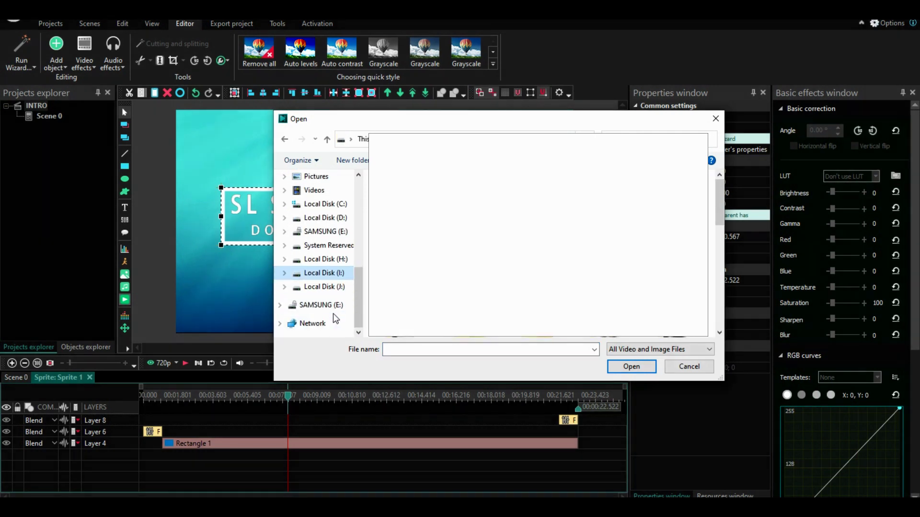
left_click(334, 289)
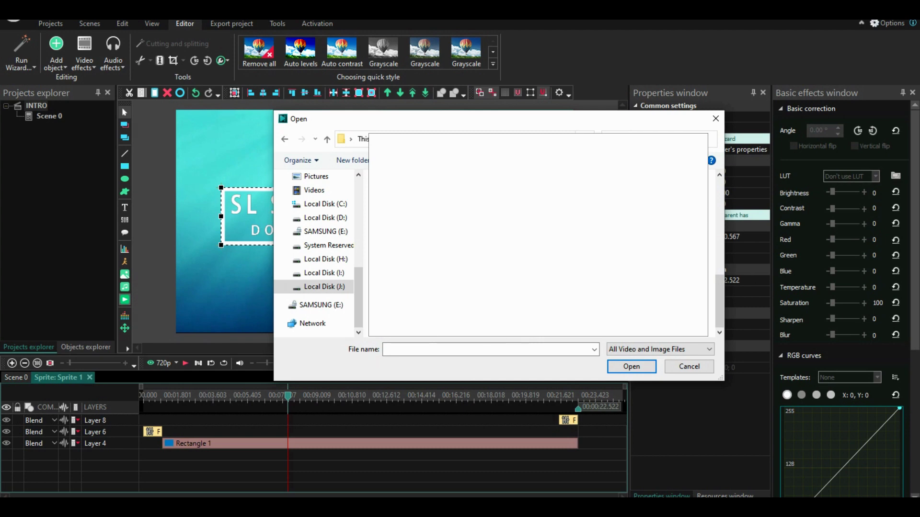
type("video (1)")
key("Return")
key("Return")
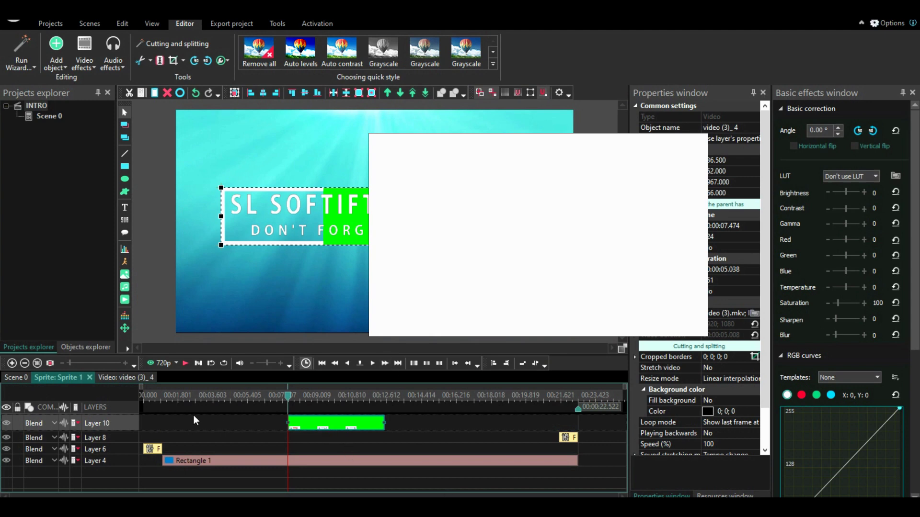
Cut the green clip from Sprite 1 and paste it into Scene 0 at about 7.44 seconds
right_click(307, 149)
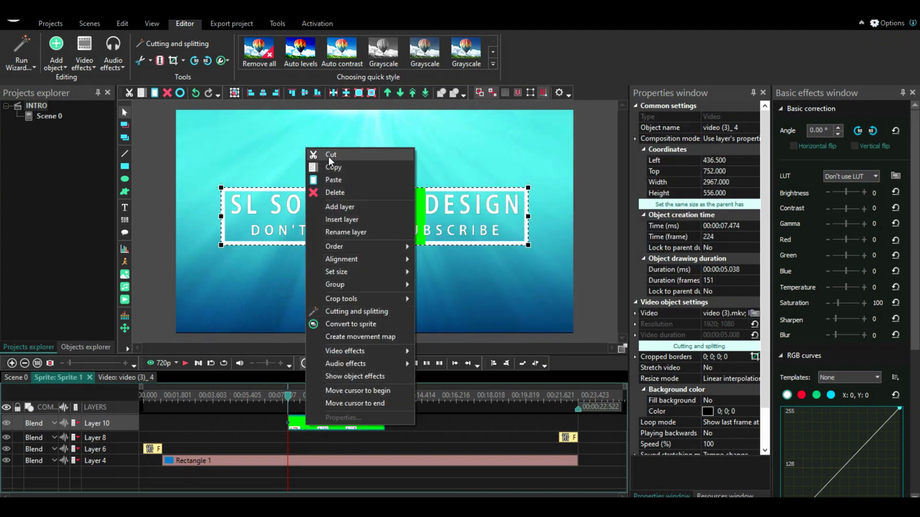
left_click(329, 157)
left_click(14, 378)
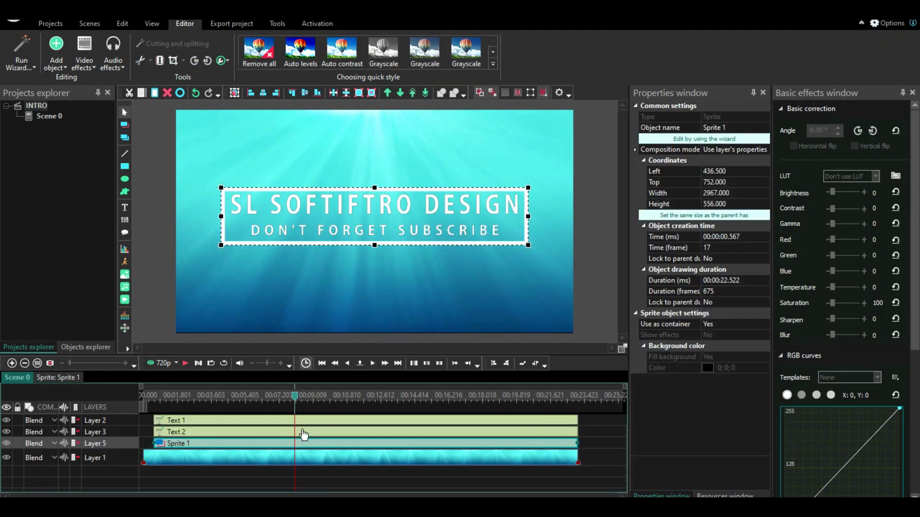
right_click(309, 481)
left_click(335, 228)
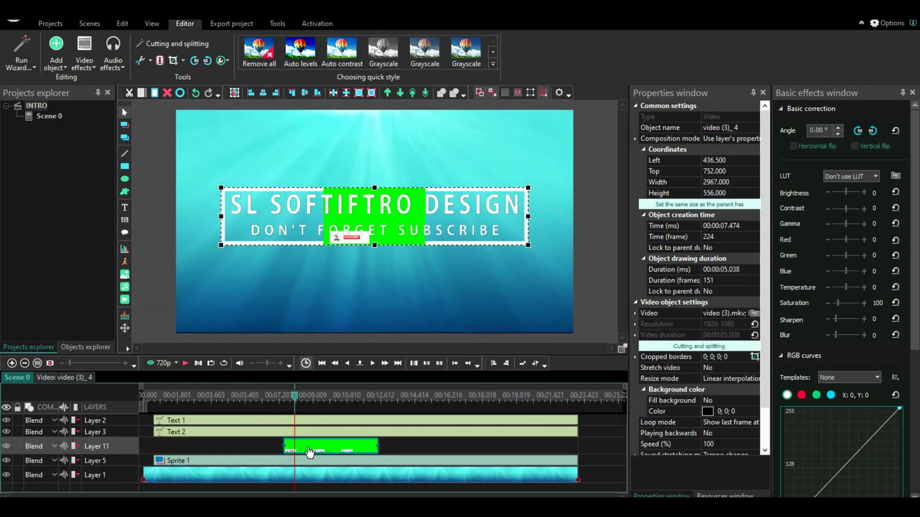
left_click_drag(309, 453, 308, 453)
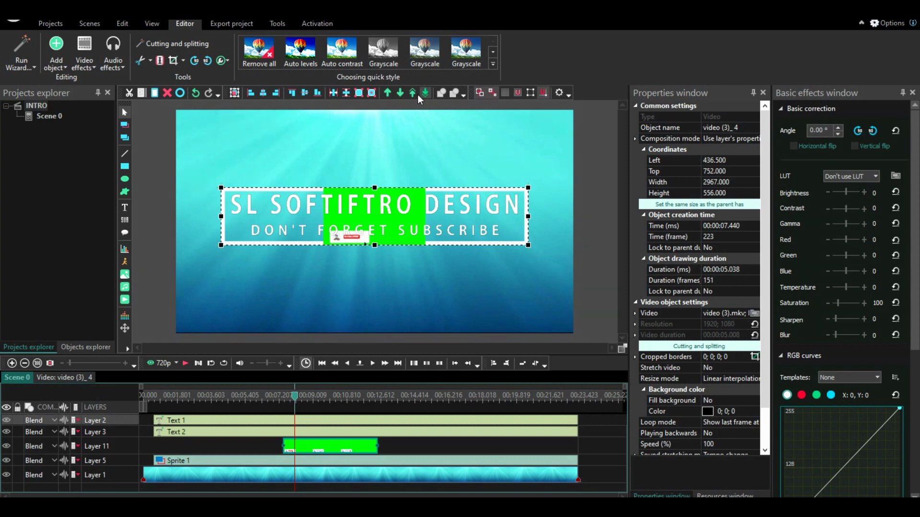
Move the green clip's layer up twice so it sits above both text layers
left_click(387, 93)
left_click(387, 92)
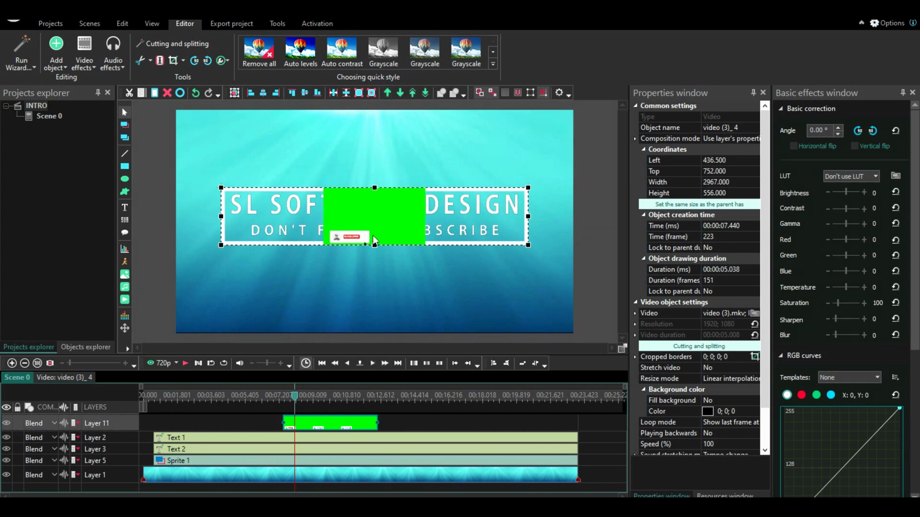
left_click(409, 420)
left_click(359, 428)
left_click(531, 247)
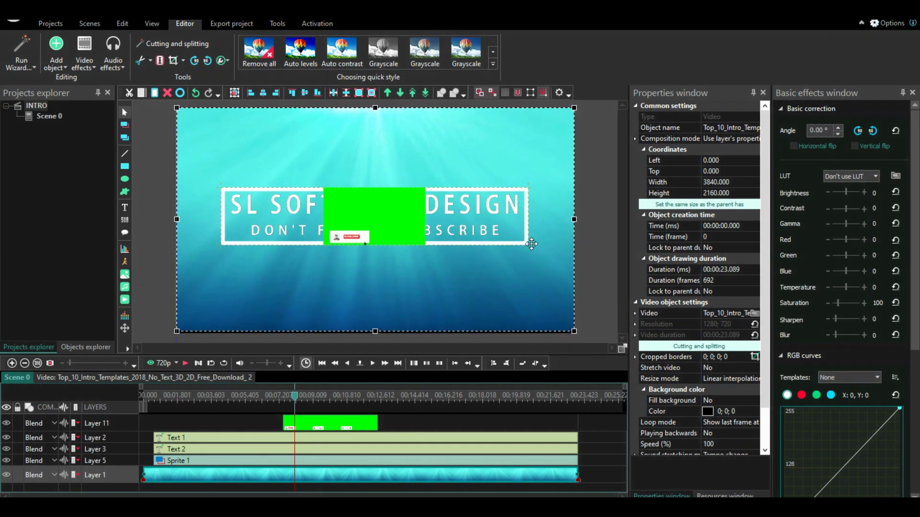
Move and enlarge the green clip so it sits below the title
mouse_move(392, 207)
left_mouse_down()
mouse_move(390, 278)
mouse_move(380, 121)
left_mouse_up()
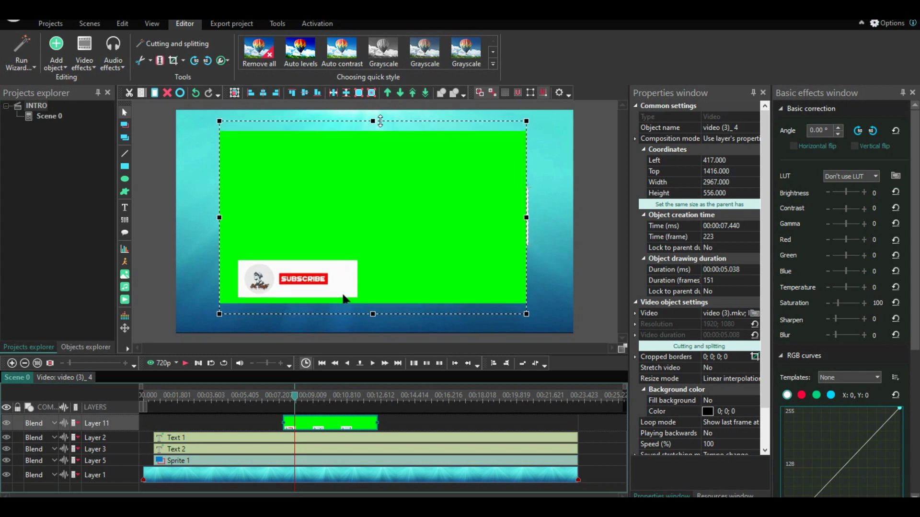
left_click_drag(526, 313, 560, 334)
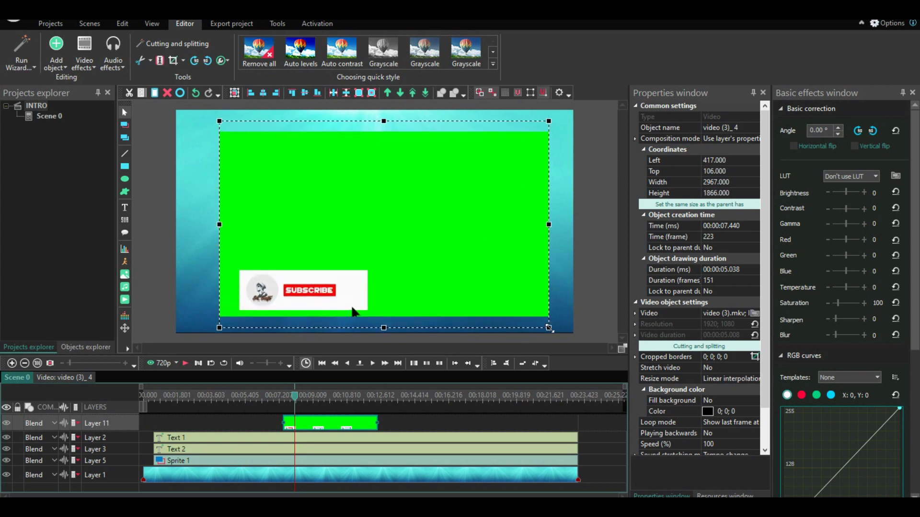
left_click_drag(488, 290, 457, 276)
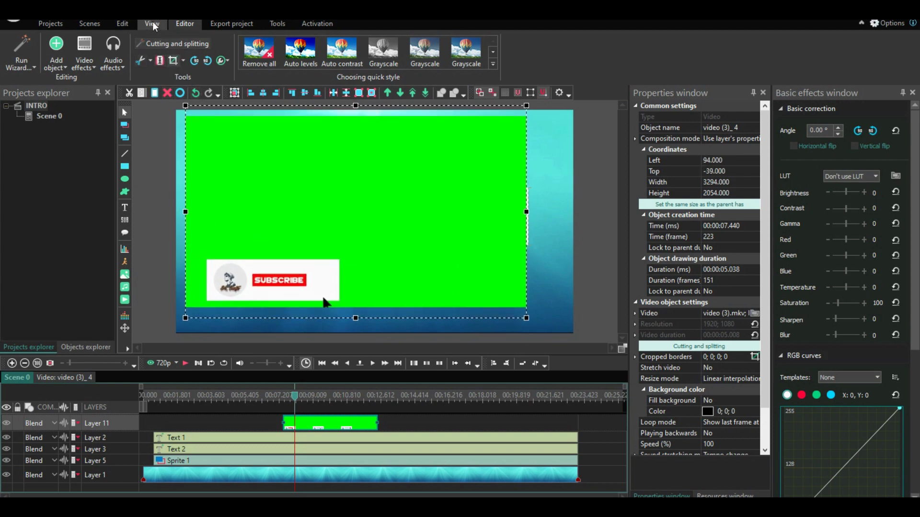
Crop the green clip to borders 0; 464; 589; 0 around the banner and shrink it
left_click(172, 59)
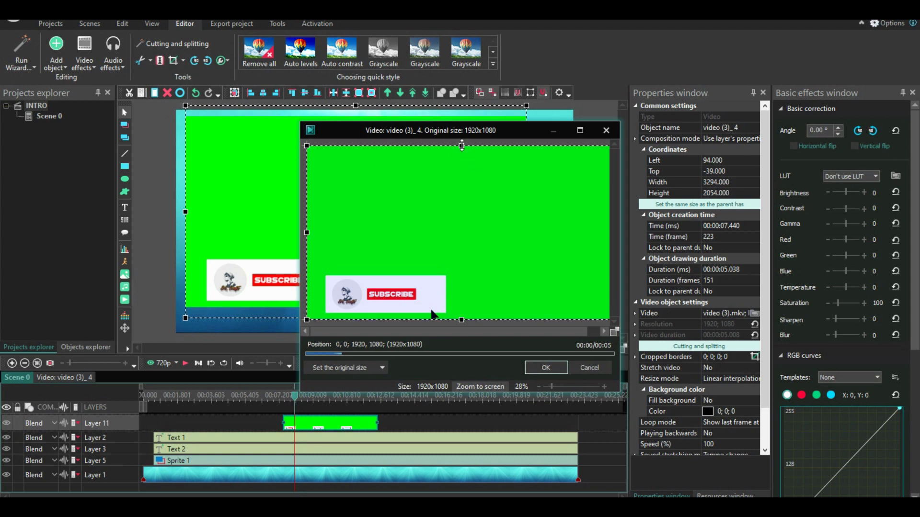
left_click_drag(461, 145, 461, 221)
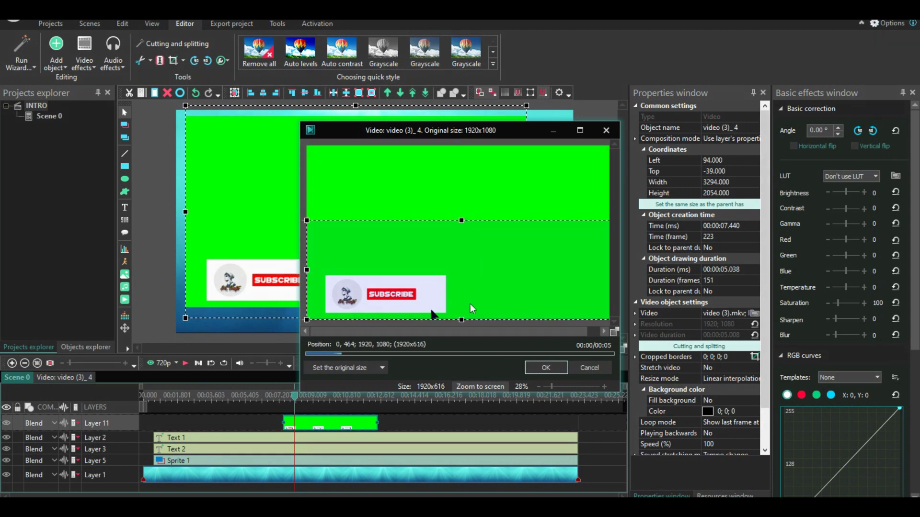
scroll(510, 331, "right", 1)
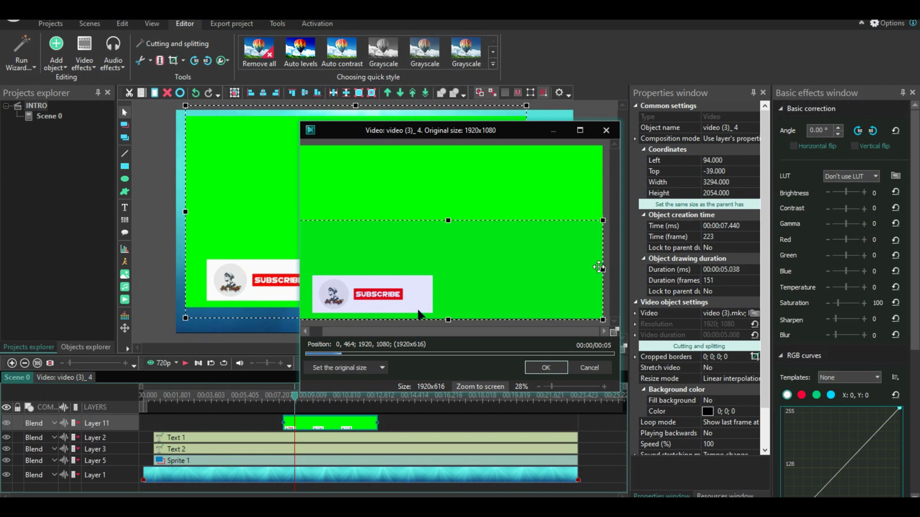
left_click_drag(603, 270, 507, 268)
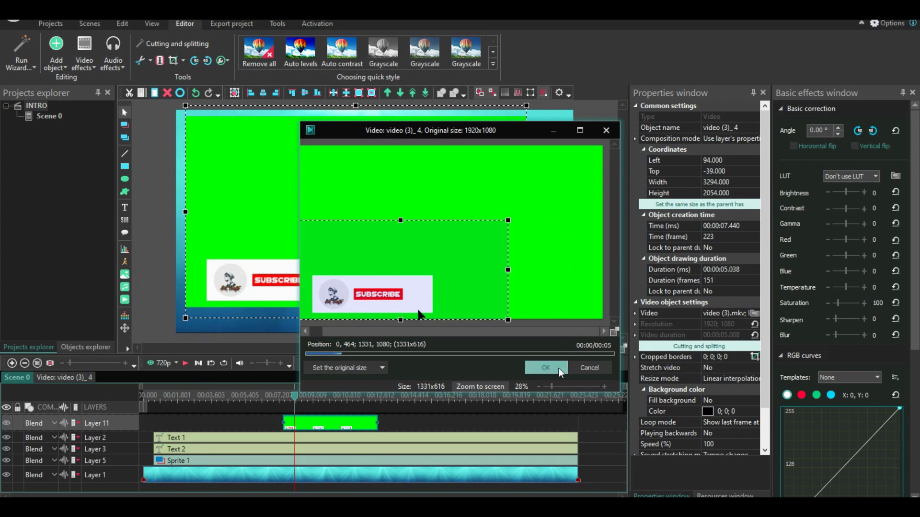
left_click(558, 368)
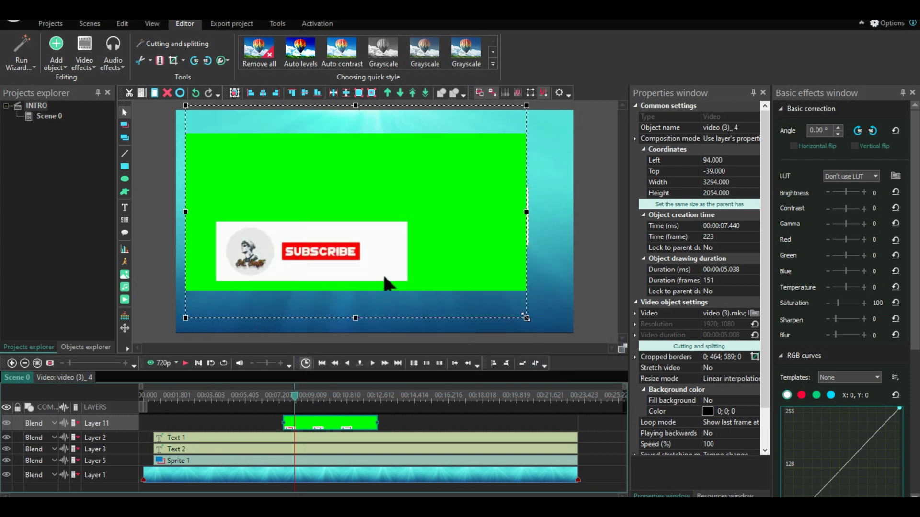
left_click_drag(523, 314, 442, 231)
Place the subscribe video below the title and add a Background remover transparency effect
mouse_move(370, 215)
left_mouse_down()
mouse_move(462, 285)
mouse_move(469, 307)
left_mouse_up()
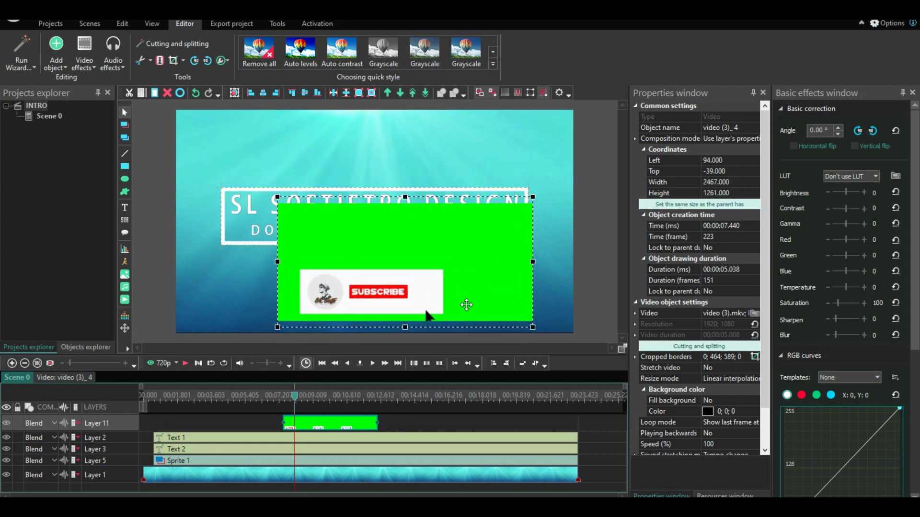
left_click_drag(469, 307, 470, 307)
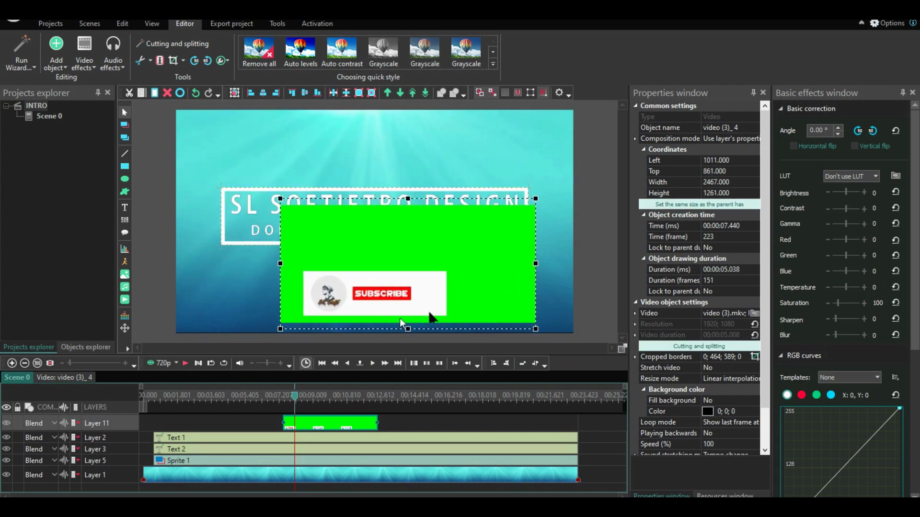
right_click(376, 239)
mouse_move(447, 428)
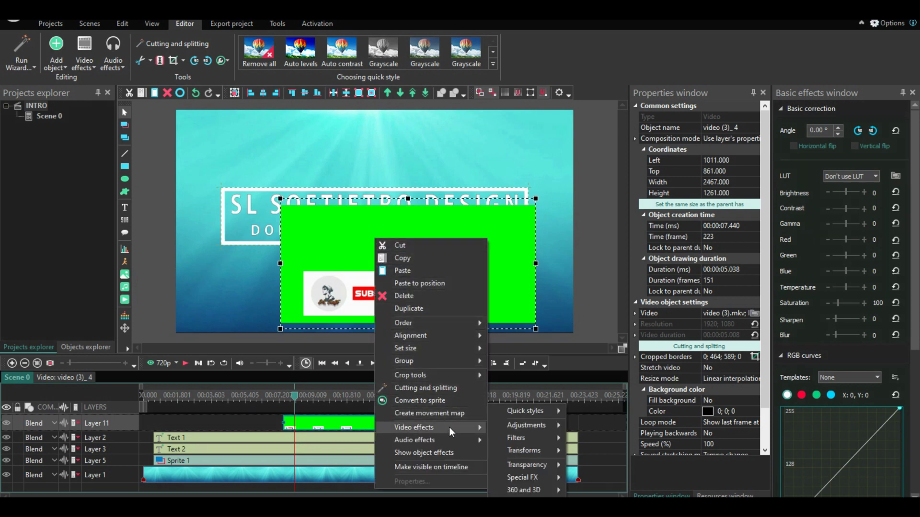
mouse_move(513, 437)
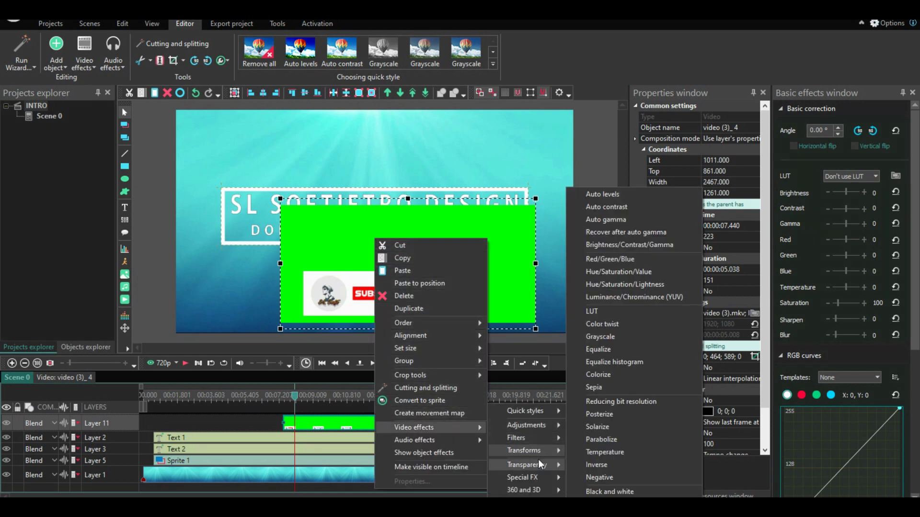
mouse_move(535, 466)
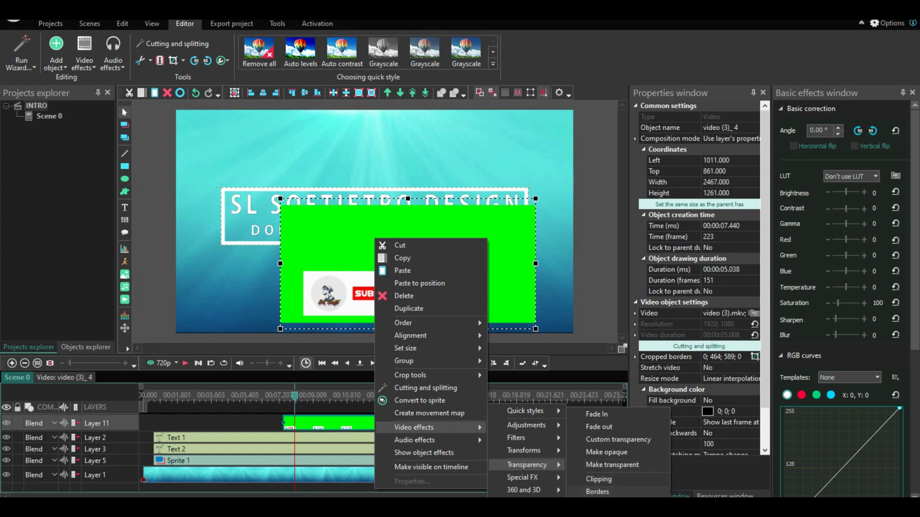
left_click(597, 492)
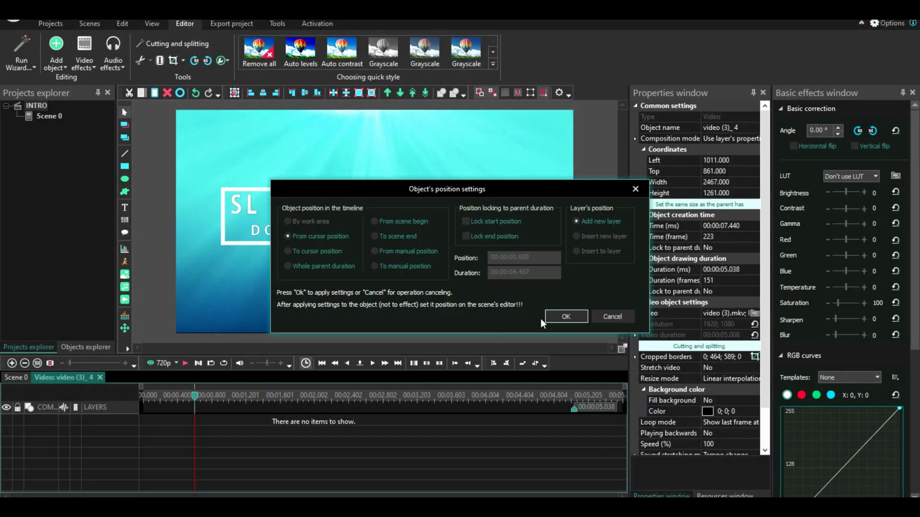
left_click(579, 317)
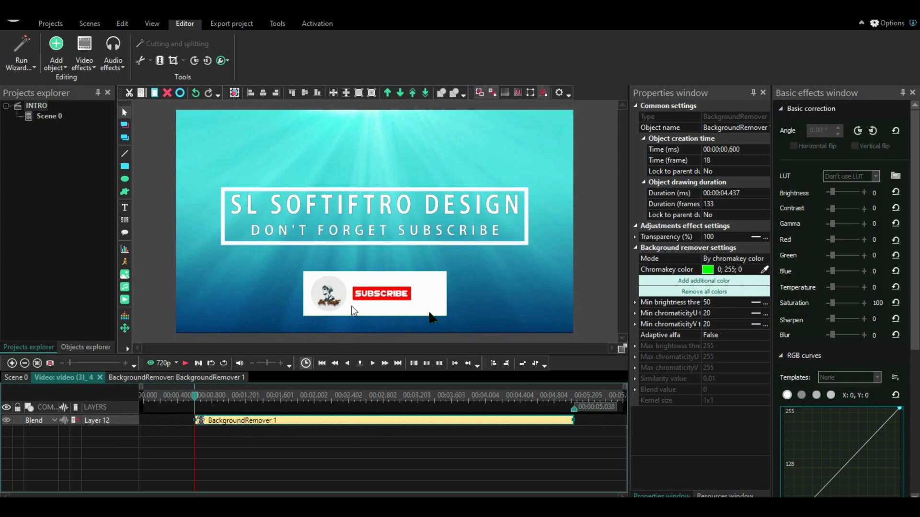
Set the Background remover's Min brightness threshold to 65 and Min chromaticityU to 21
left_click(726, 303)
left_click(747, 299)
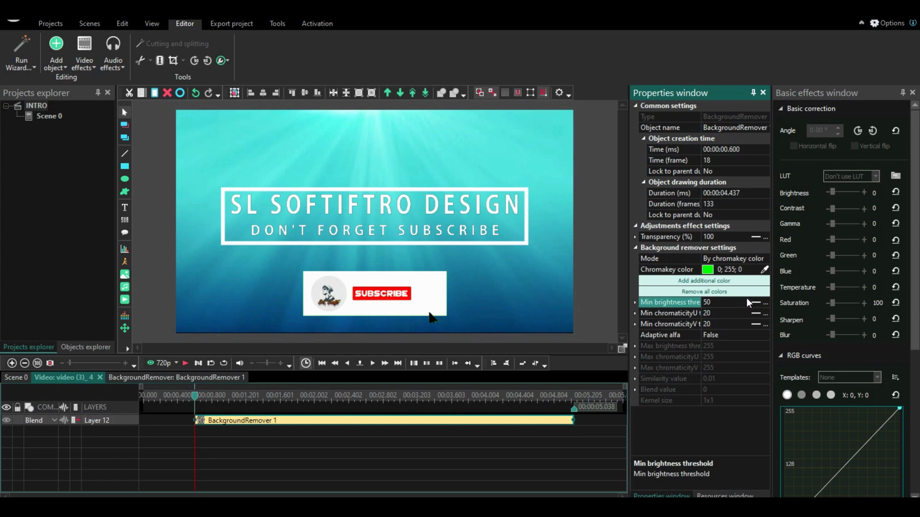
left_click(746, 300)
left_click(746, 306)
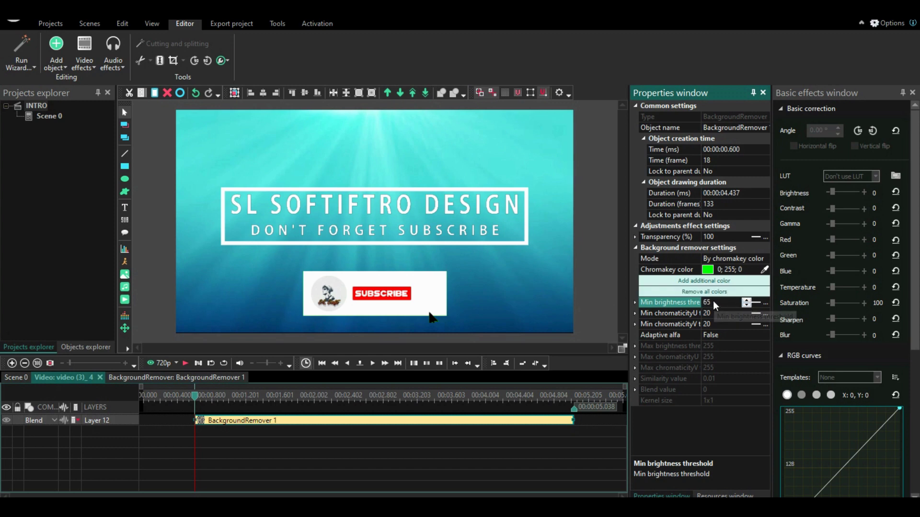
left_click(745, 313)
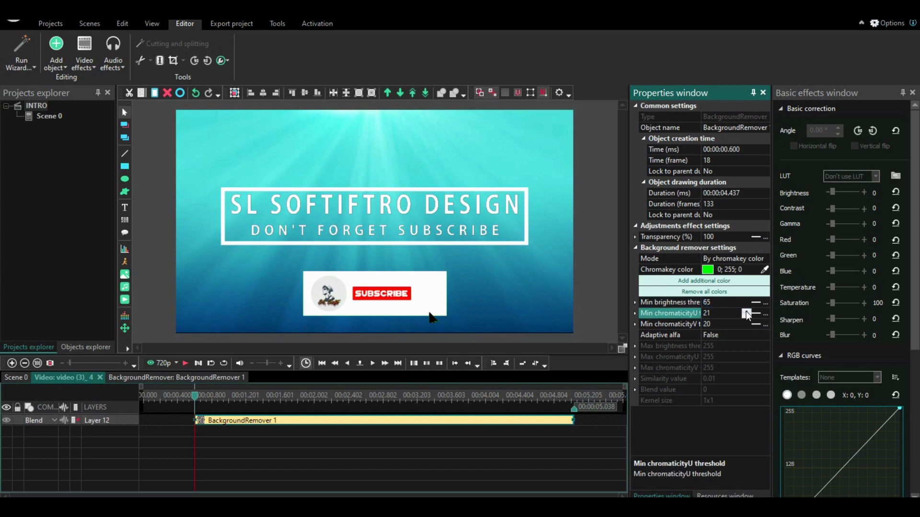
Reposition the subscribe button just below the title and return to Scene 0
left_click(465, 324)
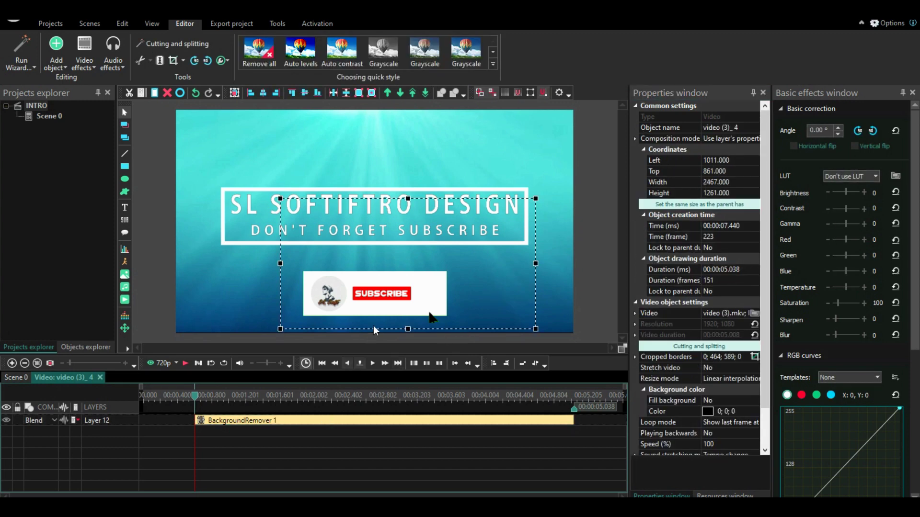
left_click_drag(367, 296, 372, 286)
left_click_drag(363, 283, 362, 309)
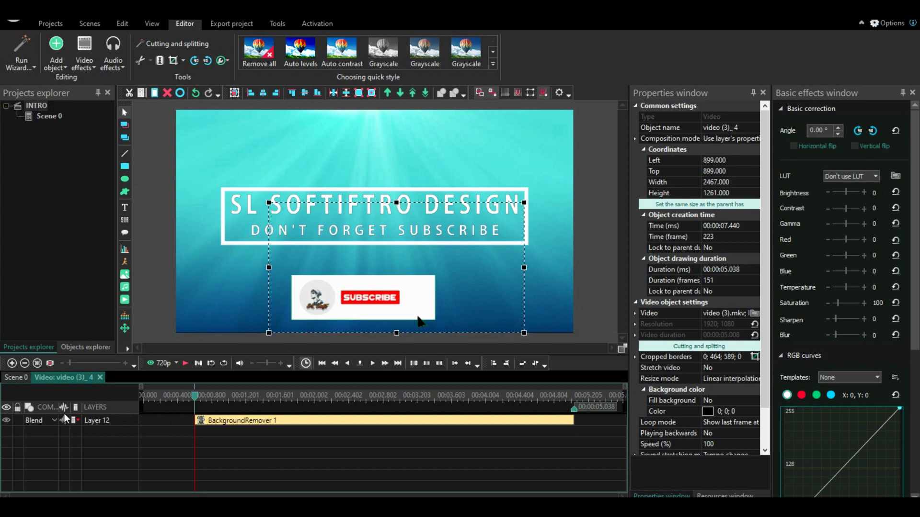
left_click(13, 376)
left_click(237, 426)
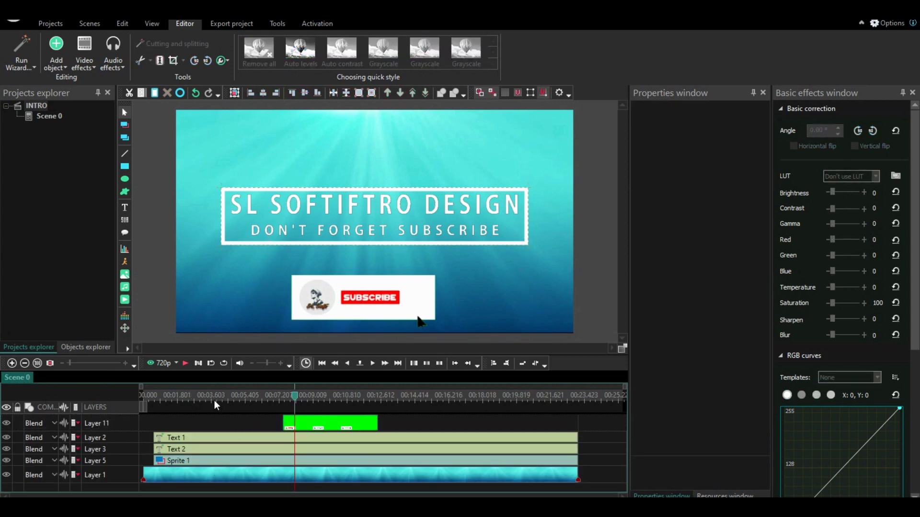
Preview the intro and add a second Background remover effect to the green clip
left_click(185, 364)
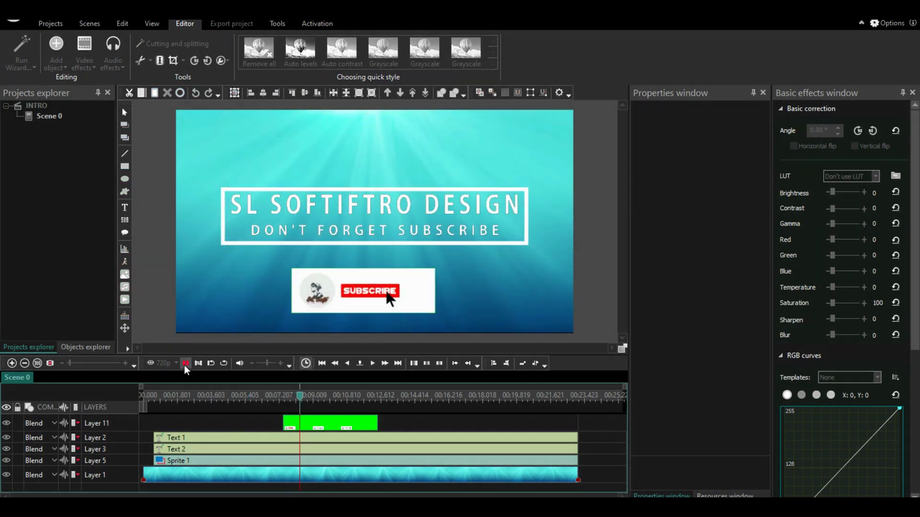
left_click(286, 396)
left_click(391, 294)
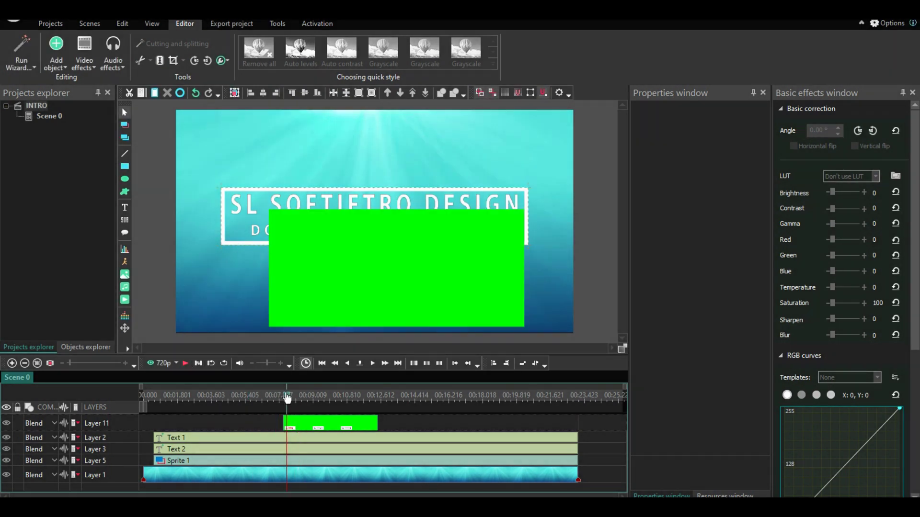
right_click(388, 290)
mouse_move(467, 230)
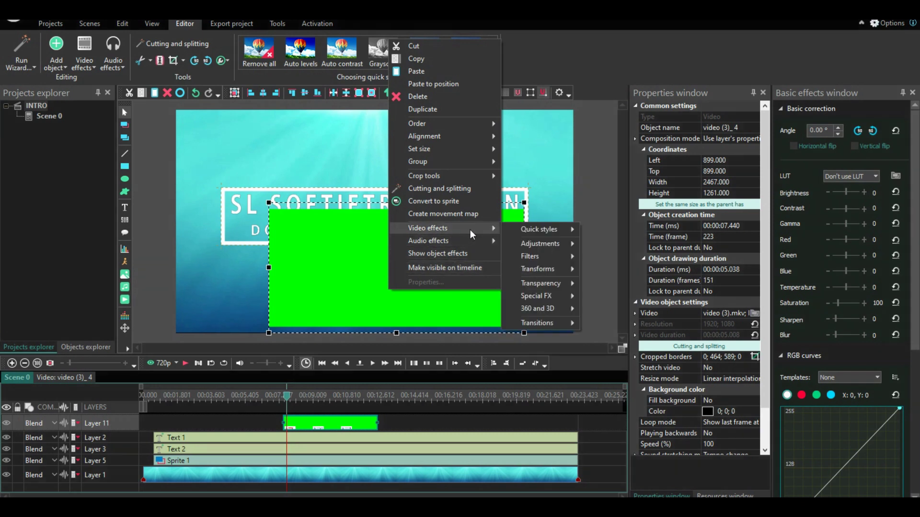
mouse_move(544, 287)
left_click(628, 375)
left_click(566, 317)
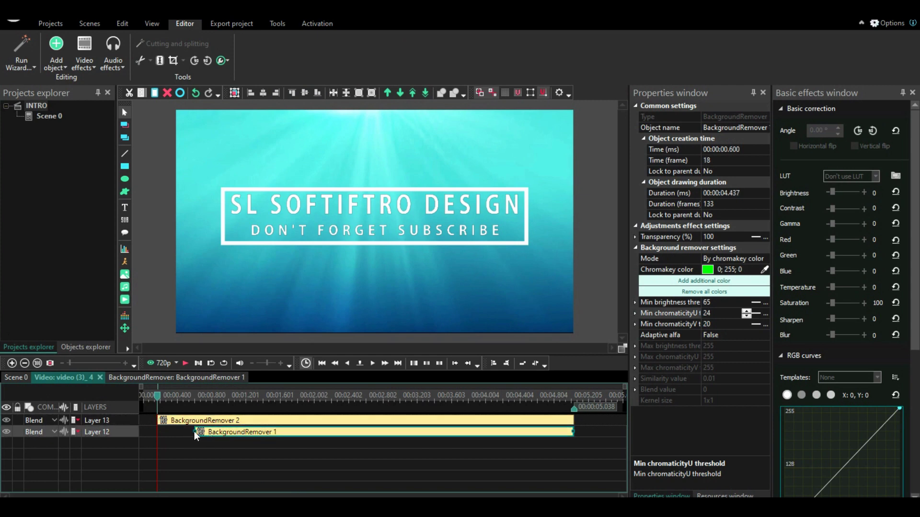
Shift BackgroundRemover 1 earlier, preview the keying, then delete BackgroundRemover 1
left_click_drag(195, 432, 159, 432)
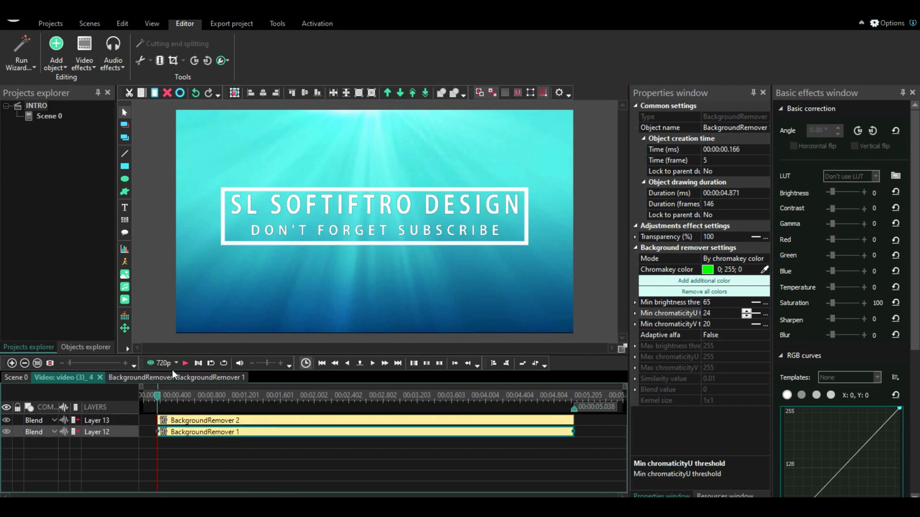
left_click(184, 364)
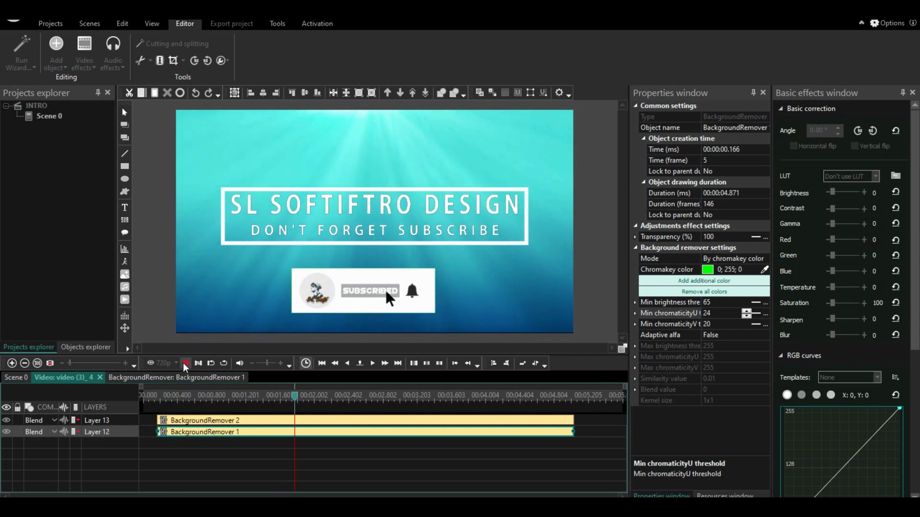
right_click(209, 440)
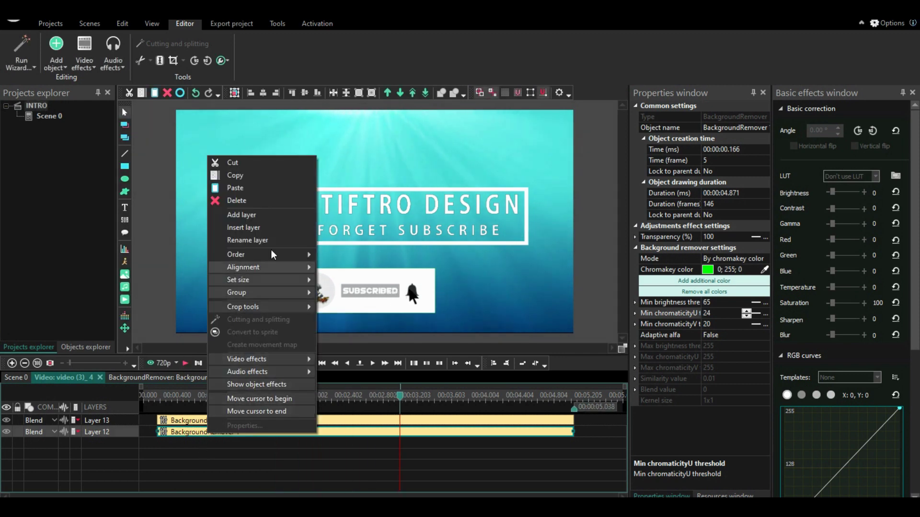
left_click(256, 200)
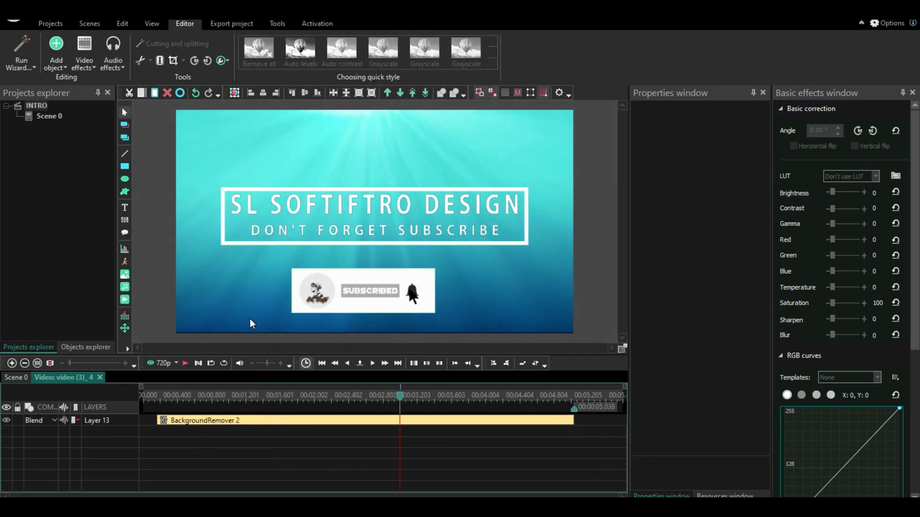
Extend BackgroundRemover 2 back to the start of the subscribe clip
left_click(206, 395)
left_click(154, 395)
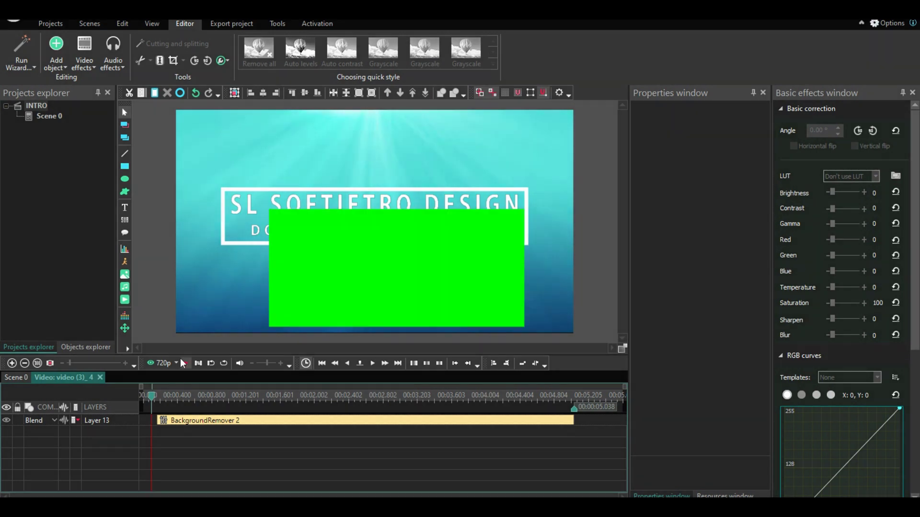
left_click_drag(155, 420, 144, 421)
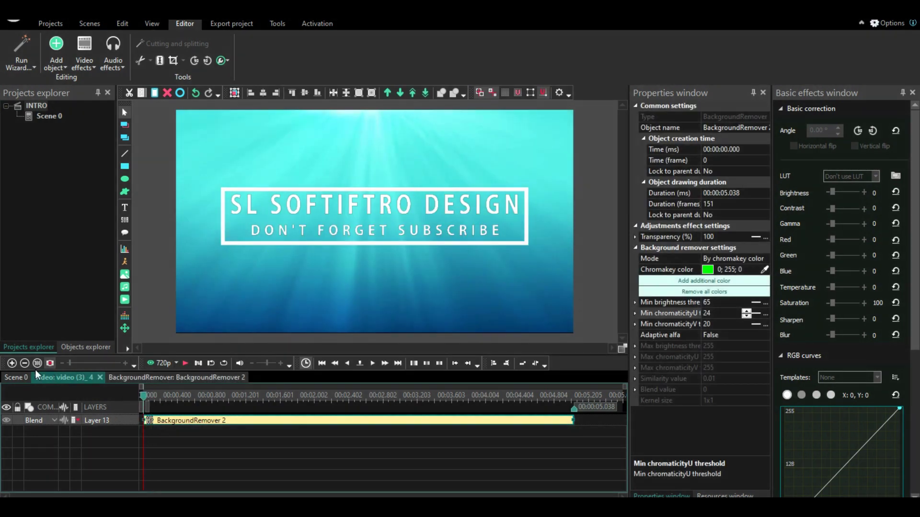
Return to Scene 0's main timeline and play the intro with the keyed subscribe button
left_click(19, 377)
left_click(273, 421)
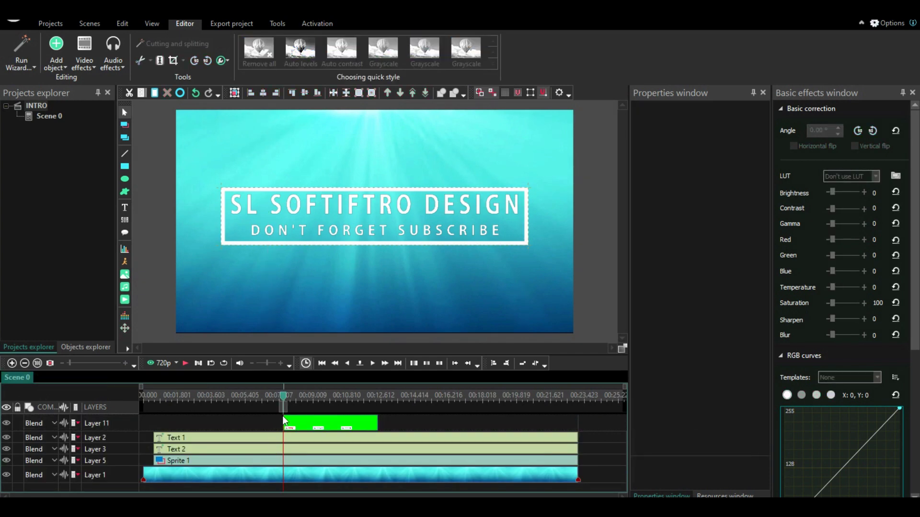
left_click(184, 365)
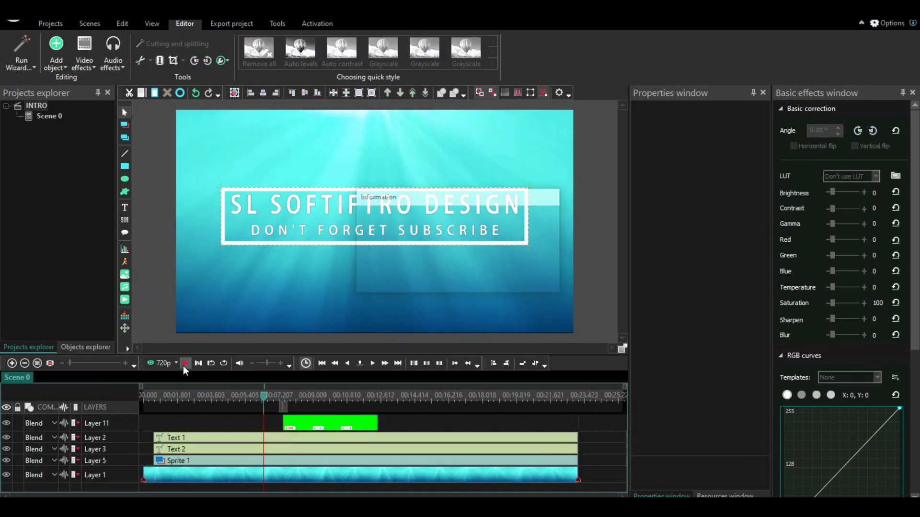
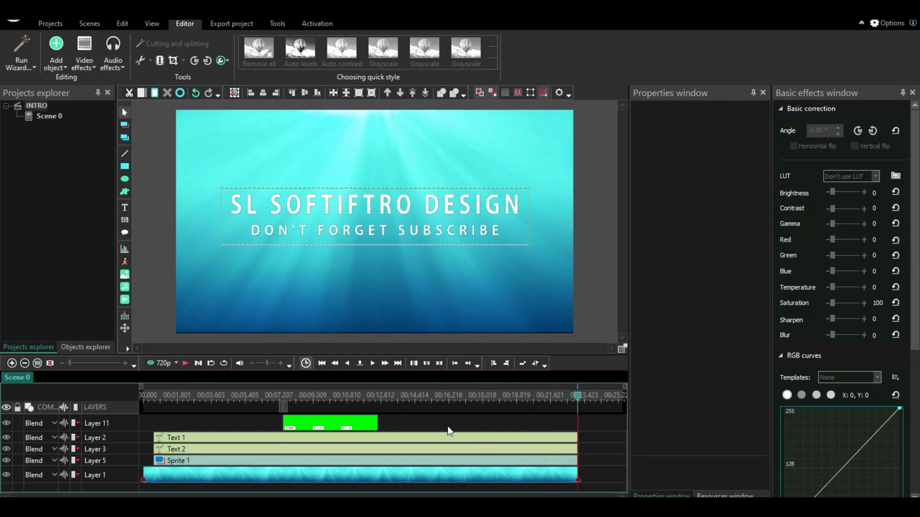
Select the Subscribe graphic clip and move its green Layer 11 down to just above Layer 1
left_click(212, 463)
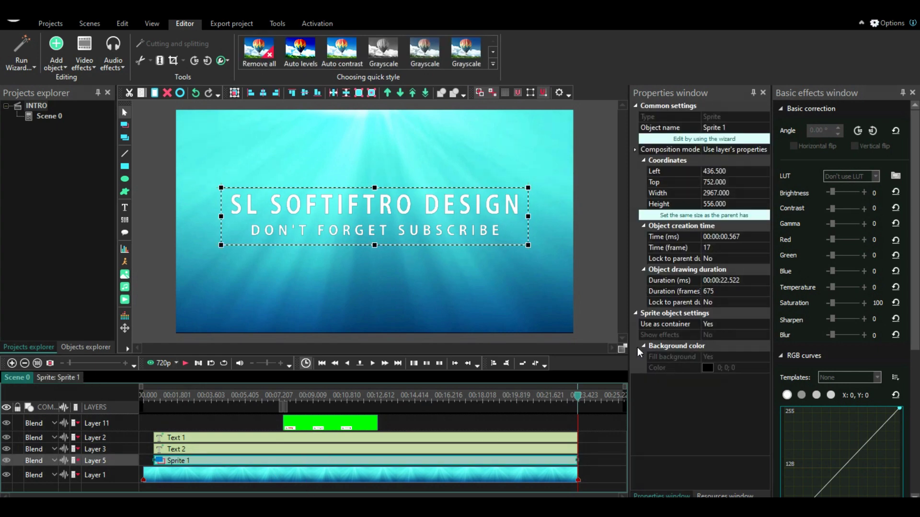
left_click(322, 282)
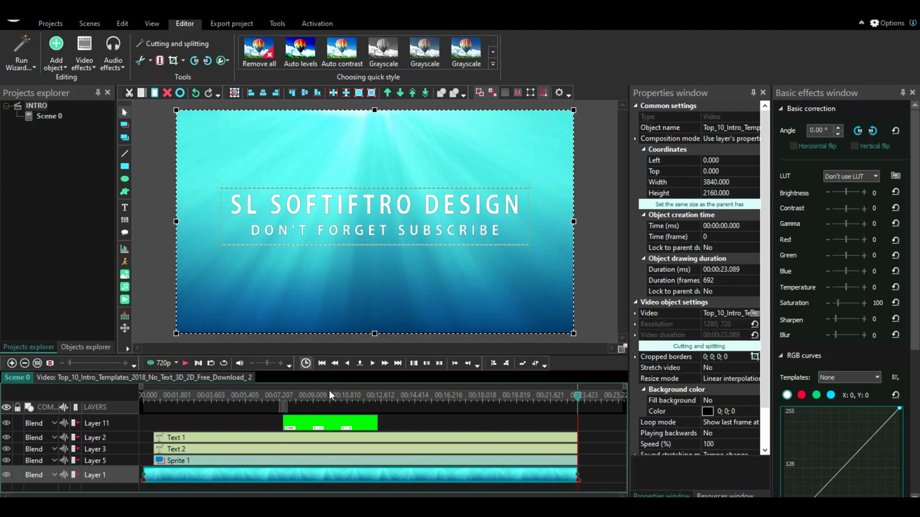
left_click_drag(330, 398, 310, 398)
left_click(386, 289)
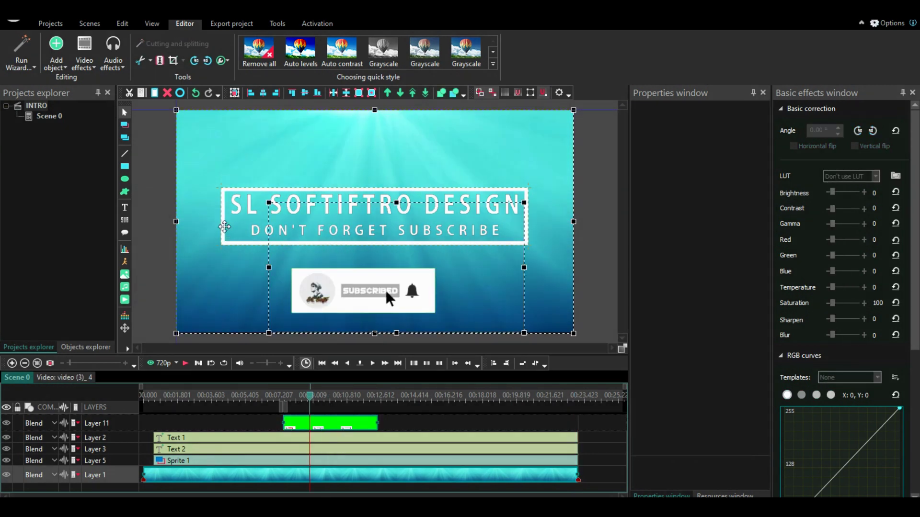
left_click(405, 97)
left_click(406, 98)
left_click(405, 97)
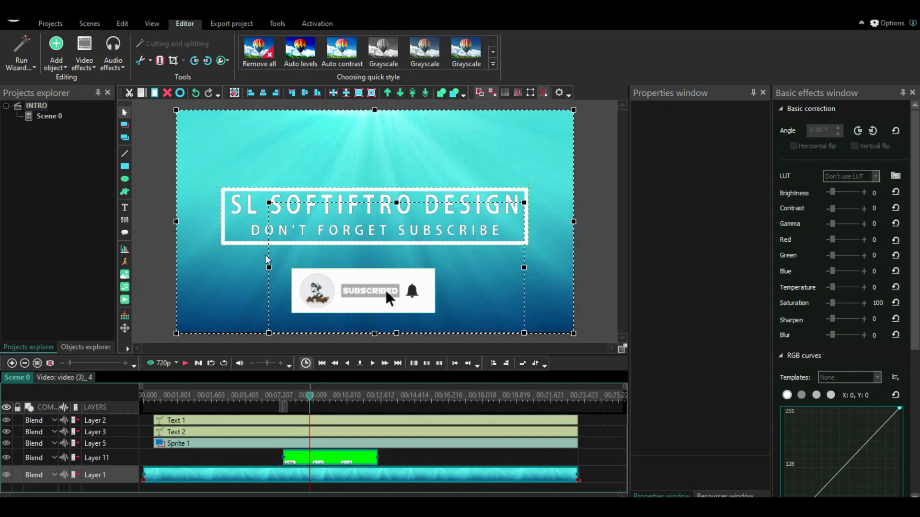
left_click(335, 420)
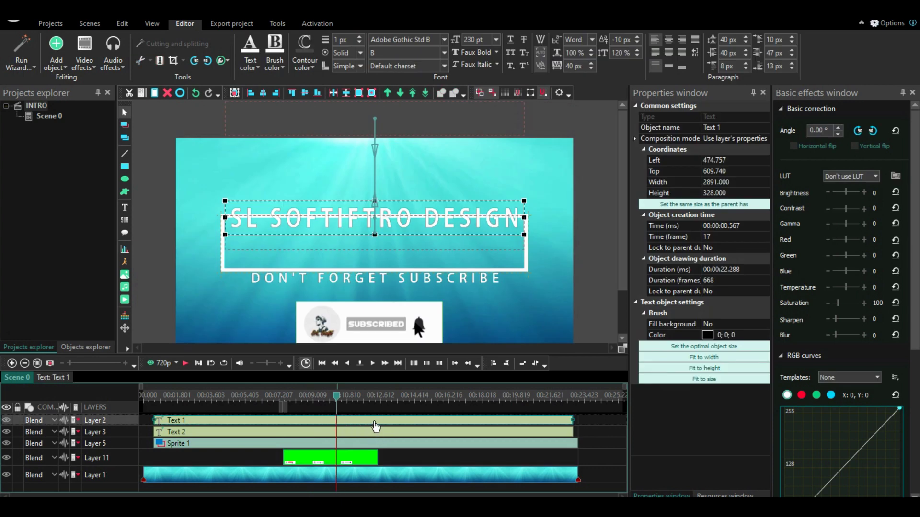
Trim the Text 1 and Text 2 clips so each lasts about 2.902 seconds
left_click(280, 395)
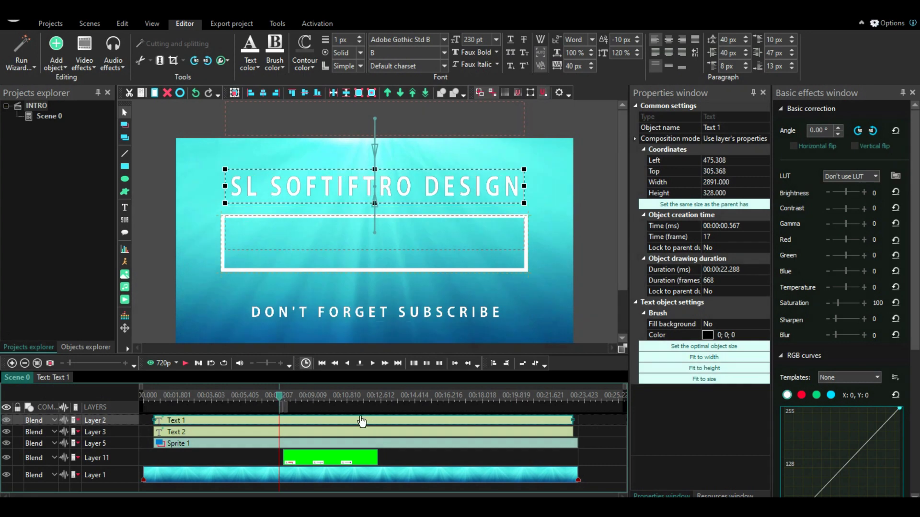
left_click(281, 397)
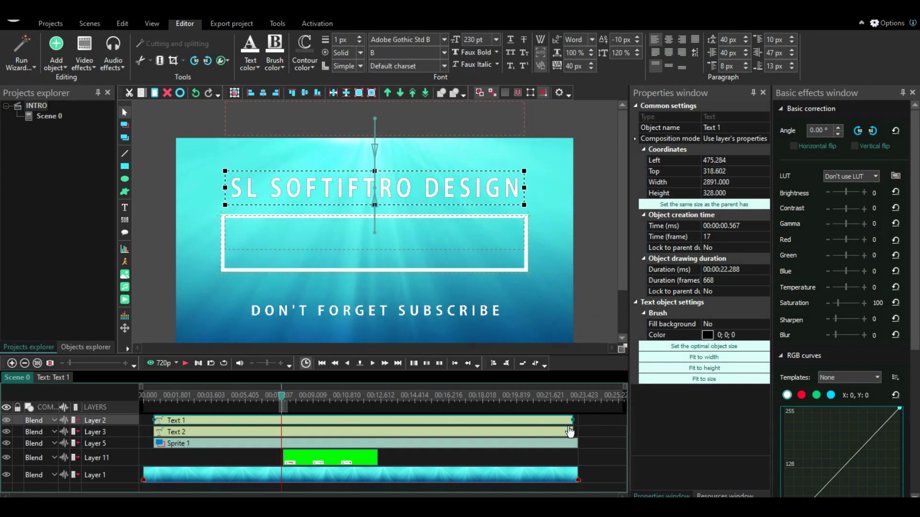
left_click_drag(573, 420, 221, 417)
left_click(209, 399)
left_click_drag(199, 402, 212, 401)
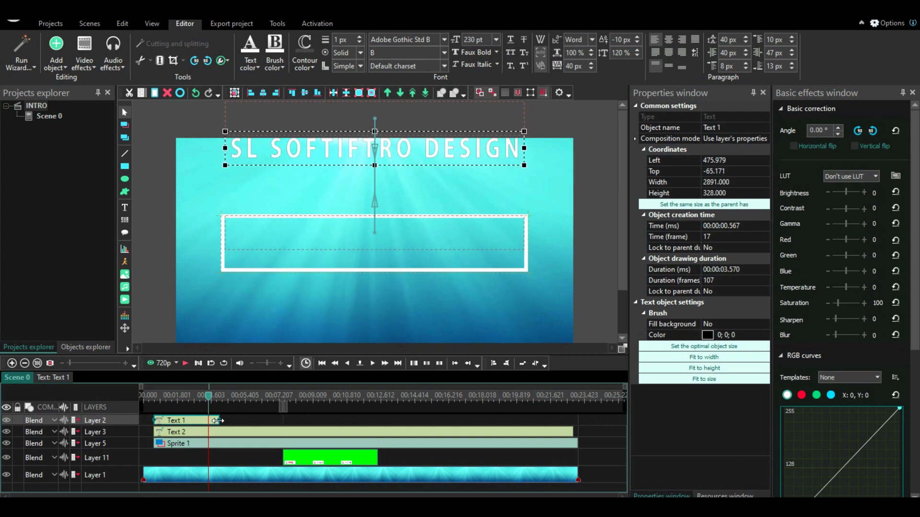
left_click_drag(211, 420, 209, 422)
left_click_drag(573, 432, 209, 432)
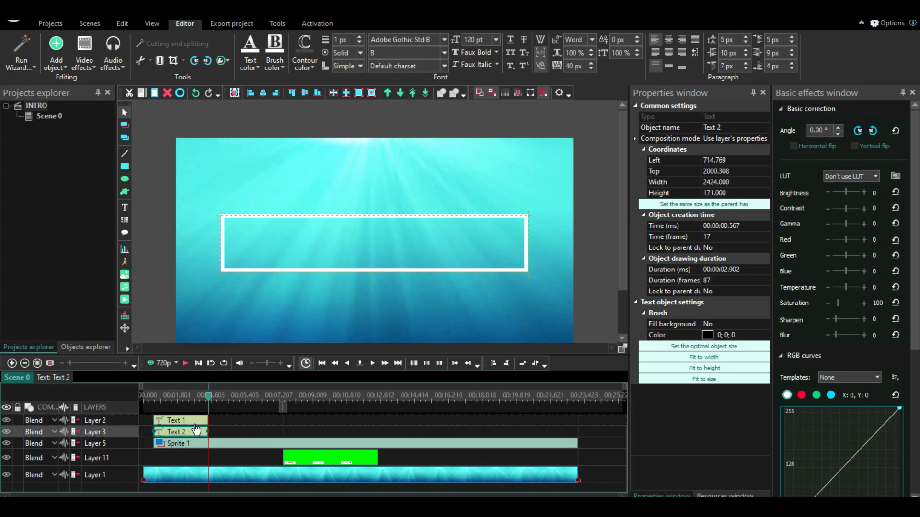
Move the SL SOFTIFTRO DESIGN title's start position above the frame and preview the result
double_click(194, 421)
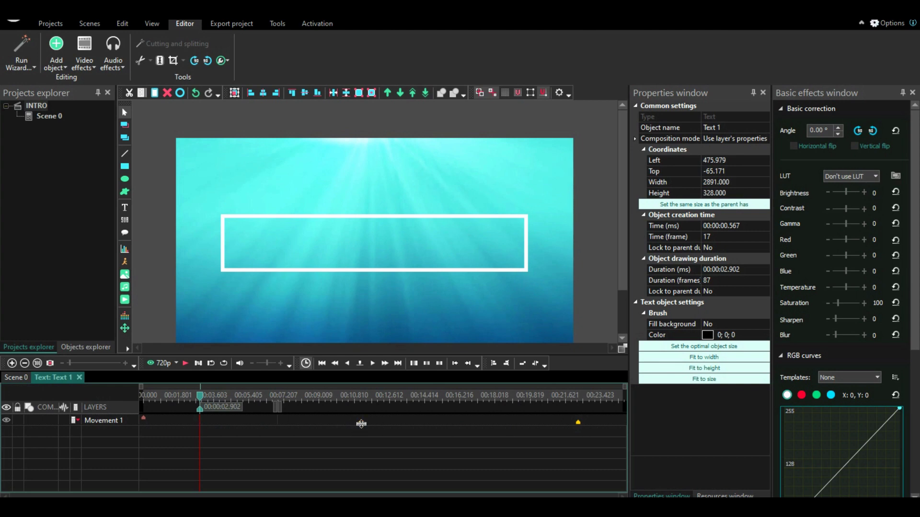
double_click(388, 463)
scroll(623, 264, "up", 2)
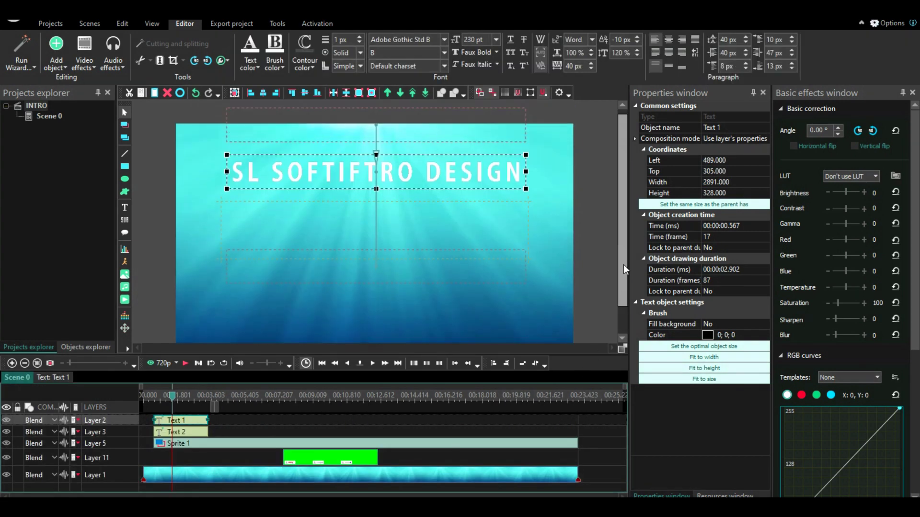
left_click_drag(376, 166, 375, 124)
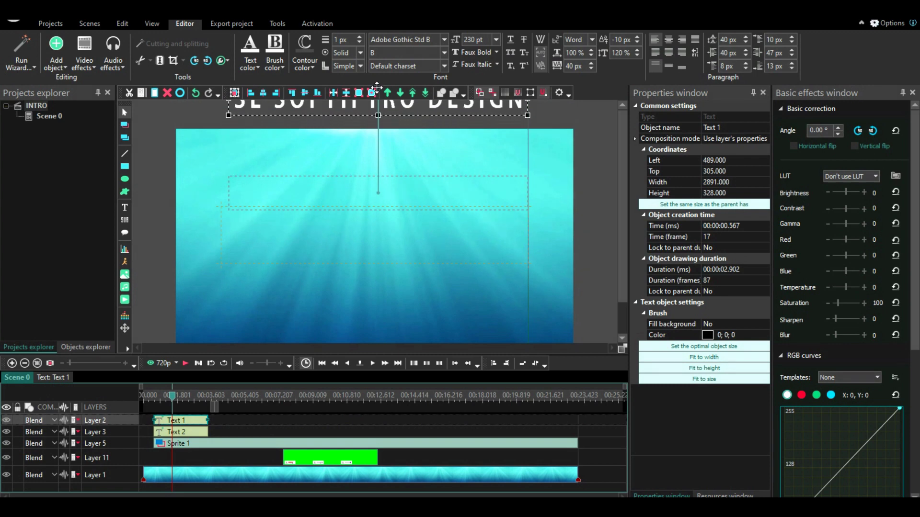
left_click_drag(375, 124, 375, 123)
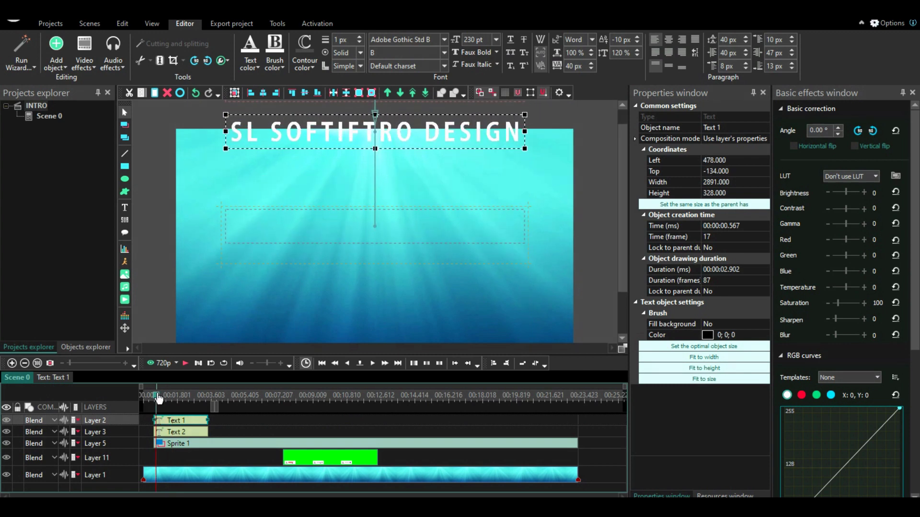
left_click(183, 363)
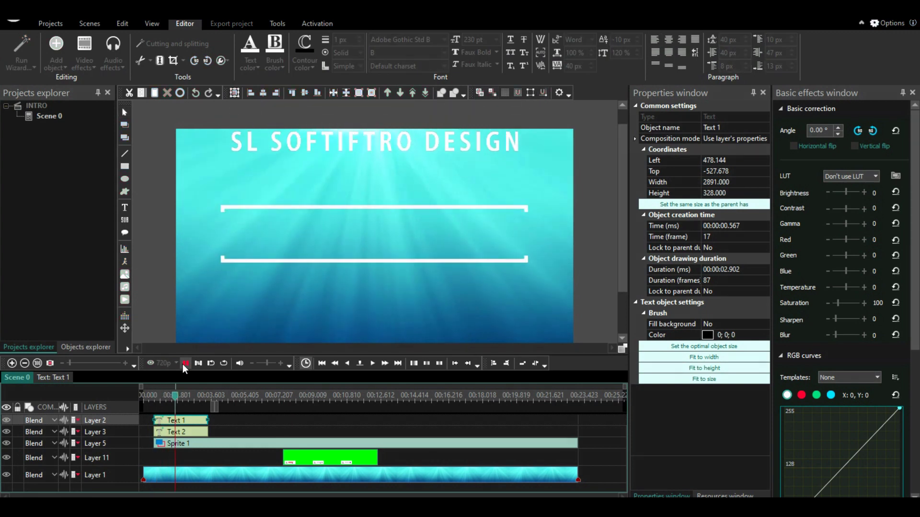
left_click(182, 364)
left_click(187, 397)
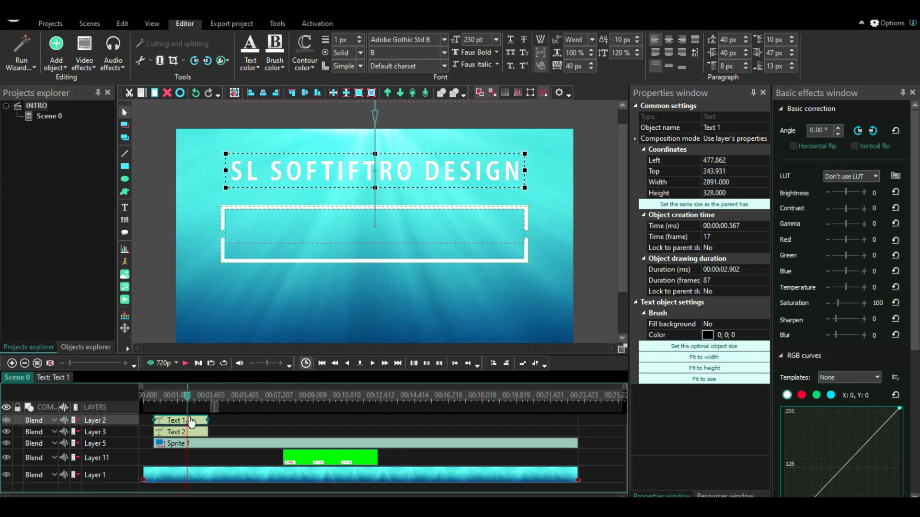
Shift the title movement's end keyframe earlier to about 1.77 s and preview the slide-in
double_click(191, 421)
left_click_drag(574, 423, 406, 423)
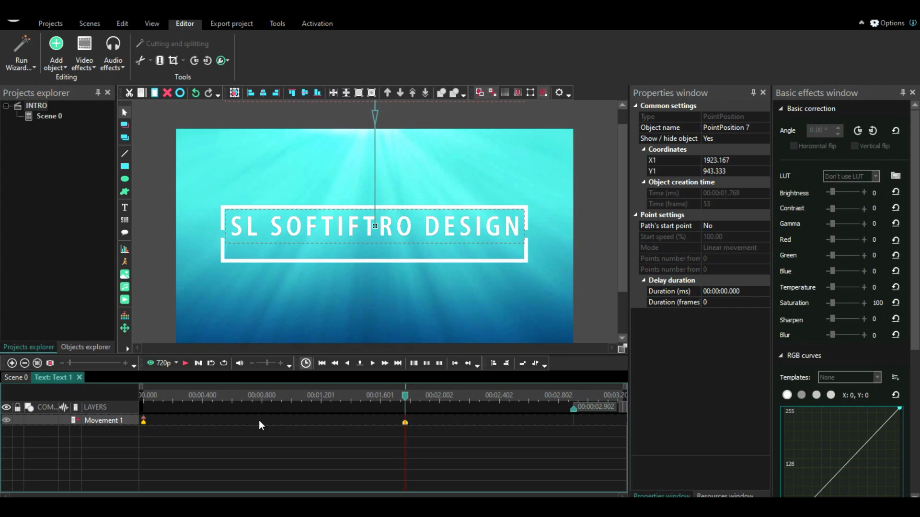
left_click(184, 364)
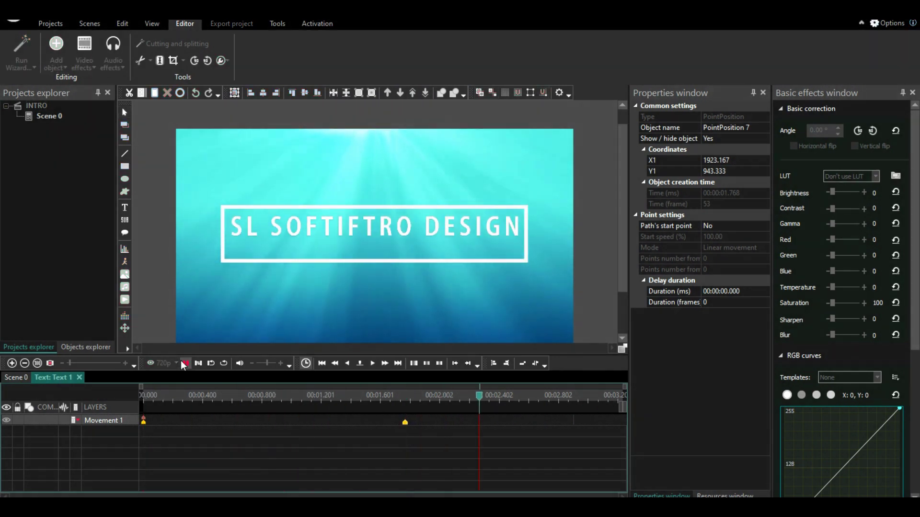
left_click(183, 364)
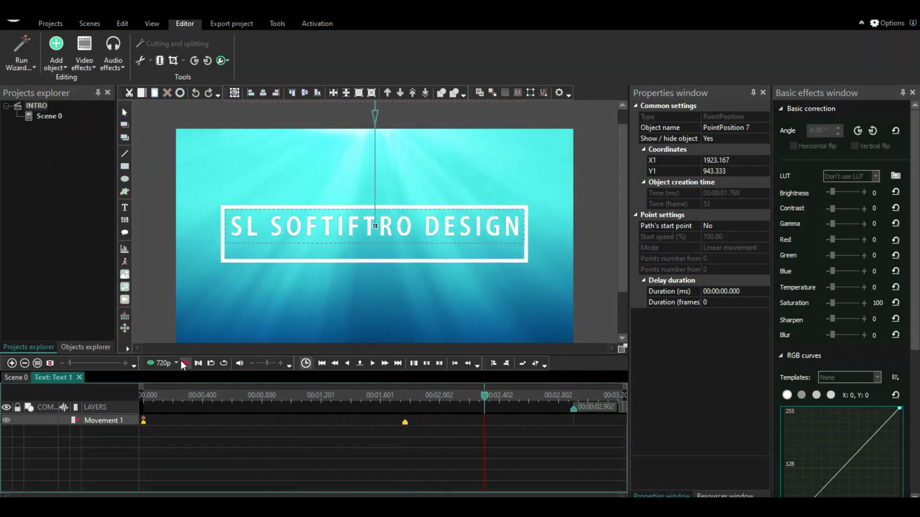
left_click(20, 381)
left_click(196, 397)
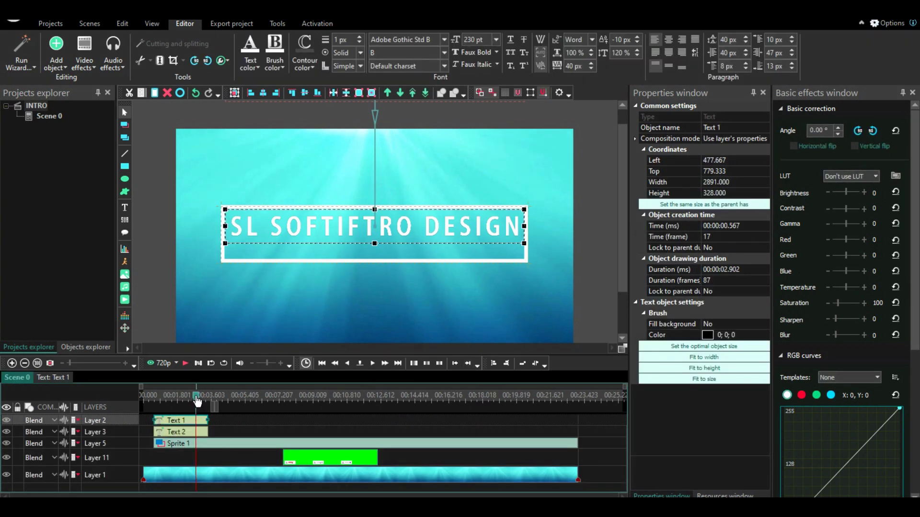
In Text 2's movement, raise the subscribe text's start and bring its path point down into the frame
left_click_drag(196, 398, 186, 397)
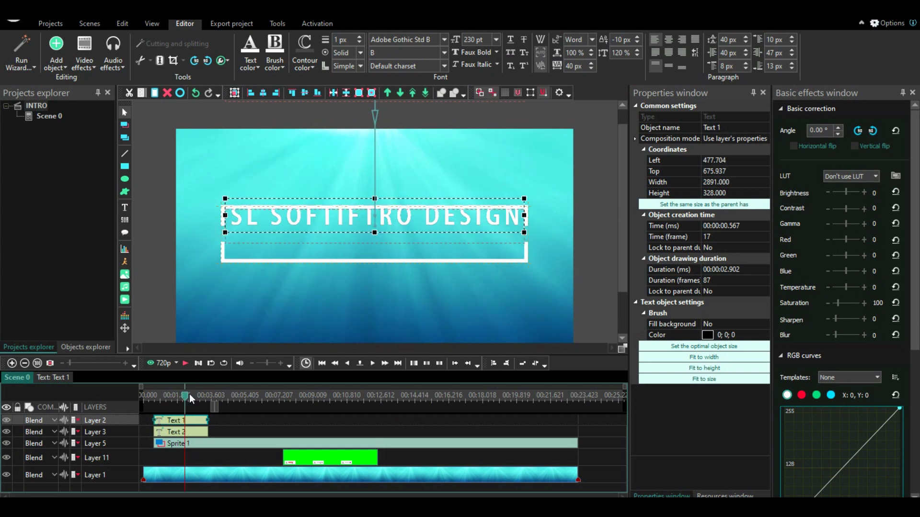
double_click(189, 433)
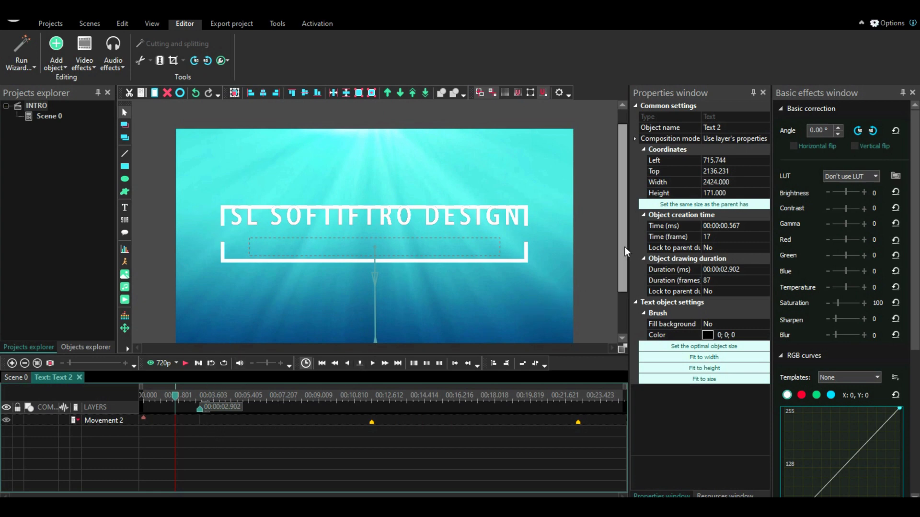
left_click_drag(625, 245, 625, 278)
left_click_drag(376, 313, 373, 251)
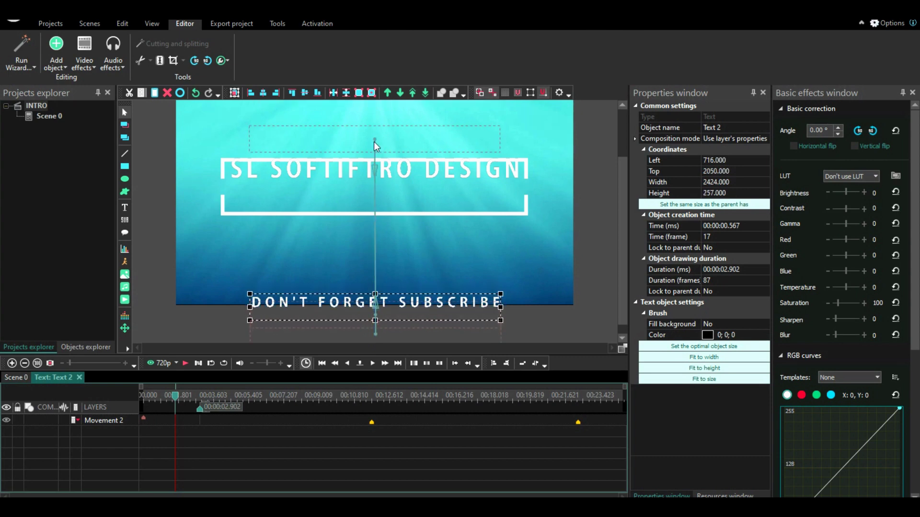
mouse_move(375, 141)
left_mouse_down()
mouse_move(371, 204)
mouse_move(377, 197)
left_mouse_up()
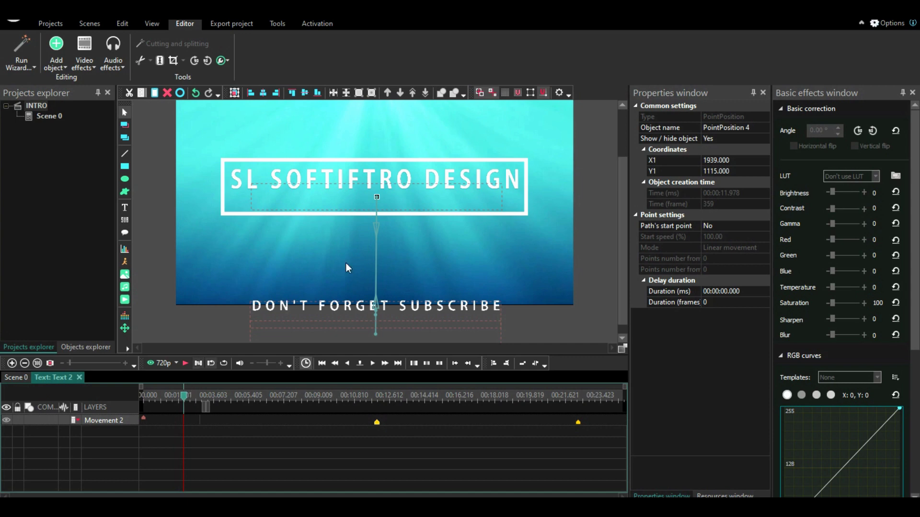
Move the subscribe movement keyframe to about 2.07 s and lower the end point under the title
left_click_drag(578, 424, 292, 445)
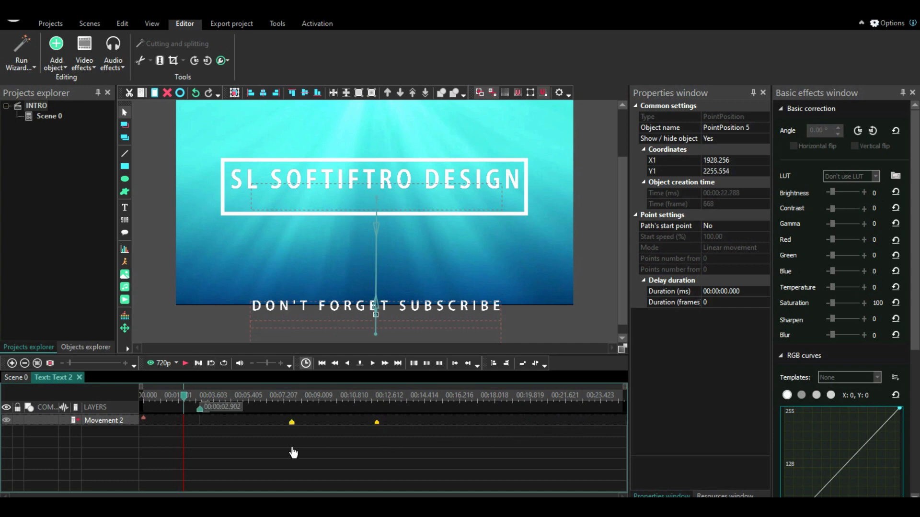
double_click(206, 423)
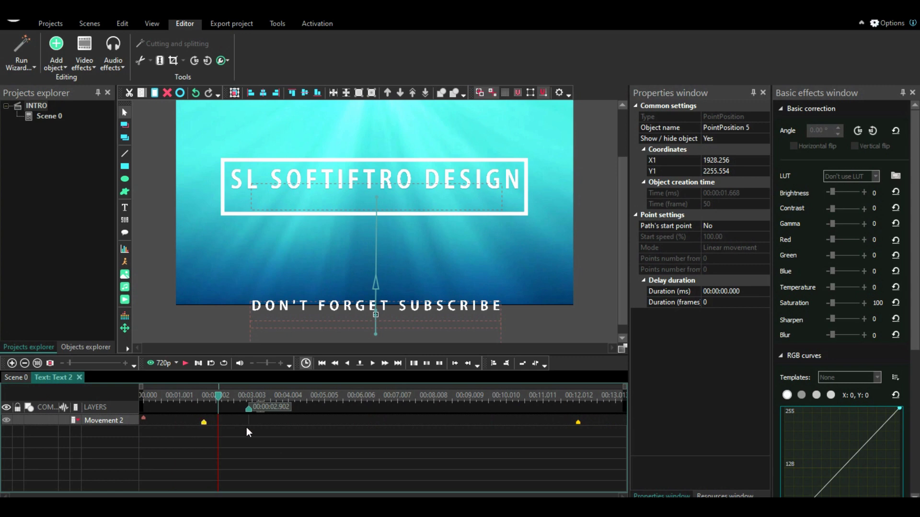
left_click_drag(577, 425, 216, 433)
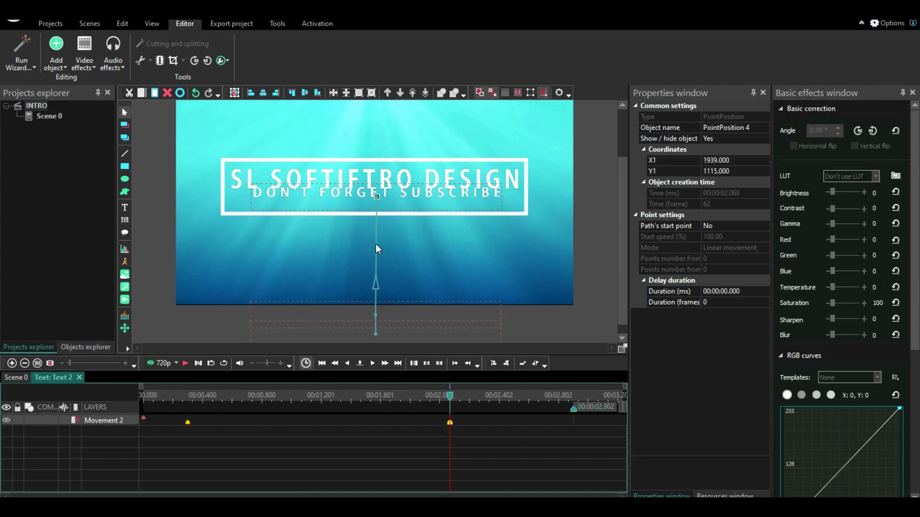
left_click_drag(377, 196, 379, 205)
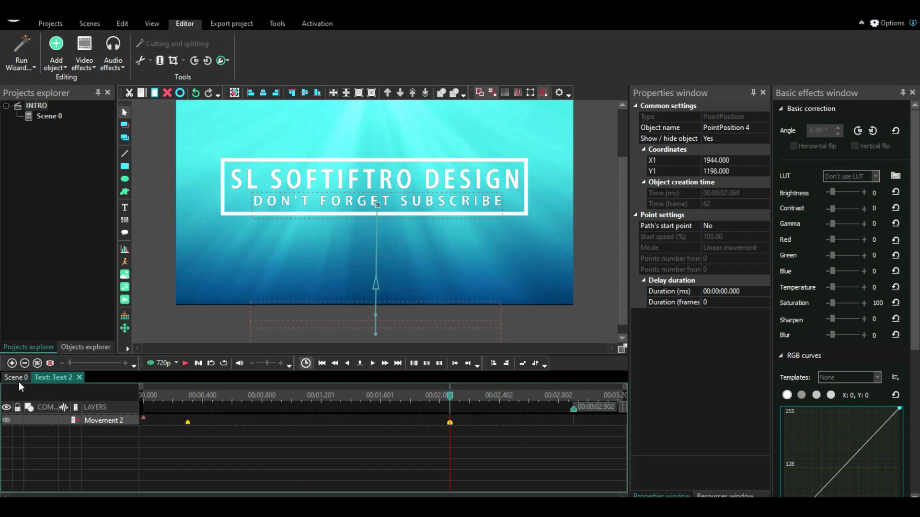
Copy Text 1 and Text 2 and place the pasted Text 3 and Text 4 right after the originals
left_click(19, 380)
left_click(184, 364)
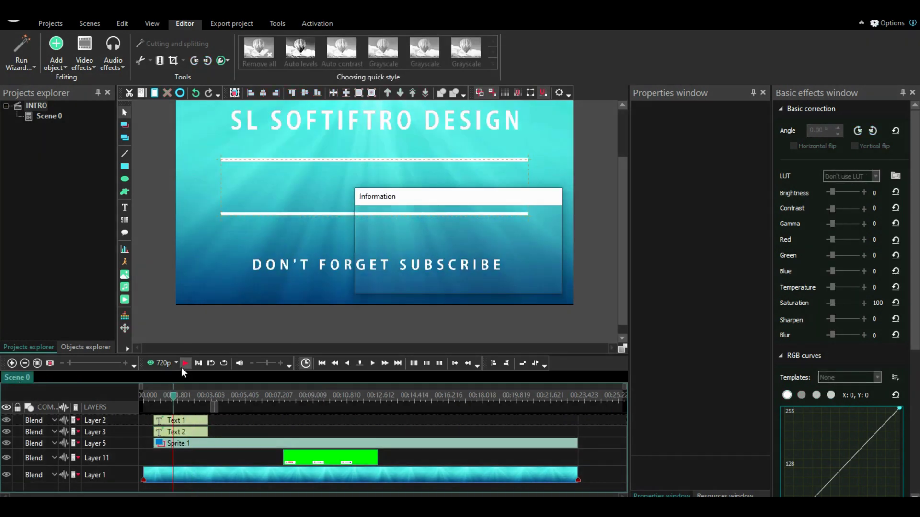
left_click(184, 364)
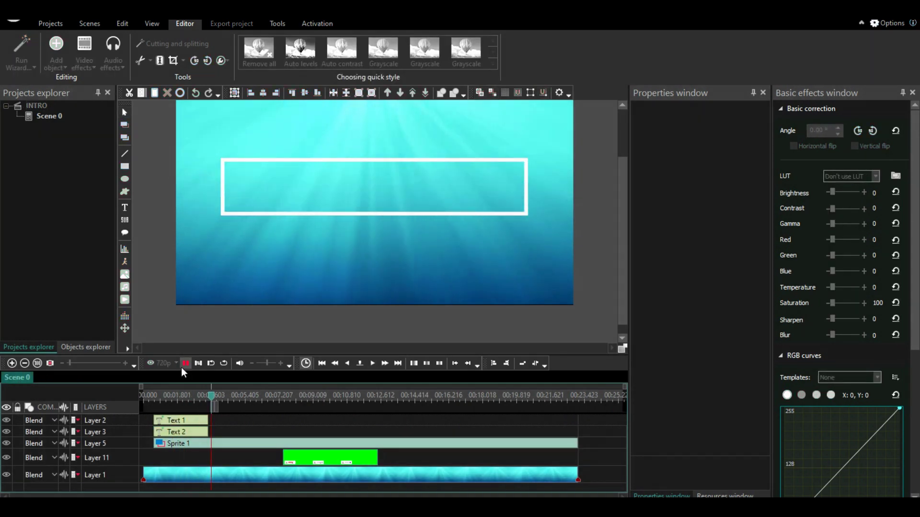
left_click(197, 422)
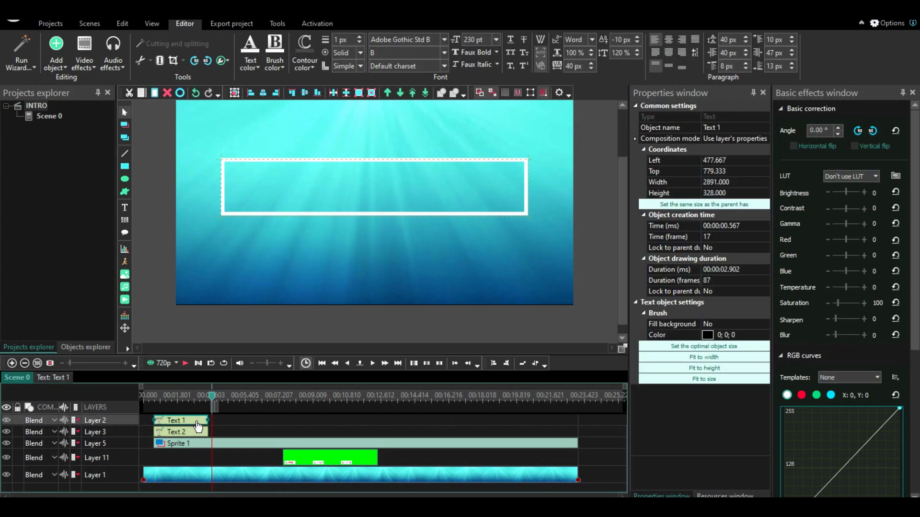
right_click(199, 429)
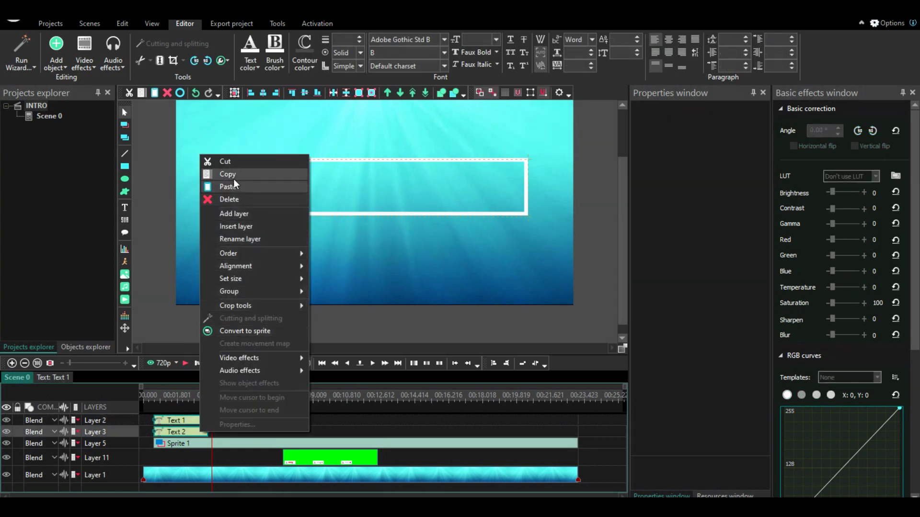
left_click(235, 174)
left_click(240, 417)
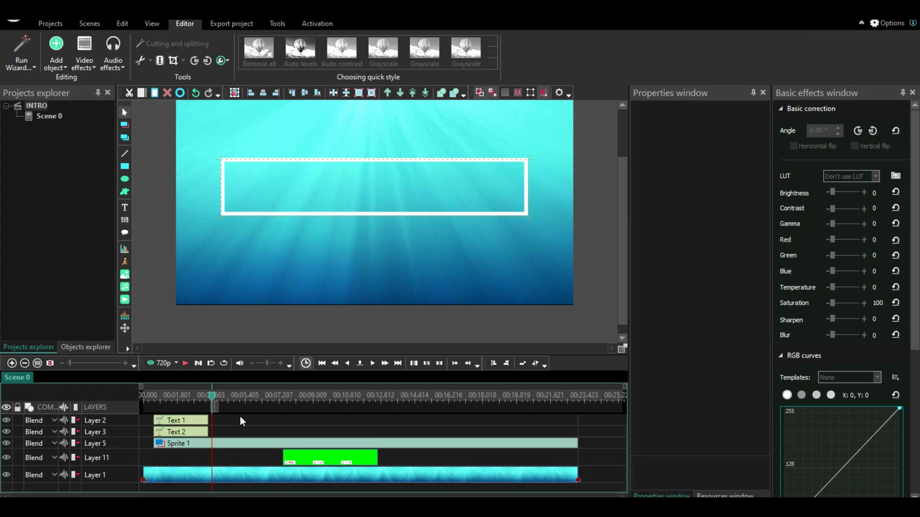
right_click(240, 416)
left_click(277, 175)
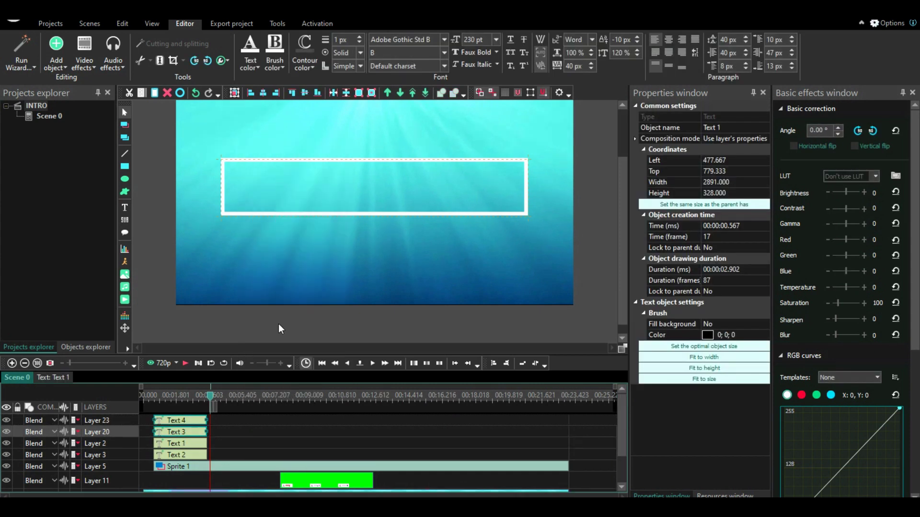
left_click_drag(185, 426, 239, 450)
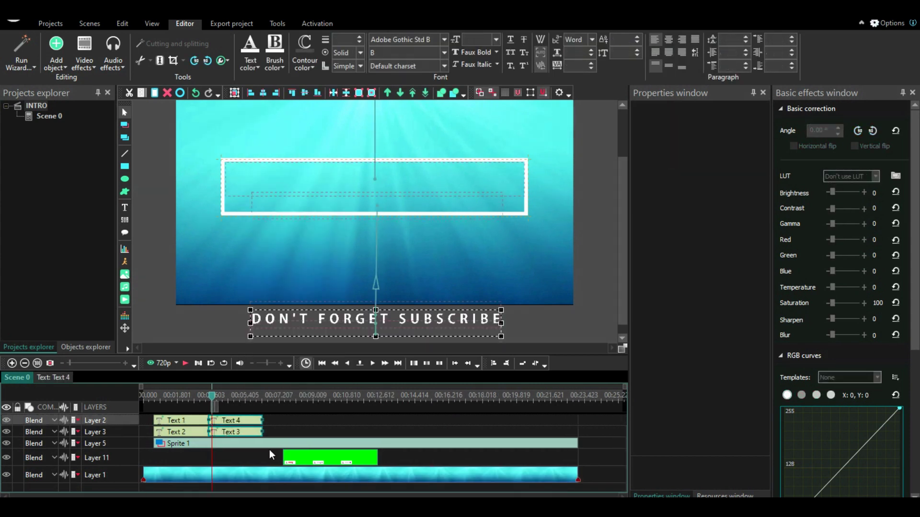
Delete the Movement 4 animation from the Text 4 copy
left_click(293, 432)
double_click(248, 420)
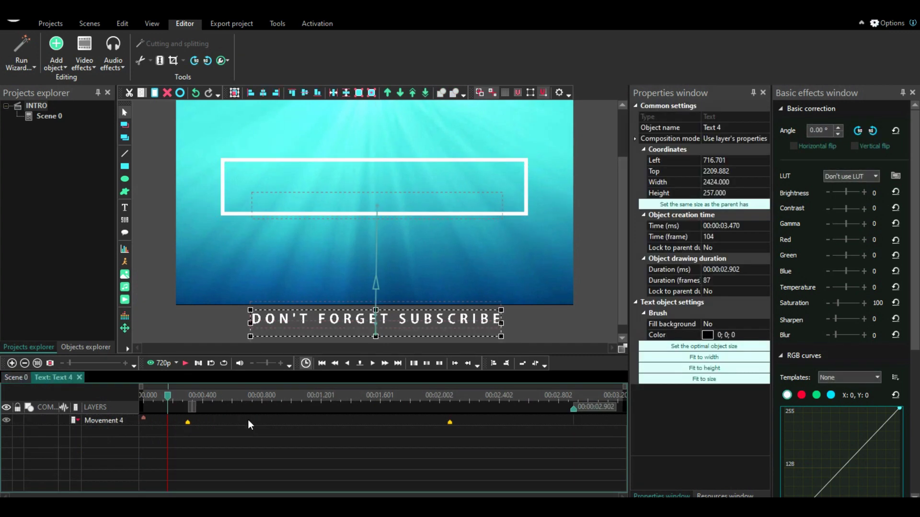
right_click(189, 424)
left_click(225, 189)
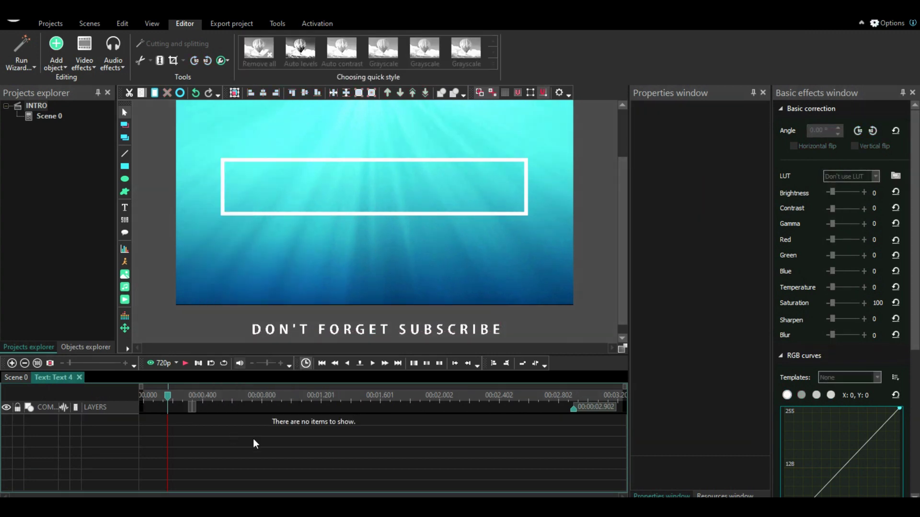
left_click(16, 377)
Delete the Movement 3 animation from the Text 3 copy
left_click(238, 433)
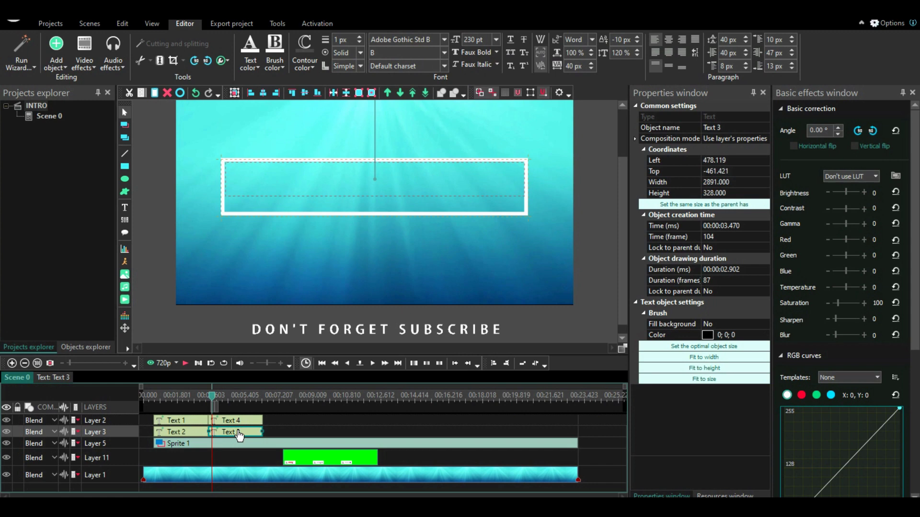
double_click(238, 431)
right_click(143, 423)
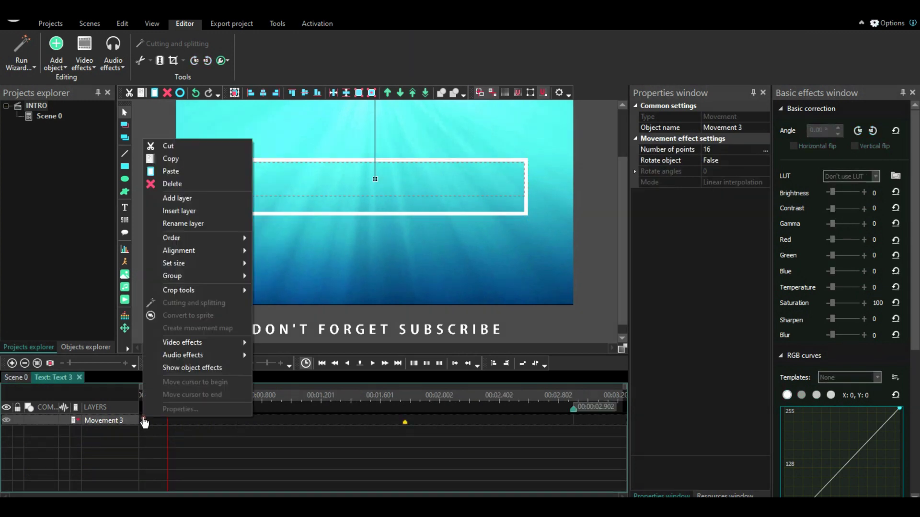
left_click(191, 185)
left_click(6, 379)
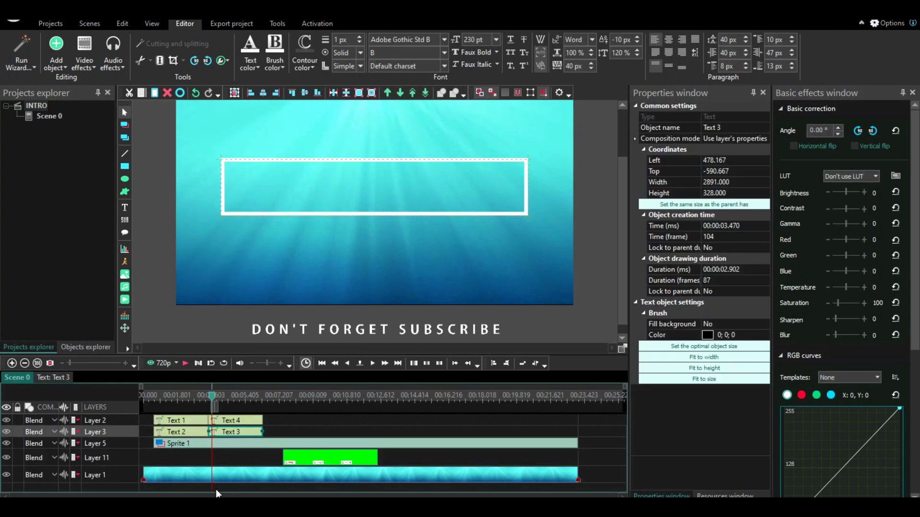
Move the DON'T FORGET SUBSCRIBE copy up and the SL SOFTIFTRO DESIGN copy down into the white frame, nudging both slightly lower
left_click_drag(329, 337, 332, 198)
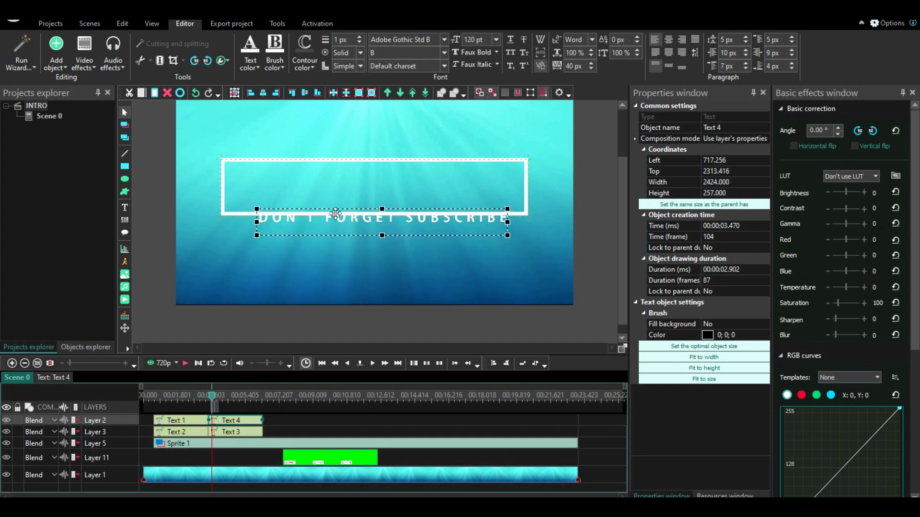
left_click(241, 434)
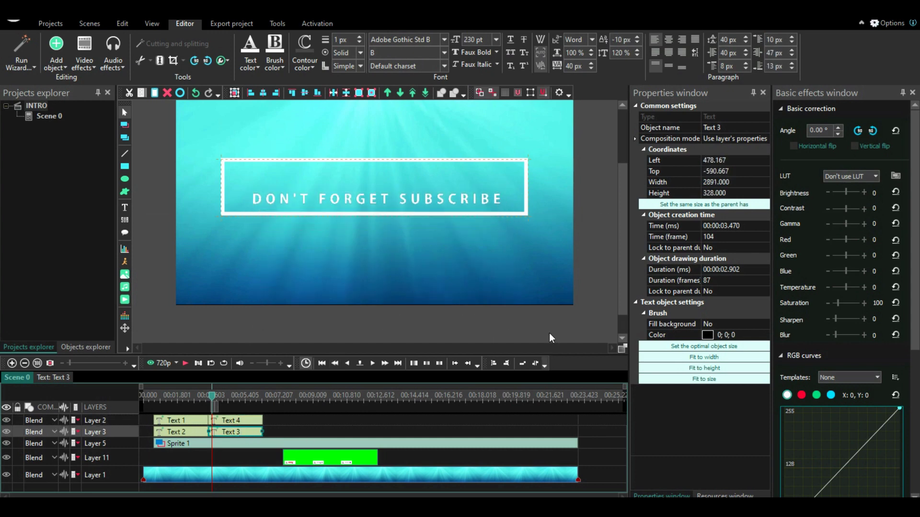
scroll(623, 194, "up", 3)
left_click_drag(379, 121, 379, 263)
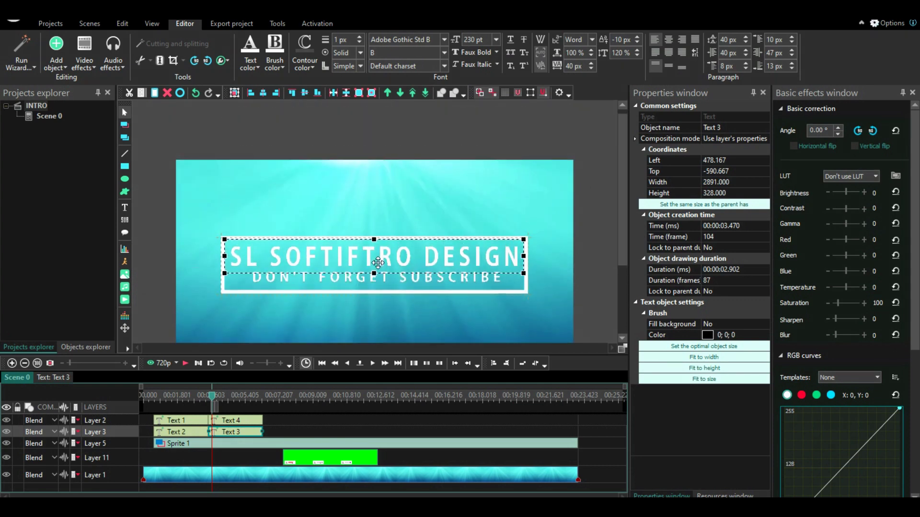
left_click(204, 397)
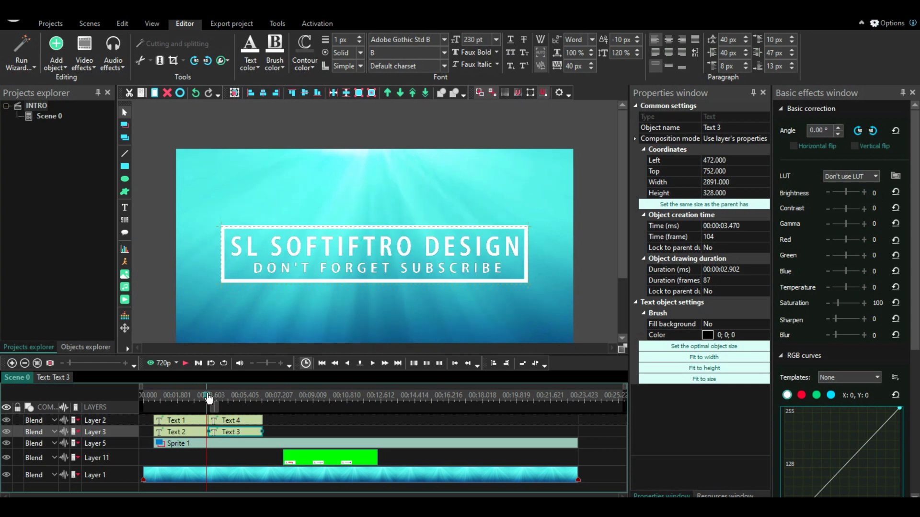
left_click(209, 397)
left_click_drag(363, 266, 363, 269)
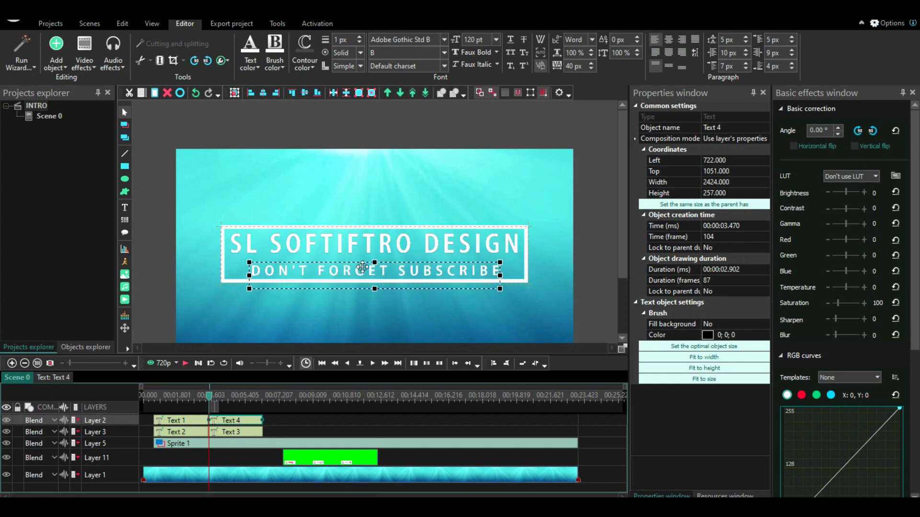
mouse_move(367, 241)
left_mouse_down()
mouse_move(367, 251)
mouse_move(370, 244)
left_mouse_up()
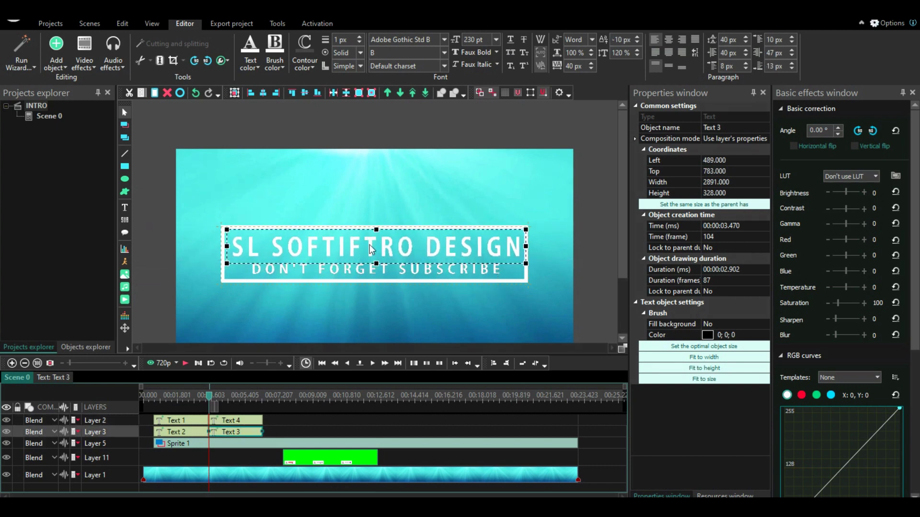
Centre the SL SOFTIFTRO DESIGN copy horizontally and preview the intro from about 3.4 s
left_click(260, 94)
left_click(197, 422)
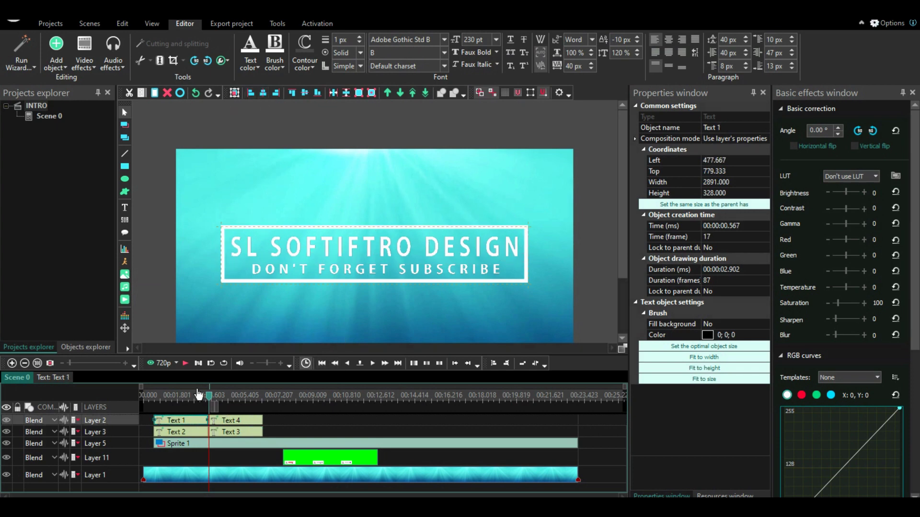
left_click(183, 363)
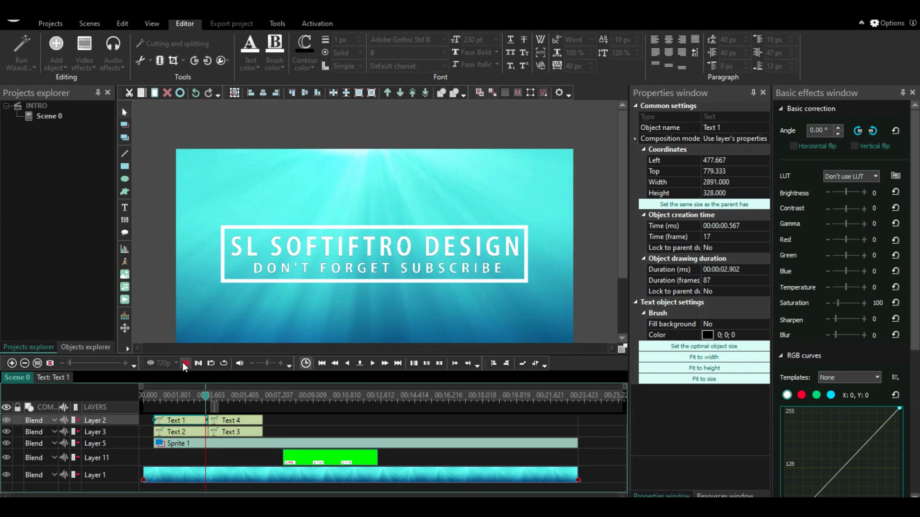
left_click(184, 363)
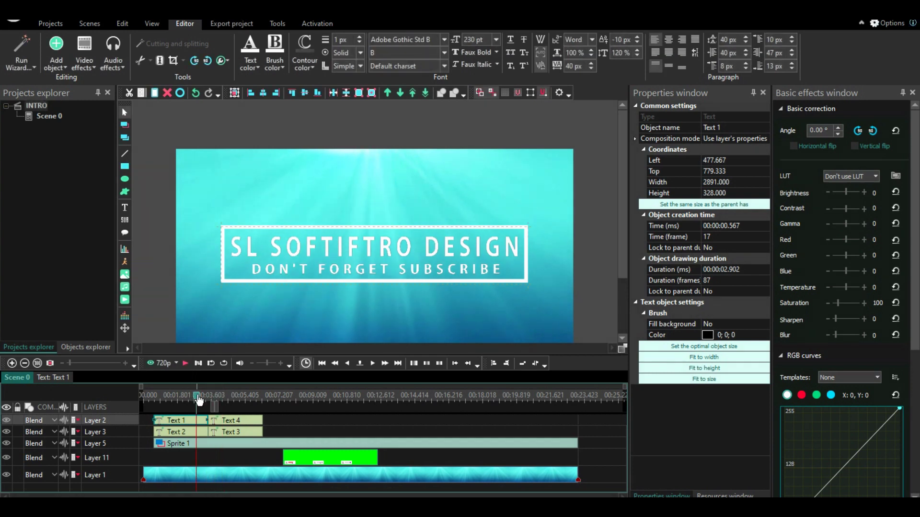
left_click_drag(198, 400, 217, 402)
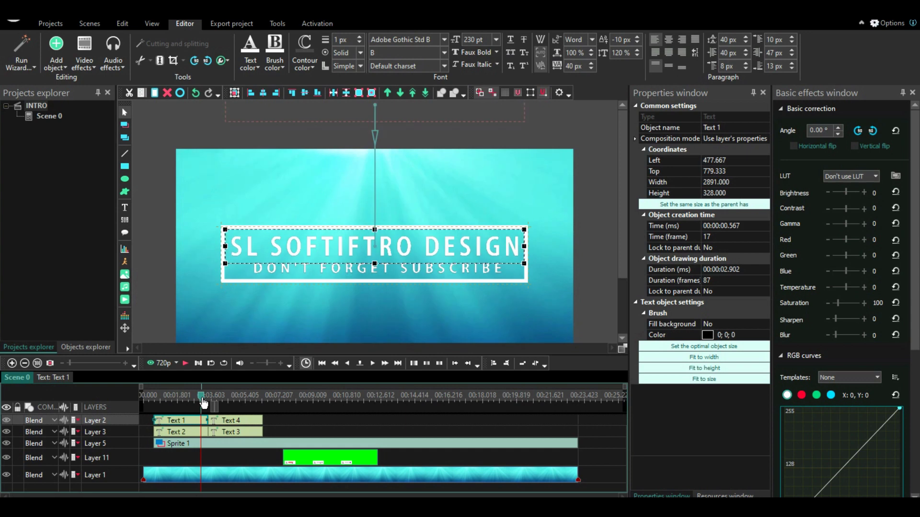
left_click(183, 363)
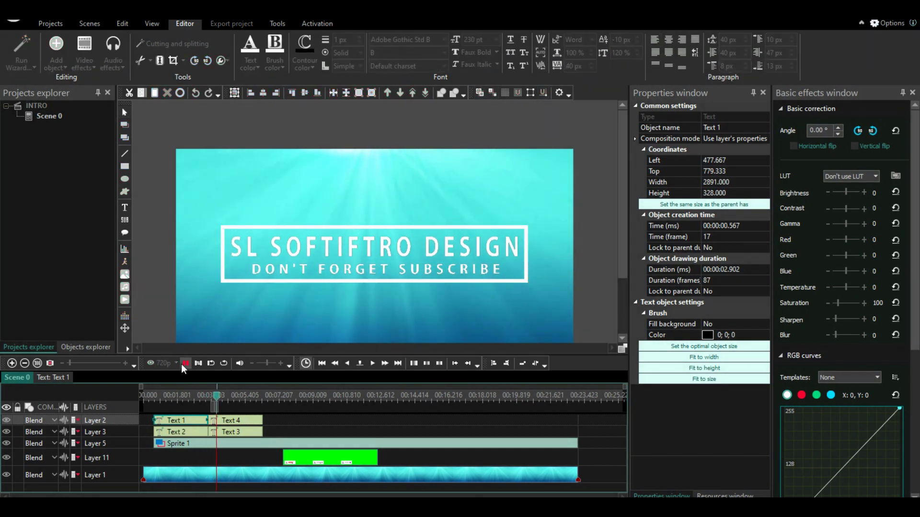
left_click(182, 364)
left_click(187, 403)
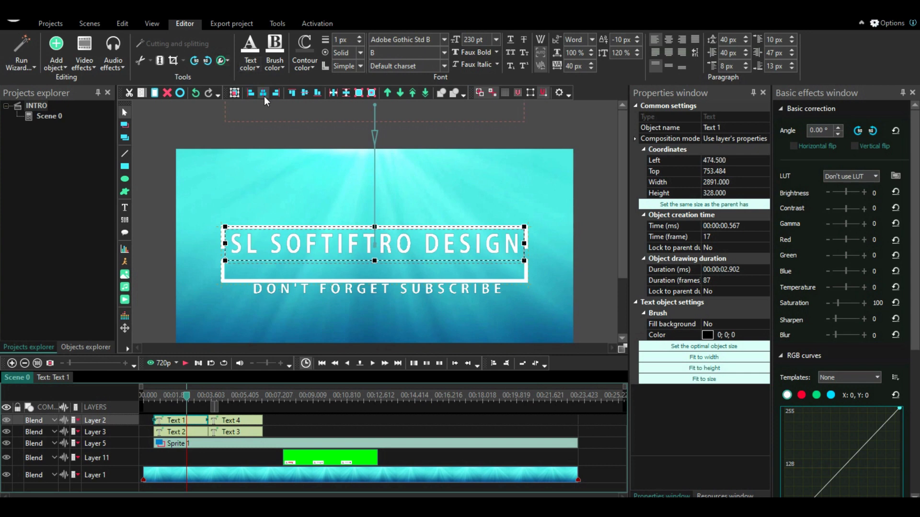
Centre the Text 2 and Text 4 subscribe texts horizontally and preview the intro
left_click(307, 295)
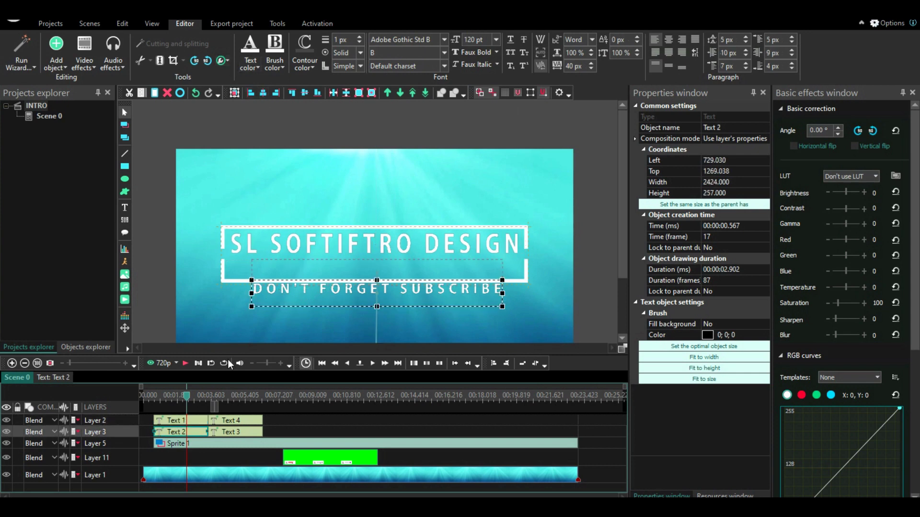
left_click(264, 92)
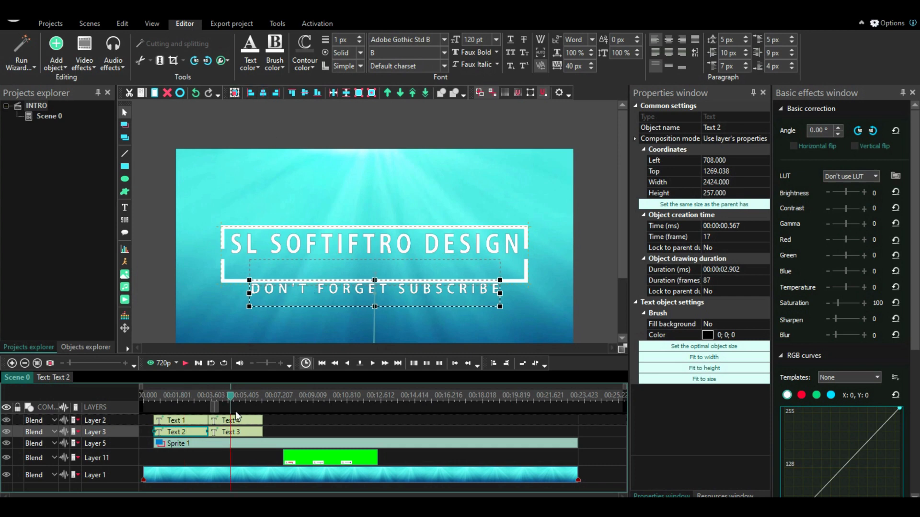
left_click(238, 421)
left_click(264, 93)
left_click(249, 433)
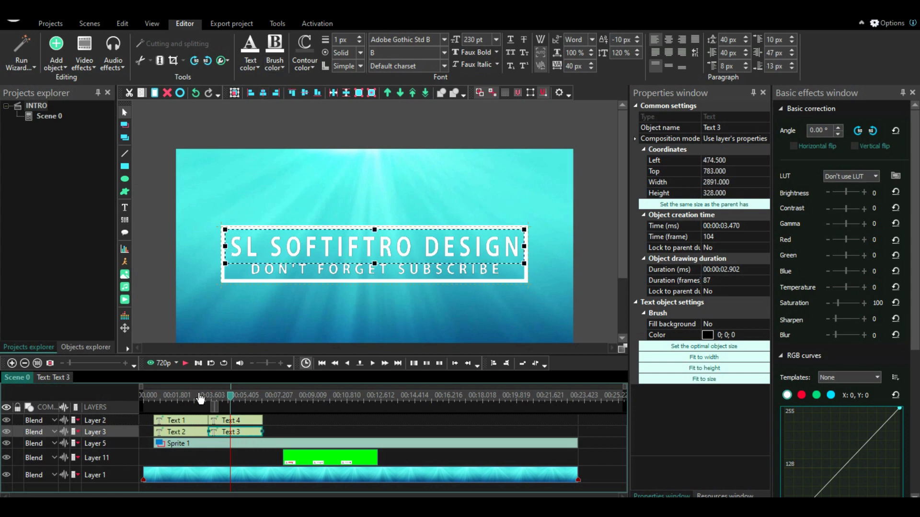
left_click(186, 365)
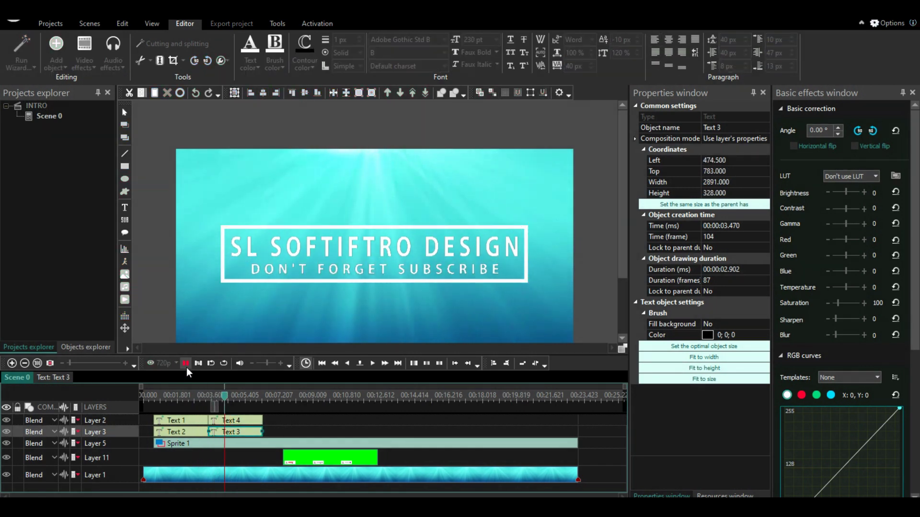
left_click(186, 365)
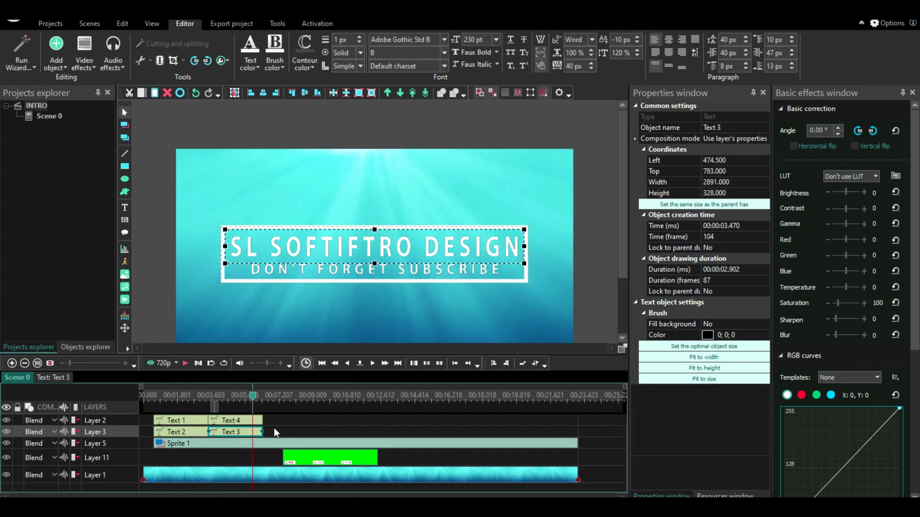
Lengthen the Text 3 and Text 4 clips to about 20 seconds
left_click_drag(263, 434, 516, 430)
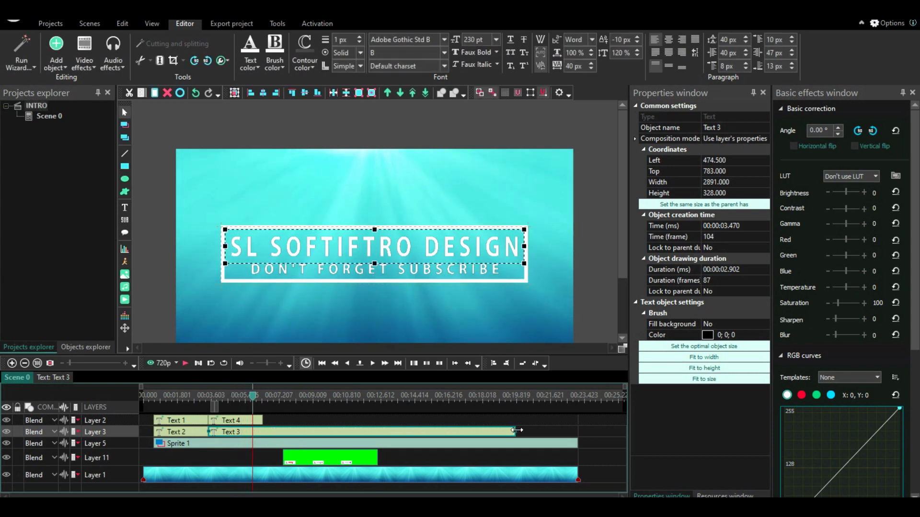
left_click(261, 419)
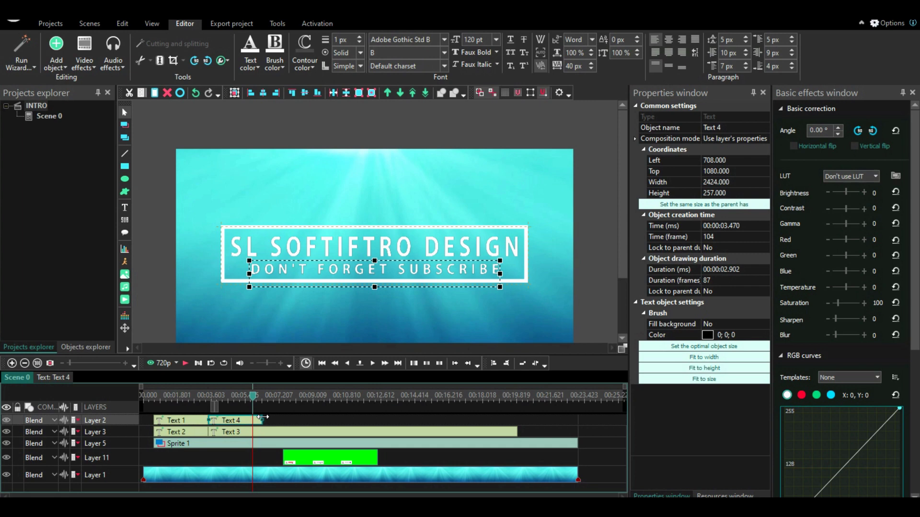
left_click_drag(263, 419, 517, 420)
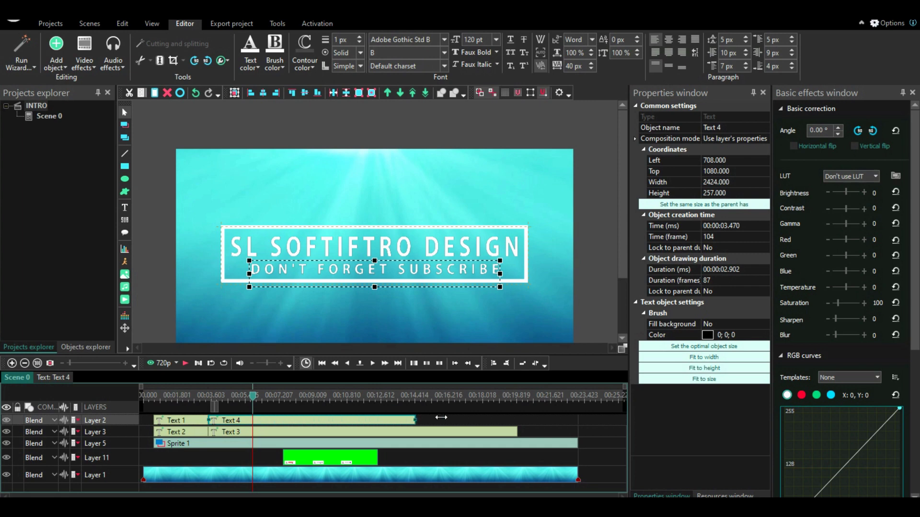
left_click(527, 421)
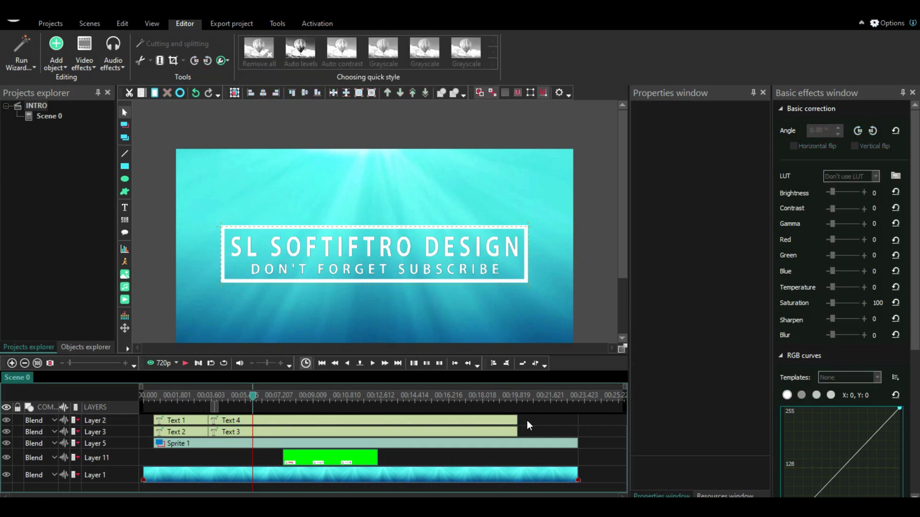
Paste Text 5 and Text 6 onto Layers 2 and 3, then delete them
key("ctrl+v")
mouse_move(189, 426)
left_mouse_down()
mouse_move(540, 449)
mouse_move(545, 425)
left_mouse_up()
left_click(514, 420)
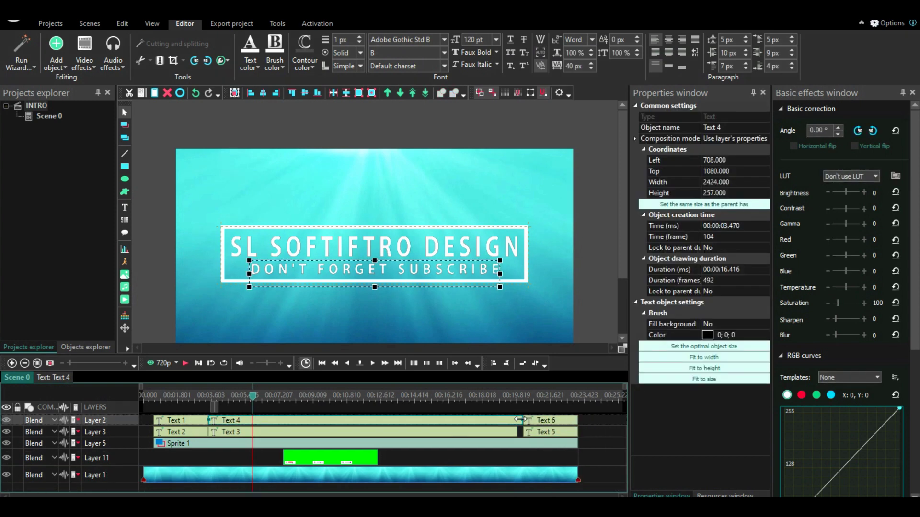
left_click(515, 431)
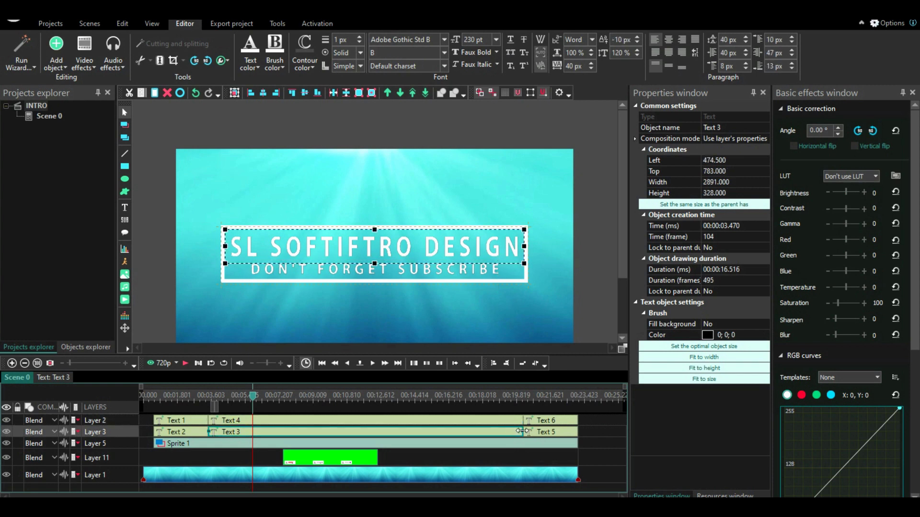
left_click(537, 432)
left_click(539, 421, "ctrl")
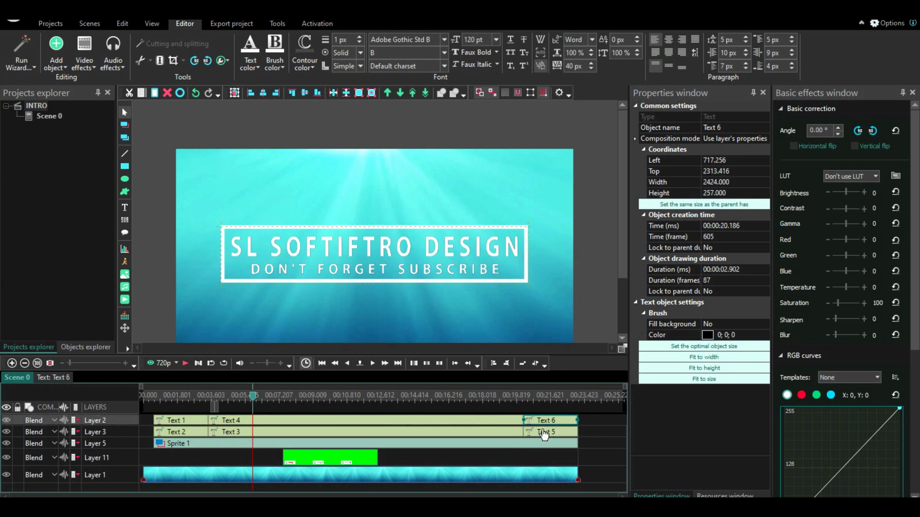
key("Delete")
Copy Text 3 and Text 4, place the copies Text 7 and Text 8 after them, and preview from about 20 s
left_click(482, 431)
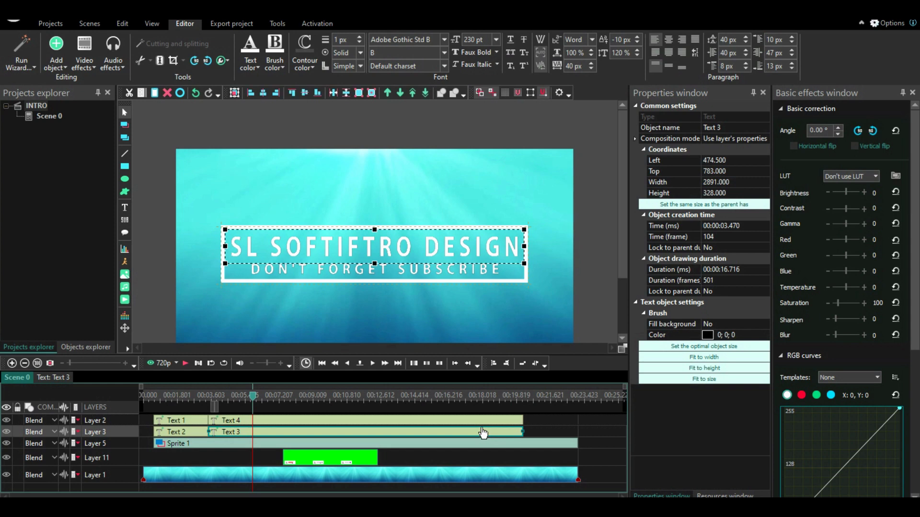
left_click(483, 425, "ctrl")
right_click(483, 427)
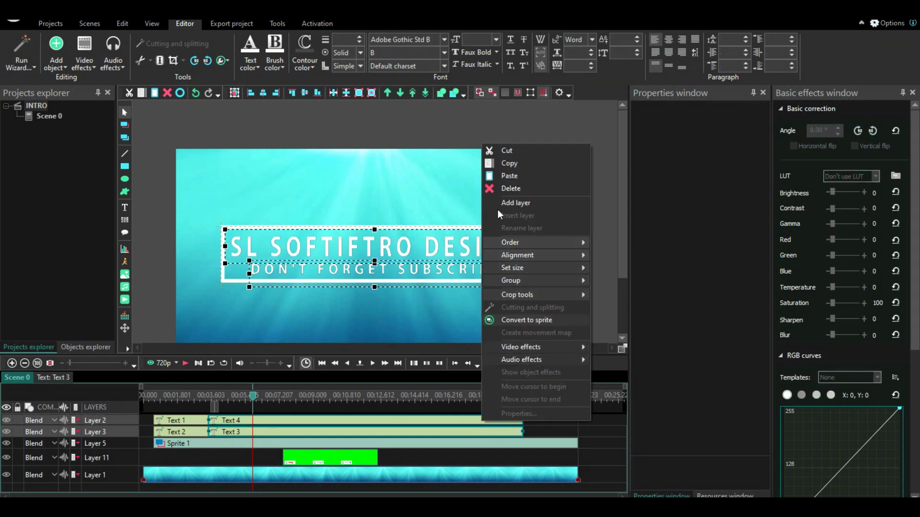
left_click(508, 164)
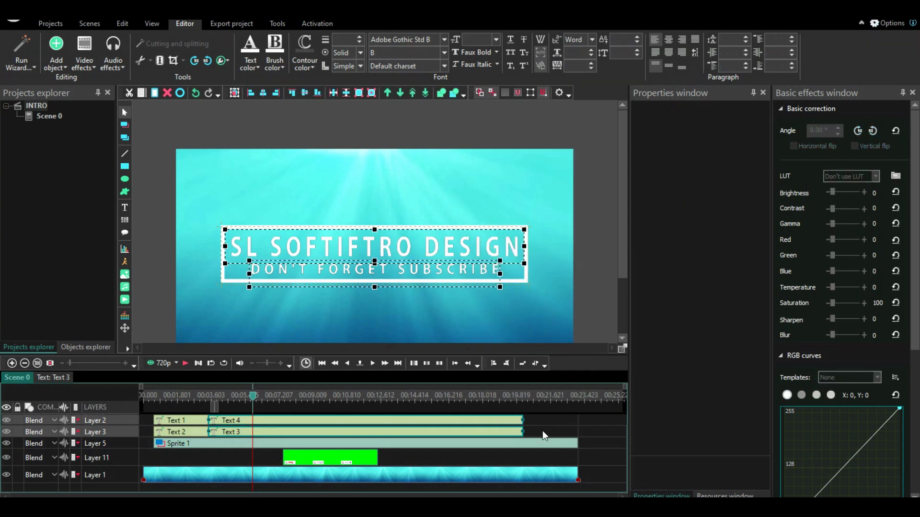
left_click(542, 430)
key("ctrl+v")
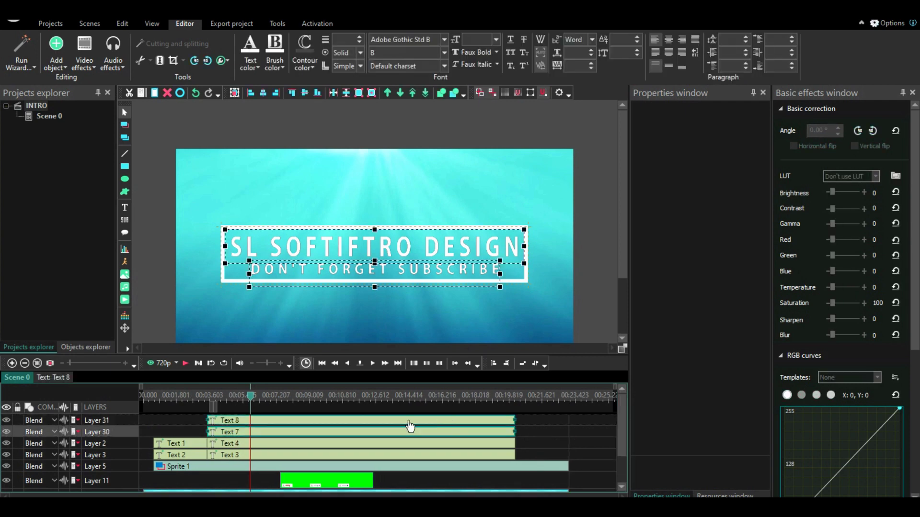
mouse_move(603, 459)
left_mouse_down()
mouse_move(582, 444)
mouse_move(410, 418)
left_mouse_up()
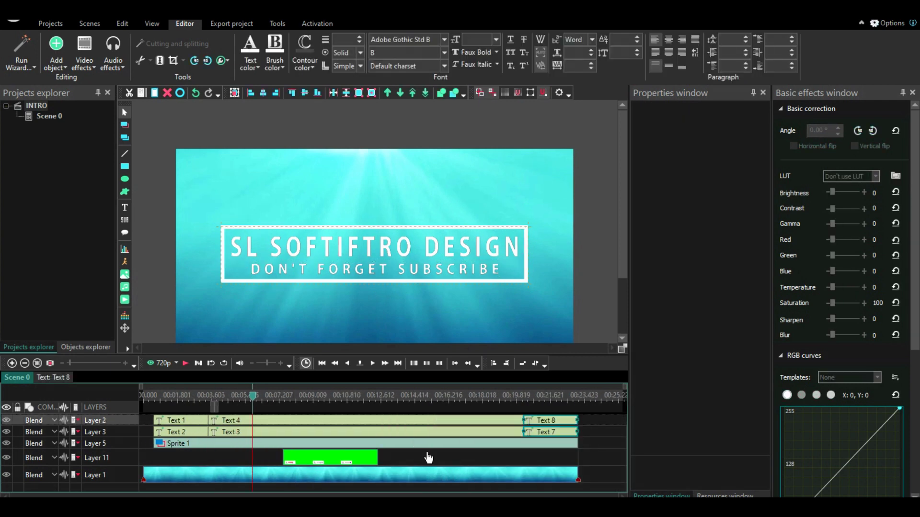
left_click(489, 454)
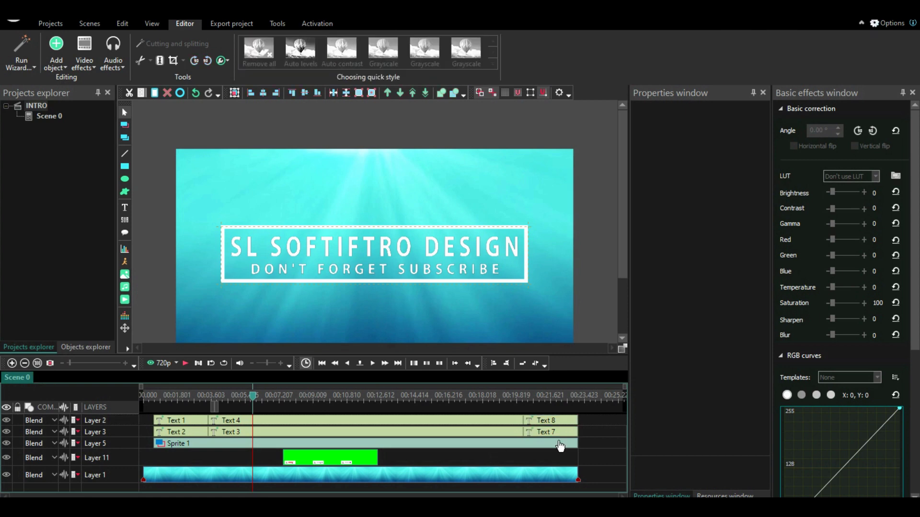
left_click(518, 396)
left_click(185, 363)
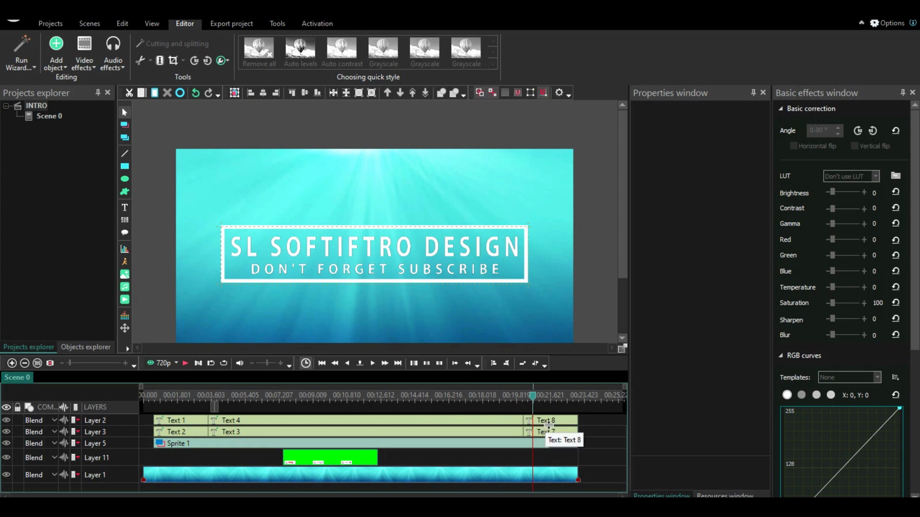
left_click(186, 363)
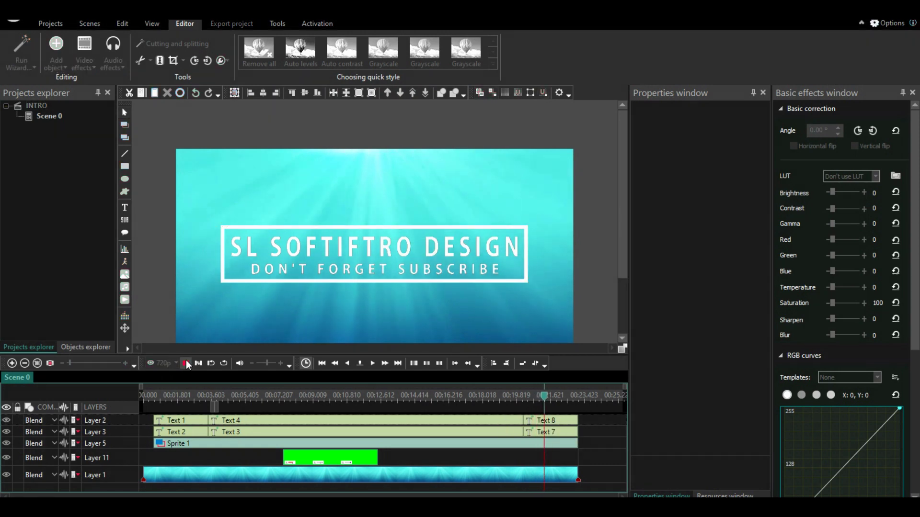
left_click(186, 362)
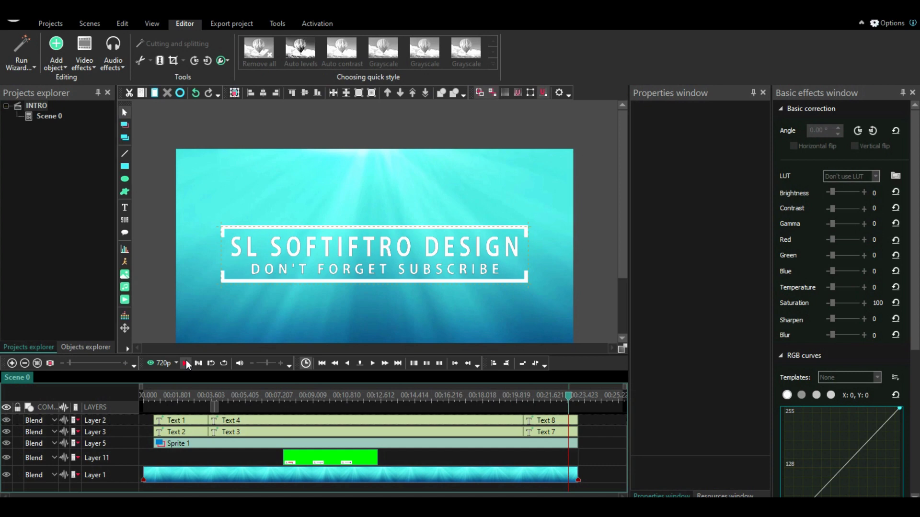
left_click(186, 363)
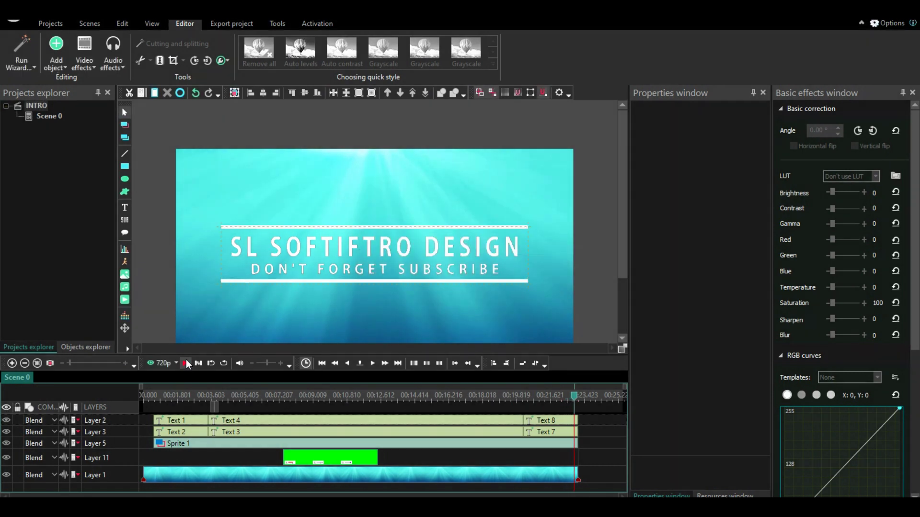
left_click(574, 402)
Add a Text 8 movement path that slides DON'T FORGET SUBSCRIBE down out of the frame
double_click(563, 423)
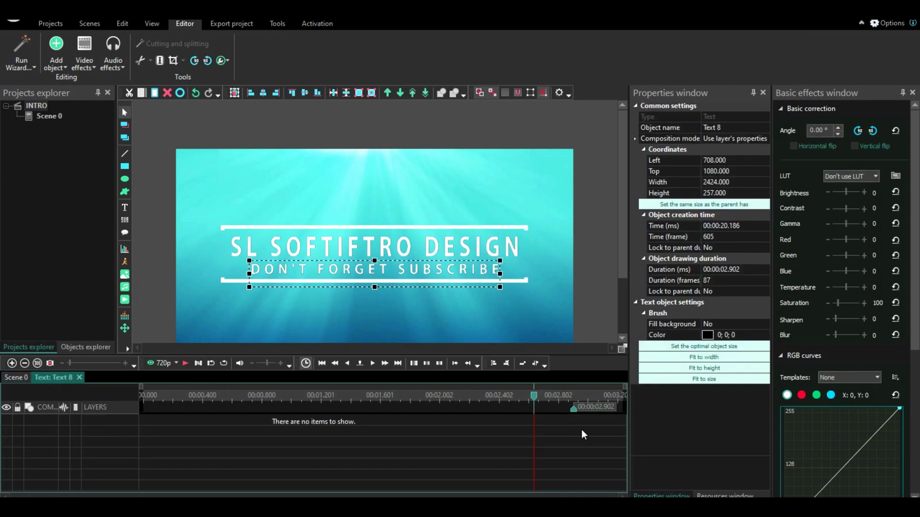
left_click(125, 328)
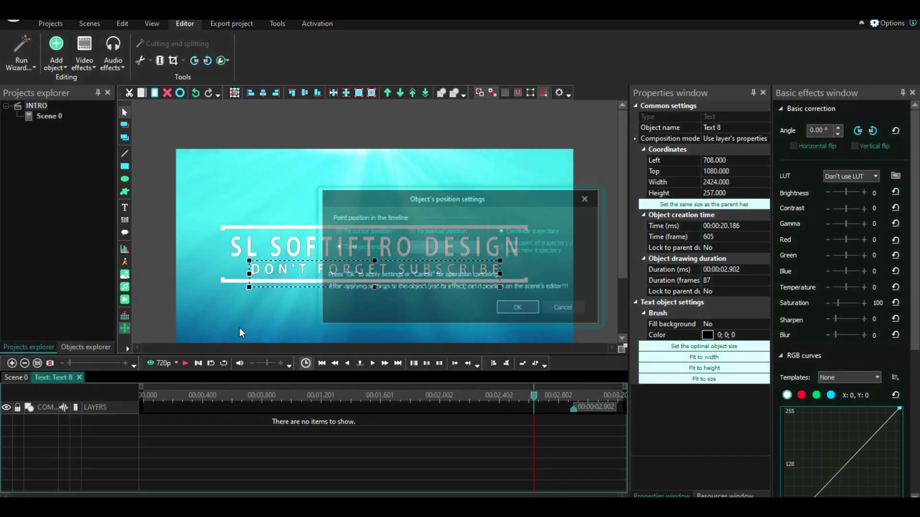
left_click(519, 309)
mouse_move(375, 275)
left_mouse_down()
mouse_move(376, 324)
mouse_move(375, 316)
left_mouse_up()
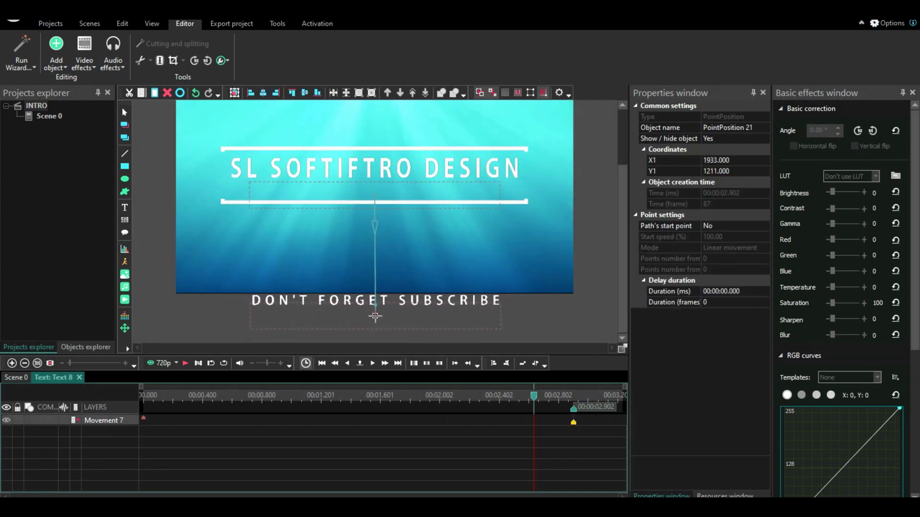
left_click_drag(375, 316, 375, 307)
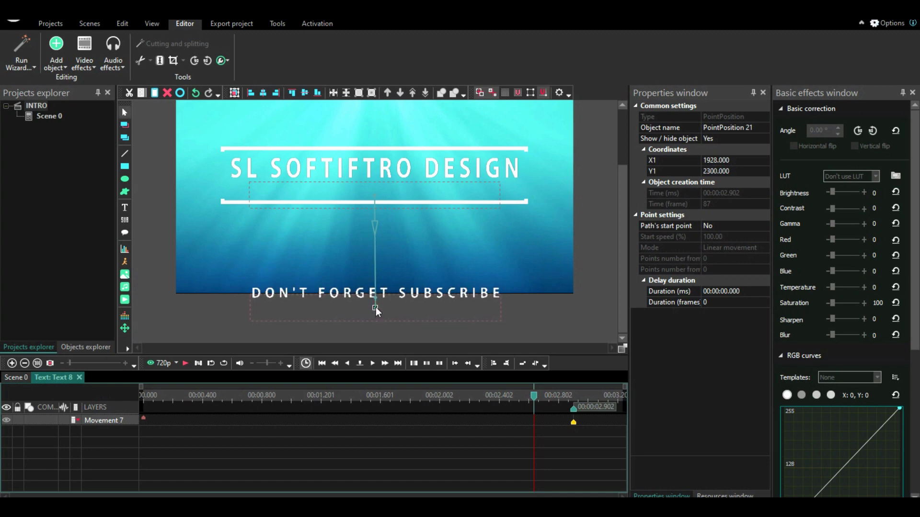
left_click(21, 377)
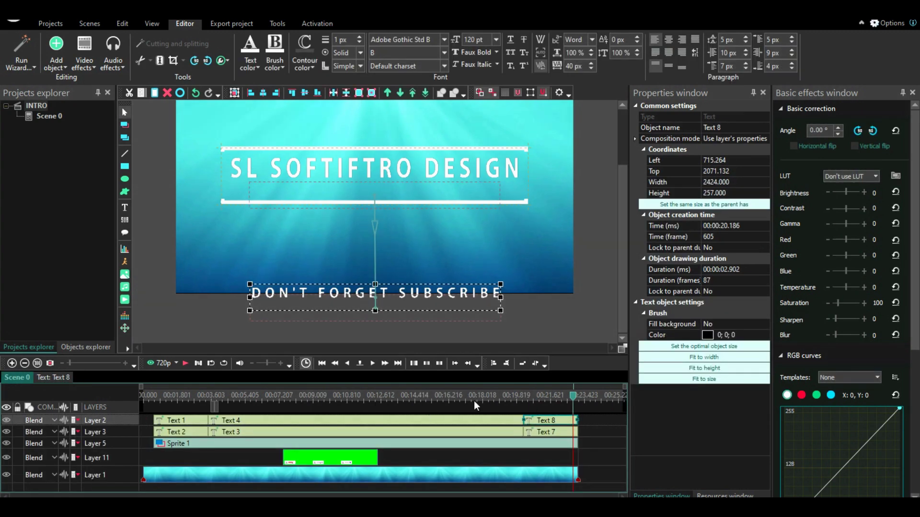
double_click(539, 427)
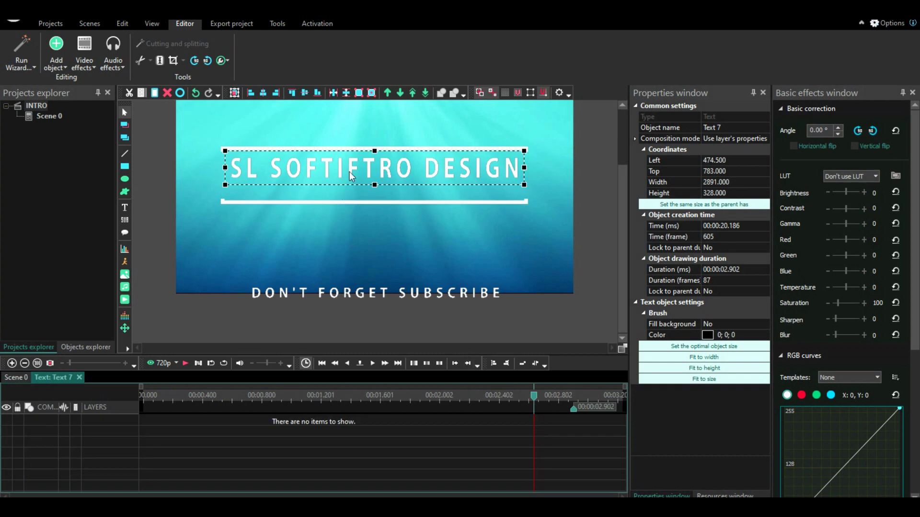
Add a Movement to the SL SOFTIFTRO DESIGN title that ends above the top of the frame
left_click(126, 327)
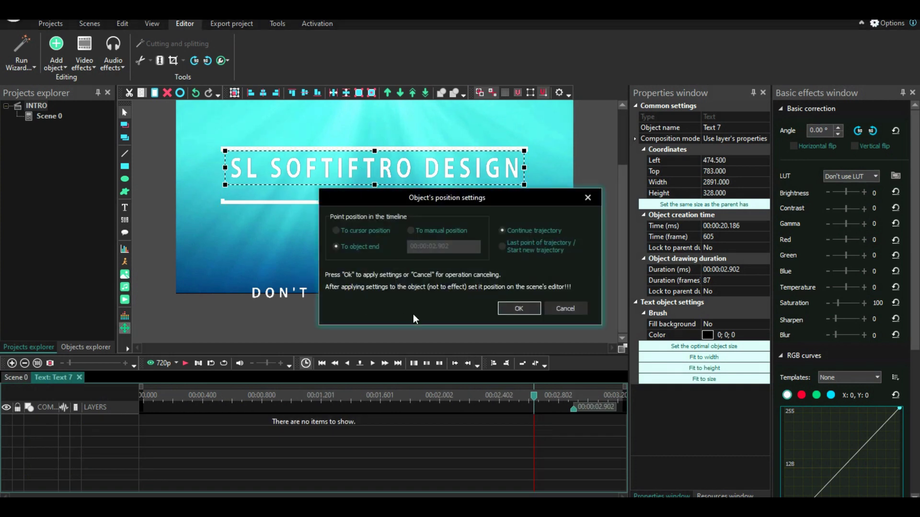
left_click(524, 309)
left_click_drag(379, 168, 373, 130)
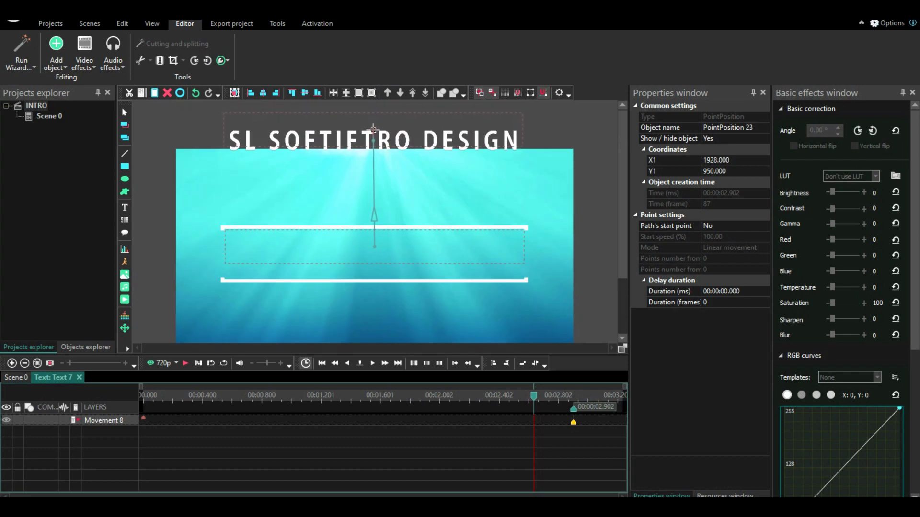
left_click(146, 393)
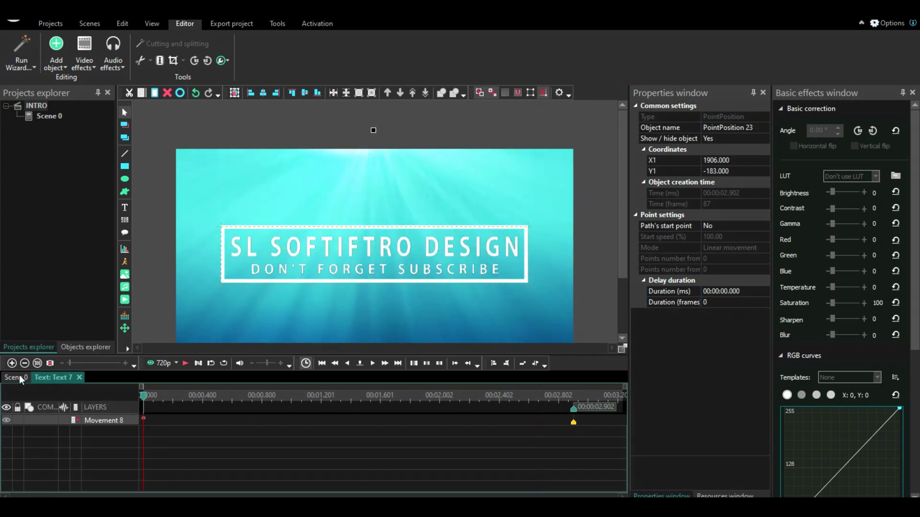
Preview the full scene with both texts sliding apart, then open the subtitle's movement timeline
left_click(19, 377)
left_click(598, 460)
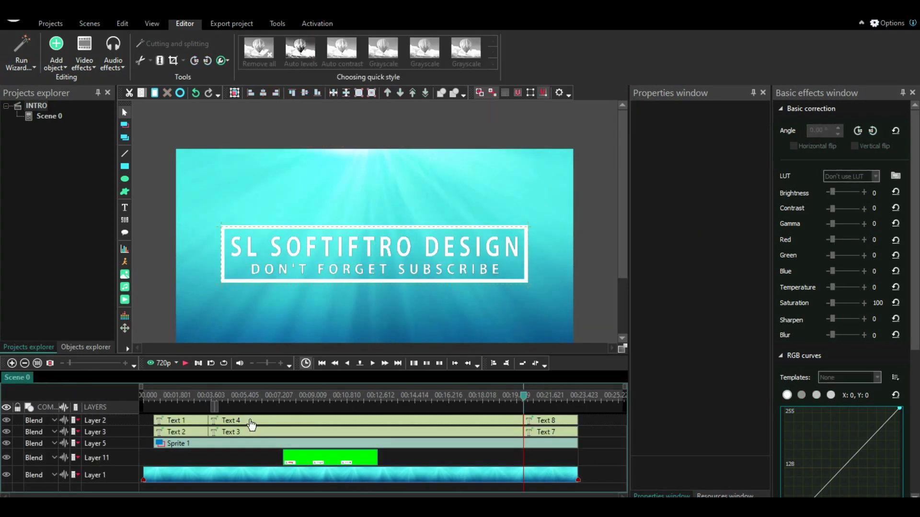
left_click(185, 362)
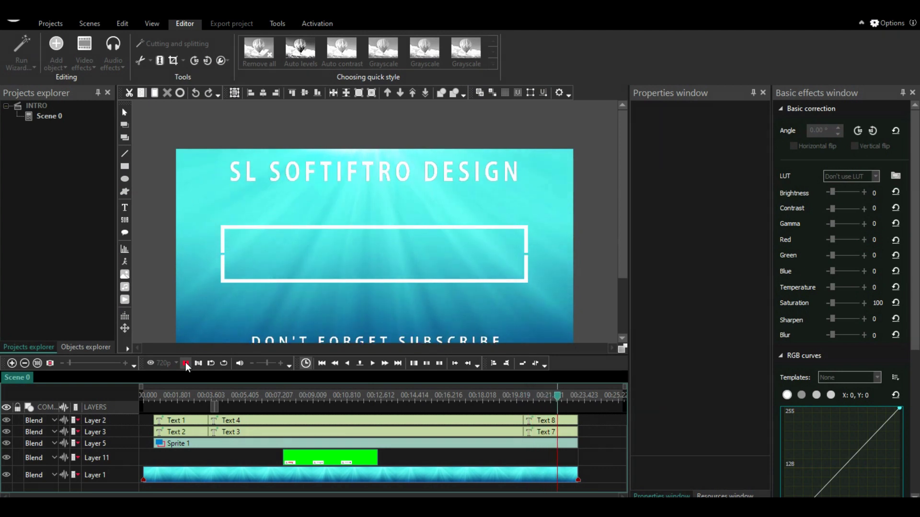
left_click(185, 363)
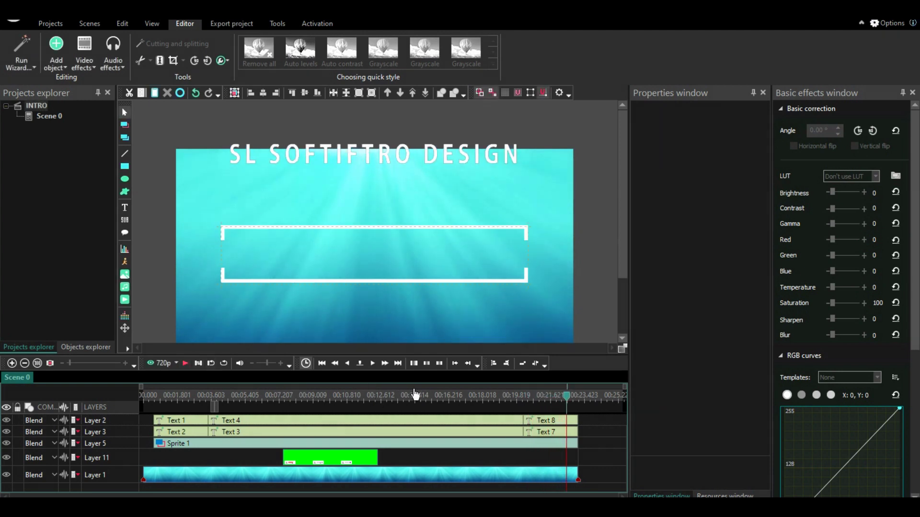
double_click(573, 421)
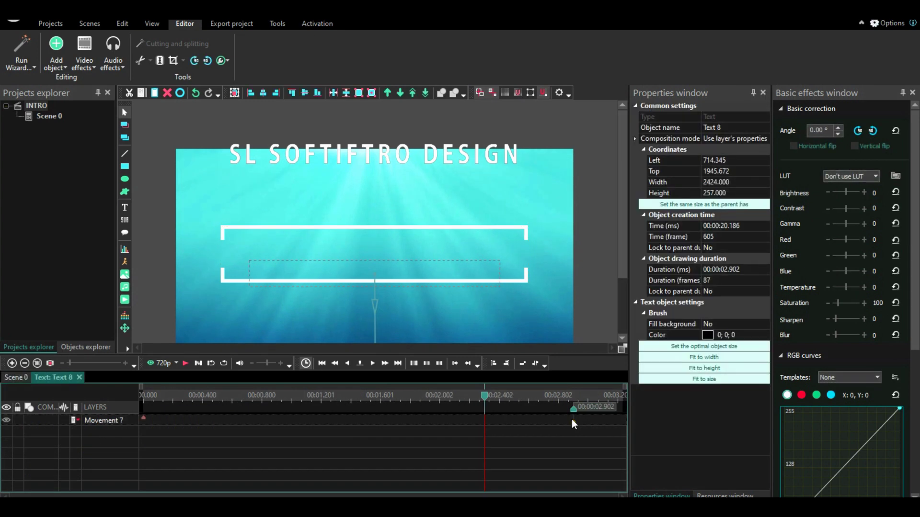
Pull the subtitle's exit movement end point back so it finishes at 2.302 s
double_click(558, 424)
left_click_drag(560, 424, 490, 424)
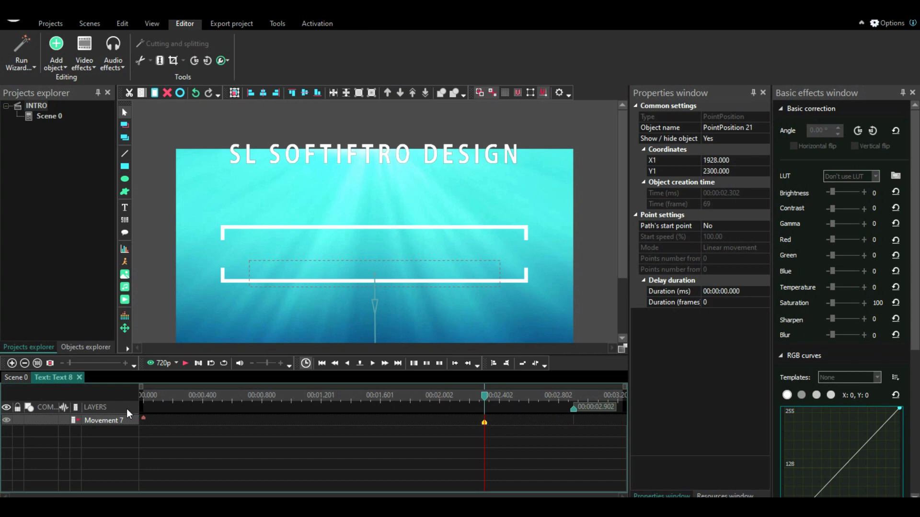
left_click(19, 378)
Shorten the title's exit movement to end at 2.302 s as well, then preview the intro
double_click(550, 429)
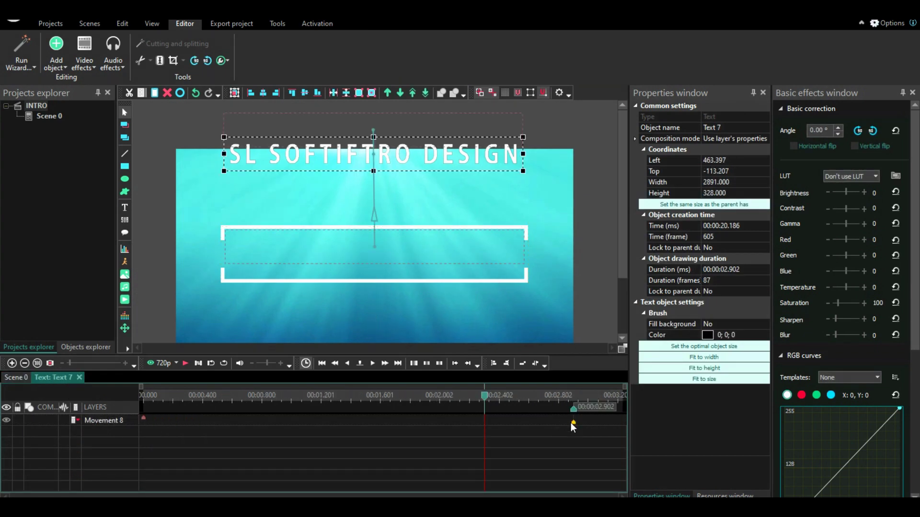
left_click(573, 422)
left_click_drag(573, 424, 485, 425)
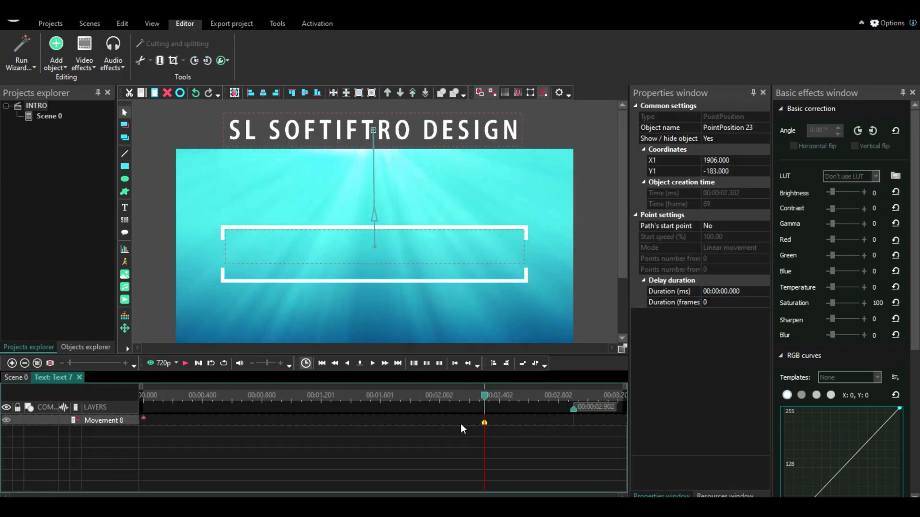
left_click(19, 378)
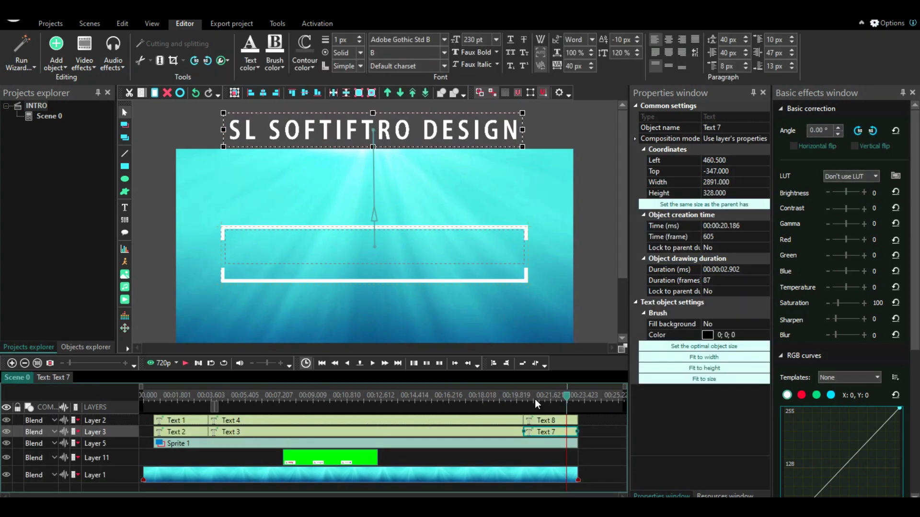
left_click(185, 363)
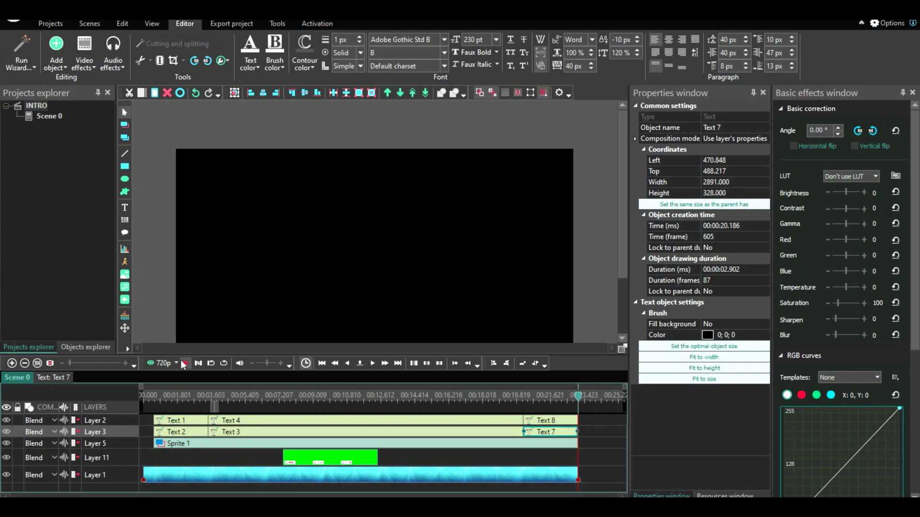
left_click_drag(626, 247, 627, 278)
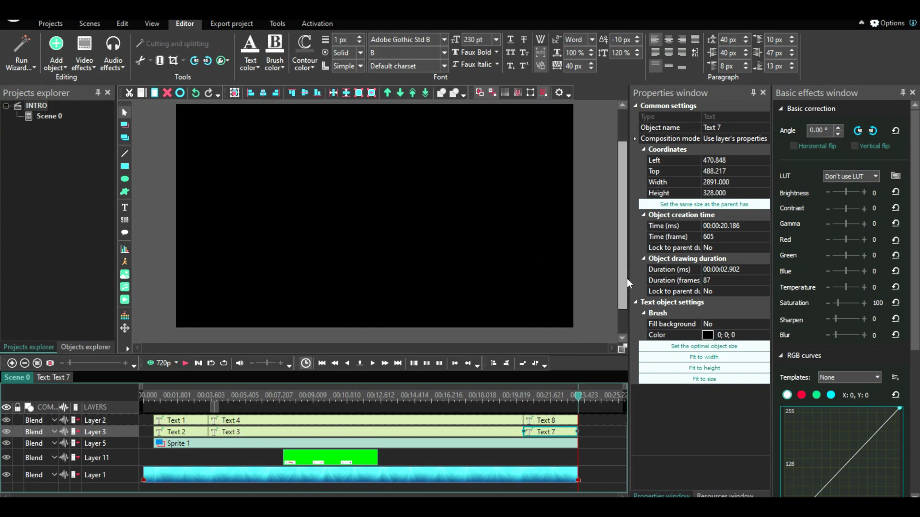
left_click(182, 365)
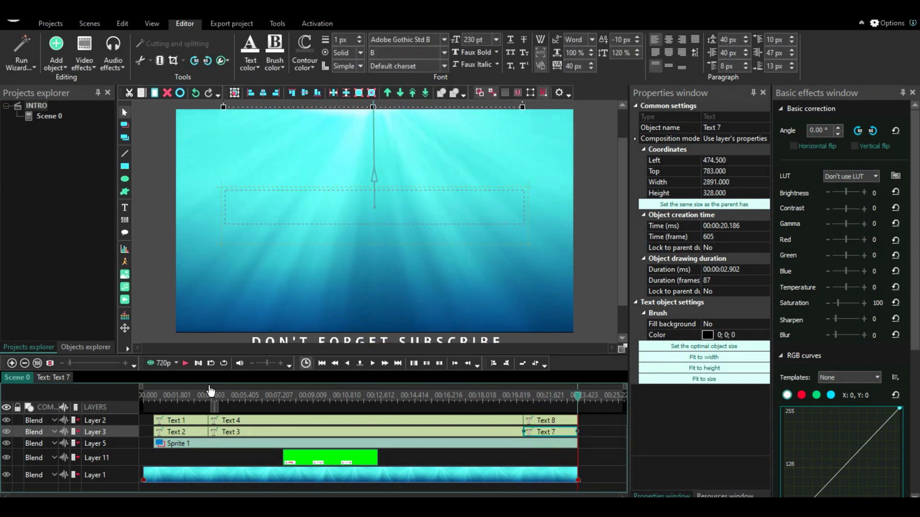
left_click(604, 429)
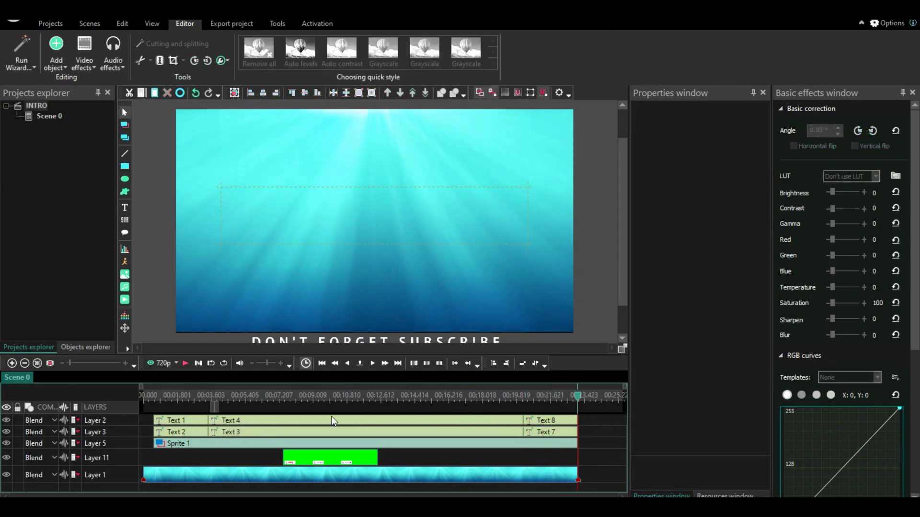
left_click_drag(215, 412, 113, 408)
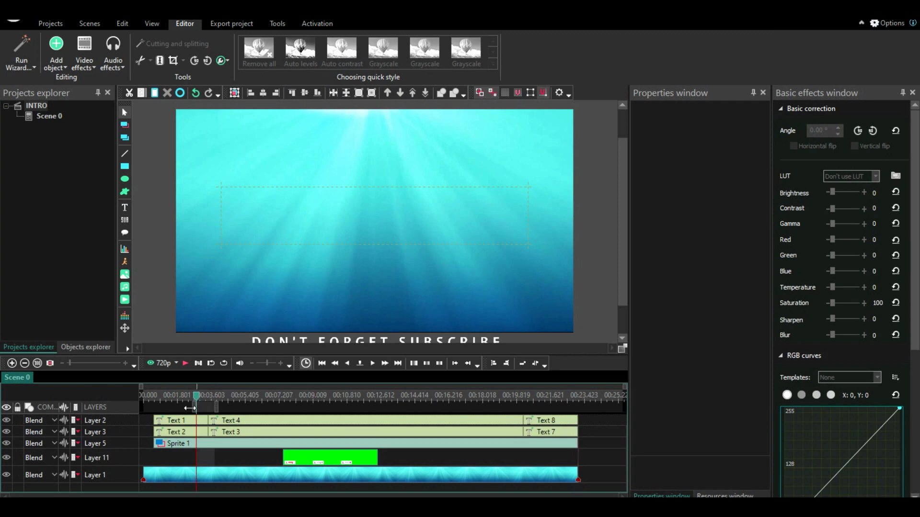
left_click_drag(219, 407, 580, 408)
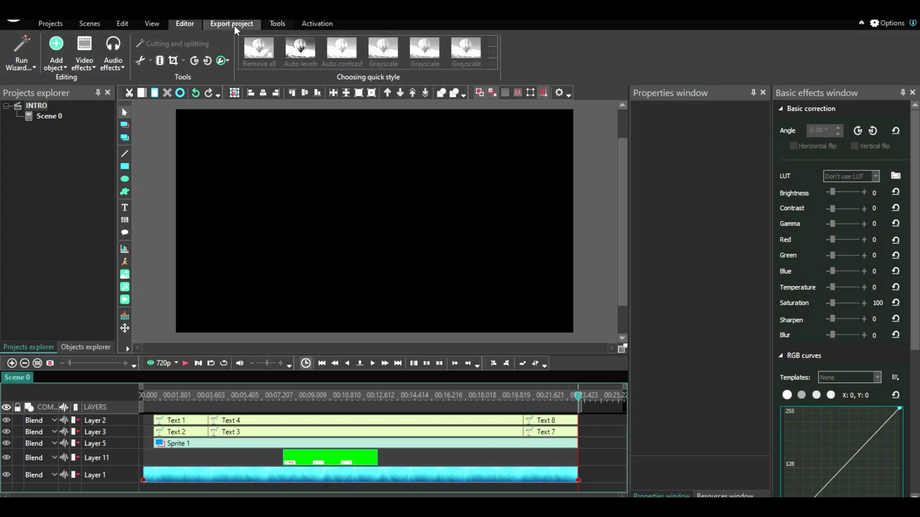
left_click(216, 23)
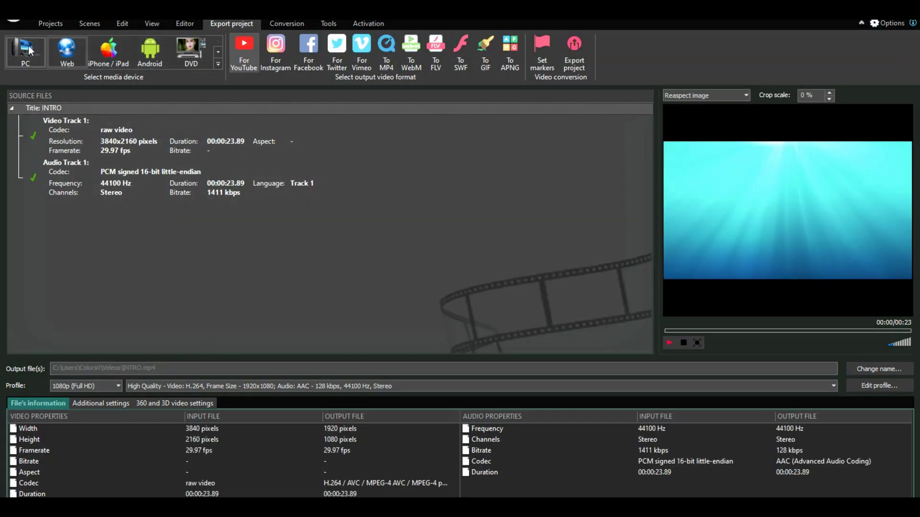
Set the export target to Web with the 1080p Full HD H.264 MP4 profile
left_click(74, 50)
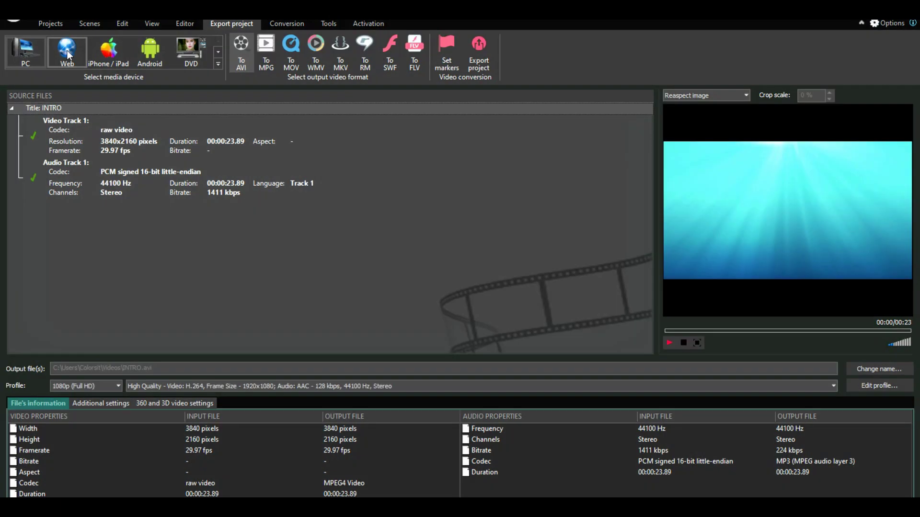
left_click(38, 57)
left_click(37, 54)
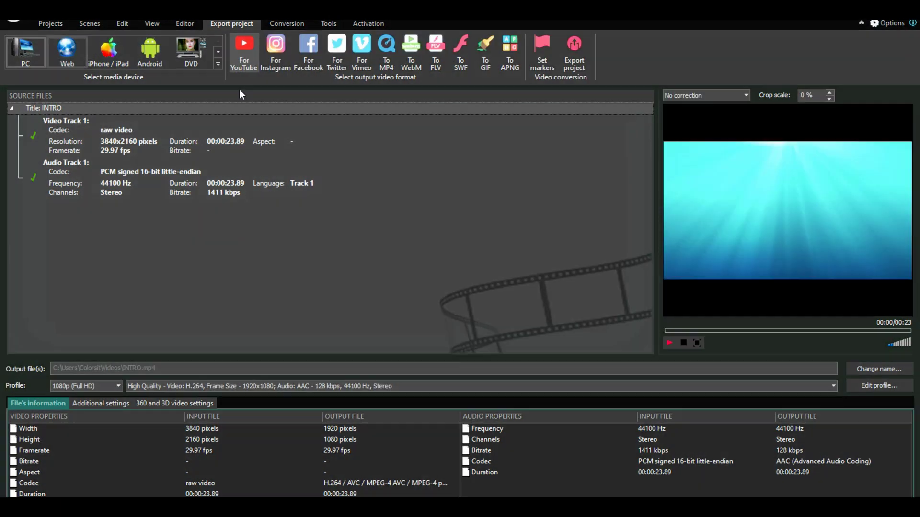
left_click(67, 50)
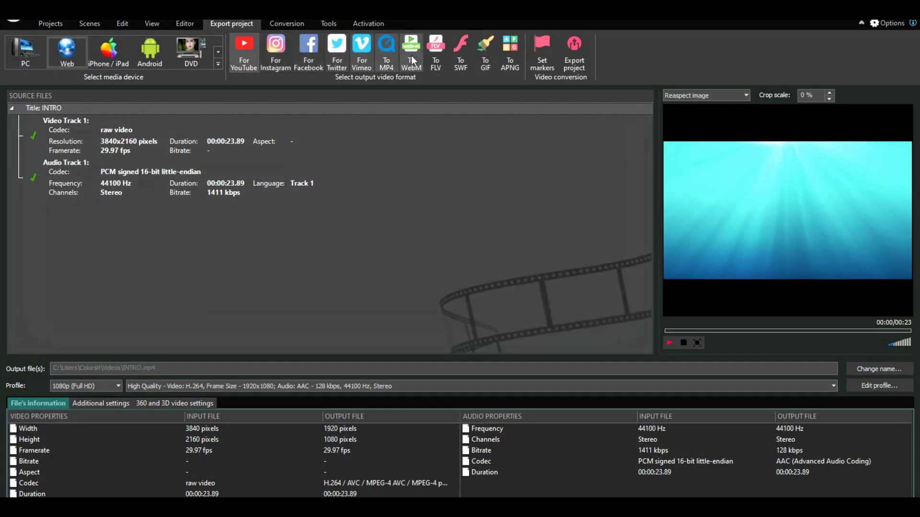
Render INTRO.mp4 without premium features and dismiss the prompt once conversion finishes
left_click(575, 57)
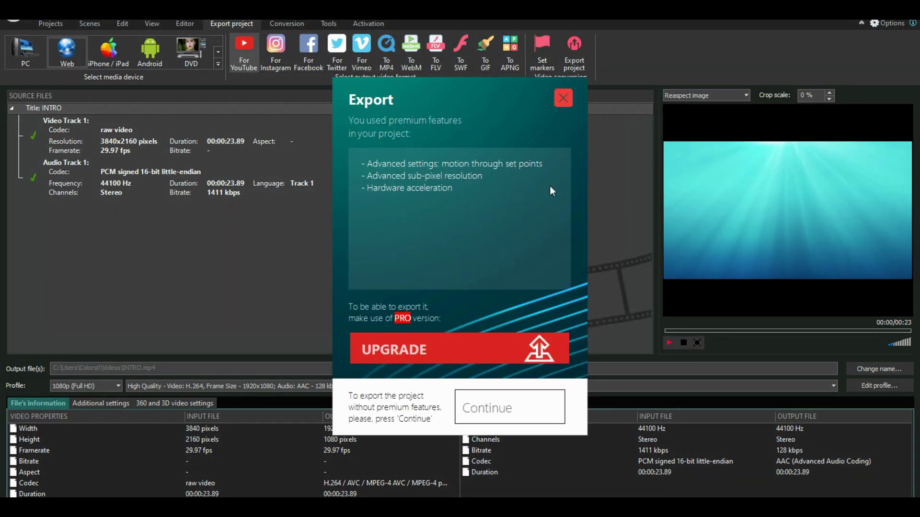
left_click(482, 417)
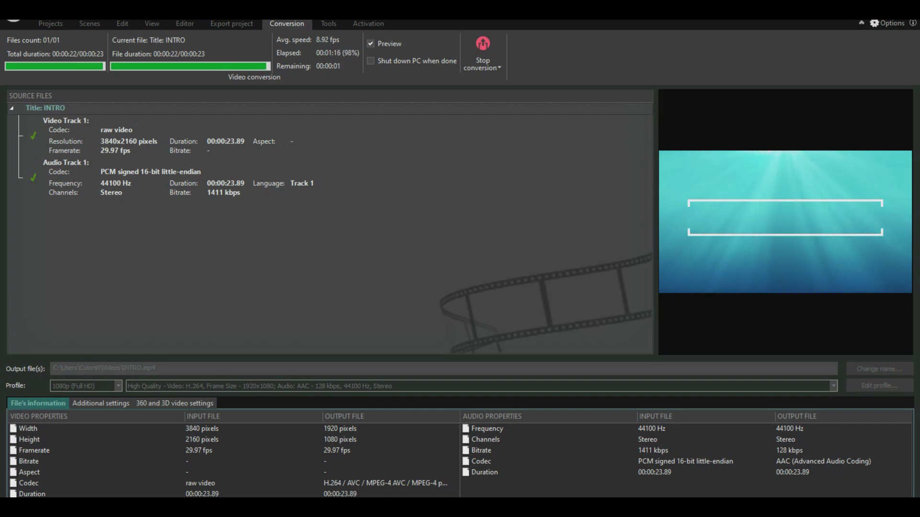
left_click(534, 257)
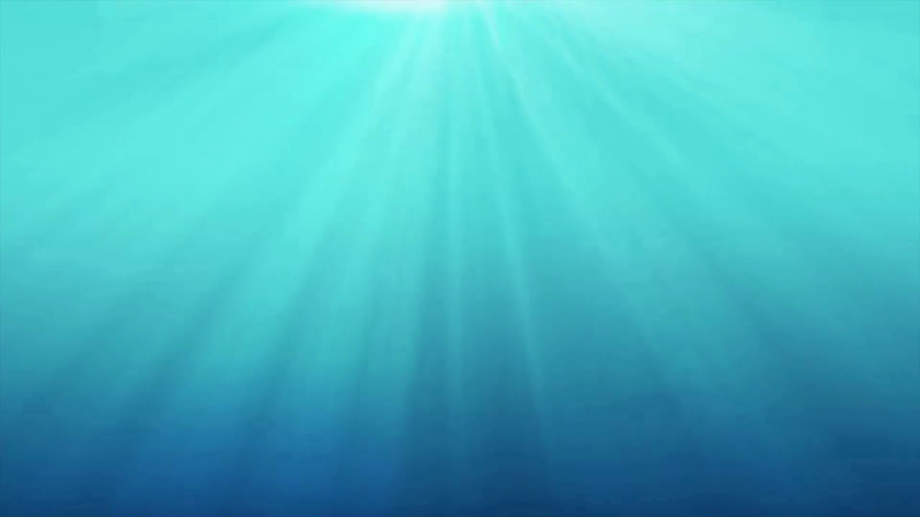